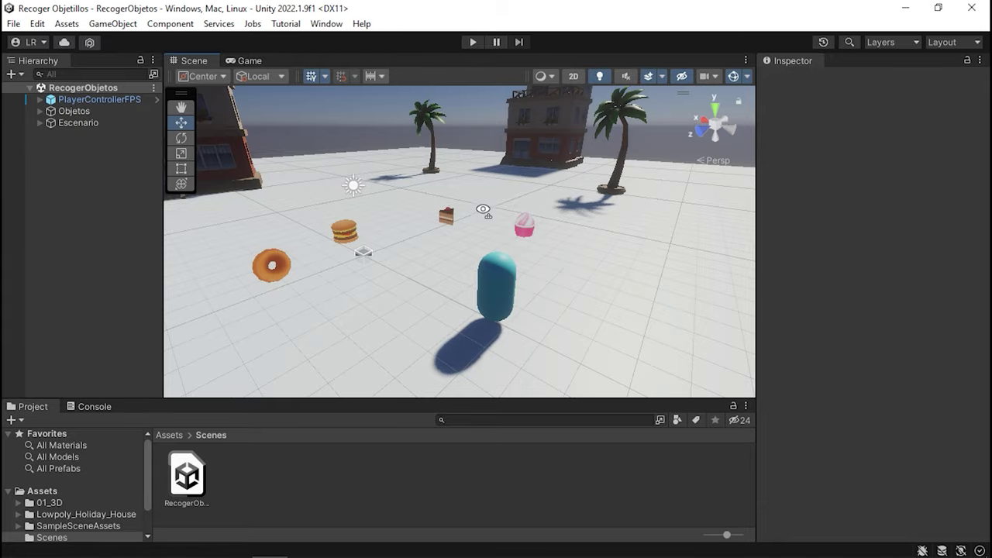
Fly around the food items and donut, then select the player capsule so PlayerControllerFPS shows in the Inspector.
{"action": "mouse_move", "coordinate": [507, 229]}
{"action": "right_mouse_down"}
{"action": "mouse_move", "coordinate": [489, 175]}
{"action": "mouse_move", "coordinate": [505, 205]}
{"action": "mouse_move", "coordinate": [686, 234]}
{"action": "right_mouse_up"}
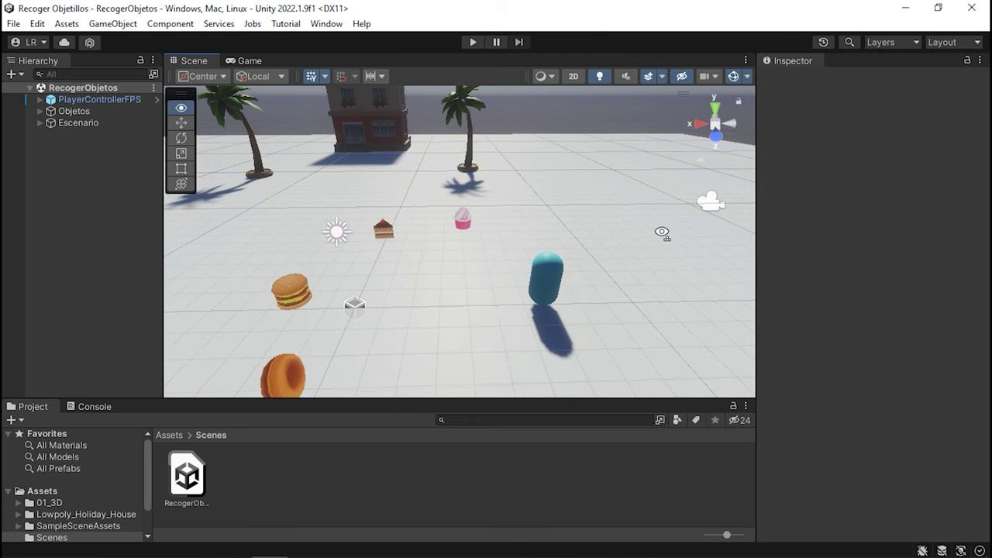
{"action": "right_click_drag", "start_coordinate": [686, 234], "coordinate": [294, 238]}
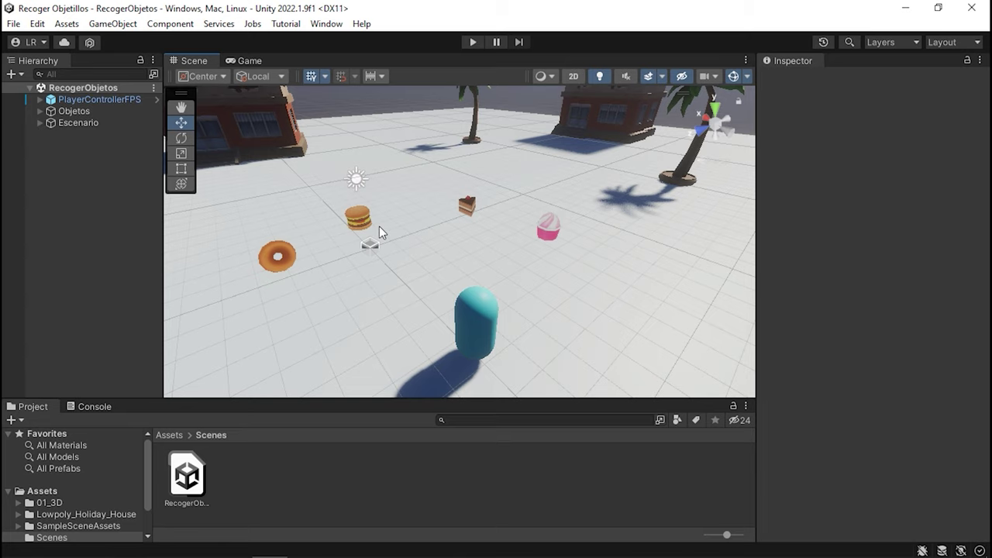
{"action": "mouse_move", "coordinate": [494, 291]}
{"action": "right_mouse_down"}
{"action": "mouse_move", "coordinate": [716, 283]}
{"action": "mouse_move", "coordinate": [414, 231]}
{"action": "mouse_move", "coordinate": [445, 235]}
{"action": "right_mouse_up"}
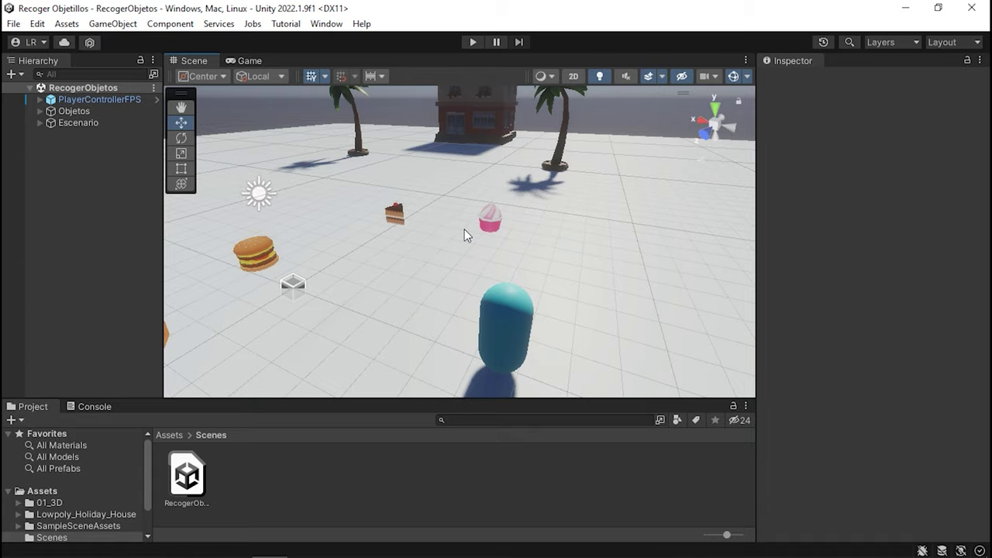
{"action": "right_click_drag", "start_coordinate": [465, 228], "coordinate": [264, 235]}
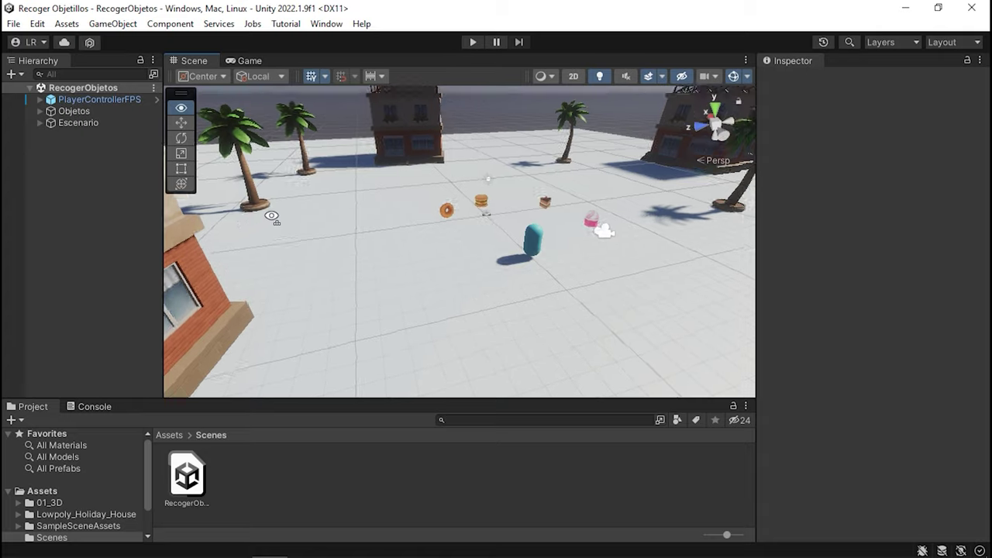
{"action": "mouse_move", "coordinate": [264, 235]}
{"action": "right_mouse_down"}
{"action": "mouse_move", "coordinate": [514, 126]}
{"action": "mouse_move", "coordinate": [392, 179]}
{"action": "right_mouse_up"}
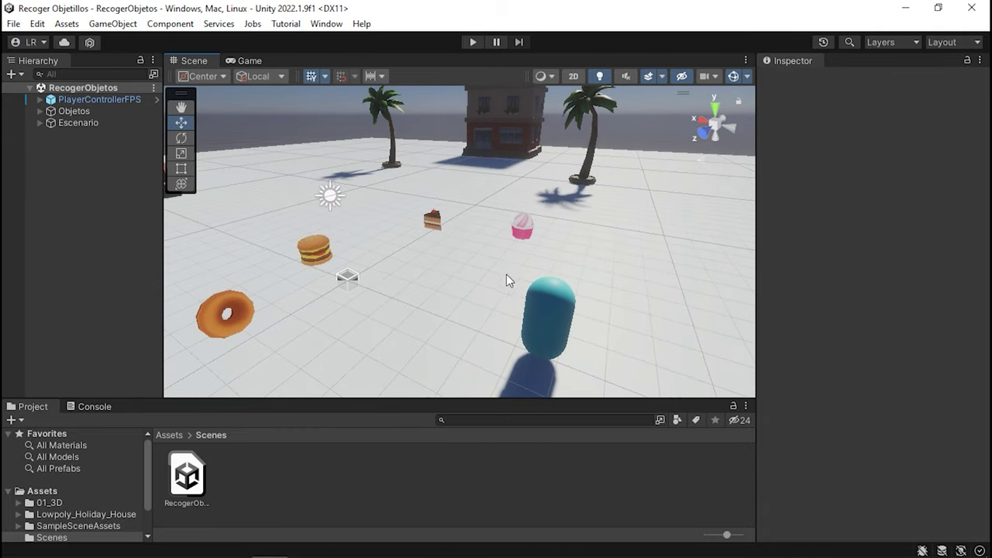
{"action": "left_click", "coordinate": [556, 303]}
{"action": "mouse_move", "coordinate": [500, 203]}
{"action": "right_mouse_down"}
{"action": "mouse_move", "coordinate": [458, 188]}
{"action": "mouse_move", "coordinate": [484, 200]}
{"action": "right_mouse_up"}
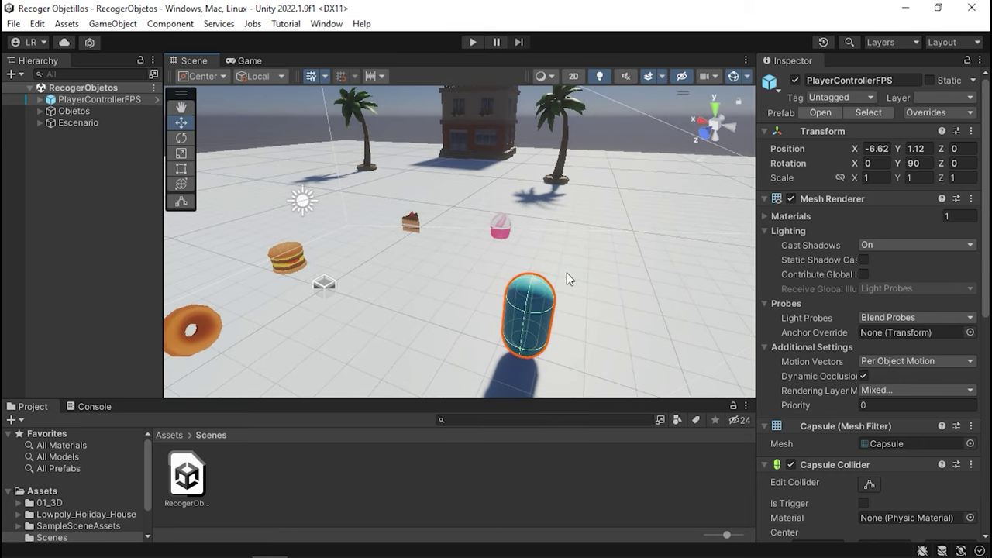
{"action": "mouse_move", "coordinate": [531, 213]}
{"action": "right_mouse_down"}
{"action": "mouse_move", "coordinate": [435, 189]}
{"action": "mouse_move", "coordinate": [481, 218]}
{"action": "mouse_move", "coordinate": [516, 215]}
{"action": "right_mouse_up"}
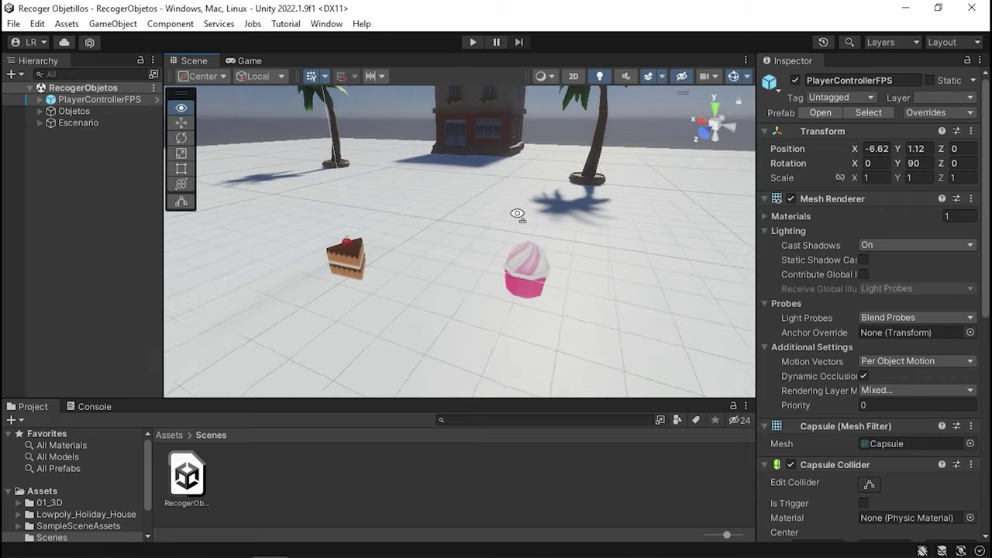
{"action": "left_click", "coordinate": [517, 276]}
{"action": "mouse_move", "coordinate": [517, 276]}
{"action": "right_mouse_down"}
{"action": "mouse_move", "coordinate": [428, 218]}
{"action": "mouse_move", "coordinate": [460, 256]}
{"action": "mouse_move", "coordinate": [280, 264]}
{"action": "right_mouse_up"}
{"action": "left_click", "coordinate": [460, 256]}
{"action": "left_click", "coordinate": [386, 256]}
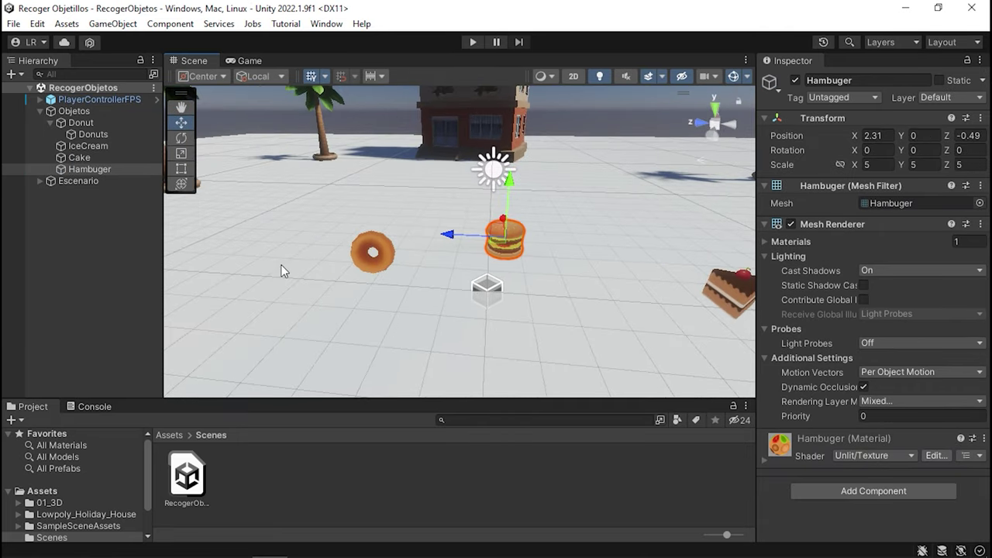
{"action": "left_click", "coordinate": [360, 248]}
{"action": "mouse_move", "coordinate": [361, 248]}
{"action": "right_mouse_down"}
{"action": "mouse_move", "coordinate": [684, 225]}
{"action": "mouse_move", "coordinate": [631, 188]}
{"action": "mouse_move", "coordinate": [624, 305]}
{"action": "mouse_move", "coordinate": [497, 282]}
{"action": "right_mouse_up"}
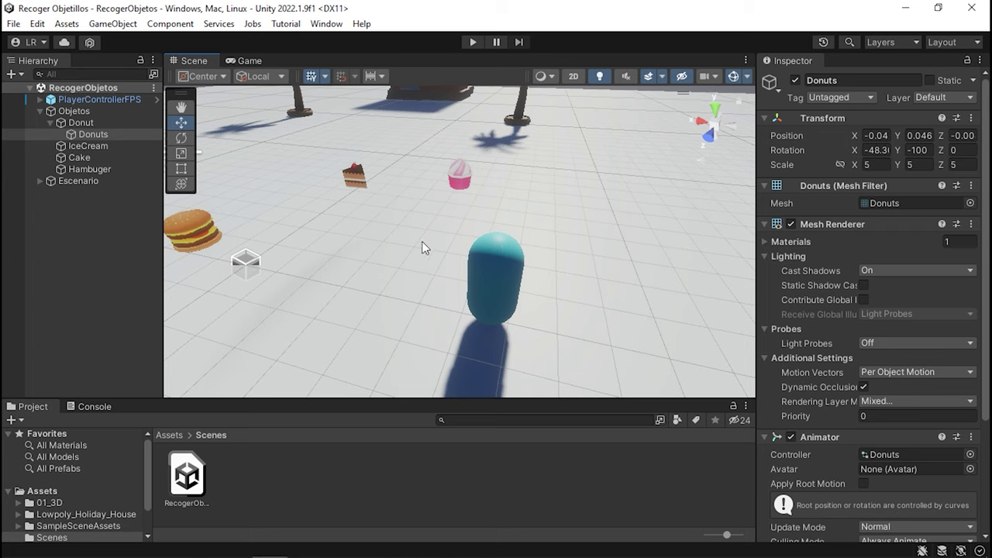
{"action": "right_click_drag", "start_coordinate": [476, 164], "coordinate": [435, 179]}
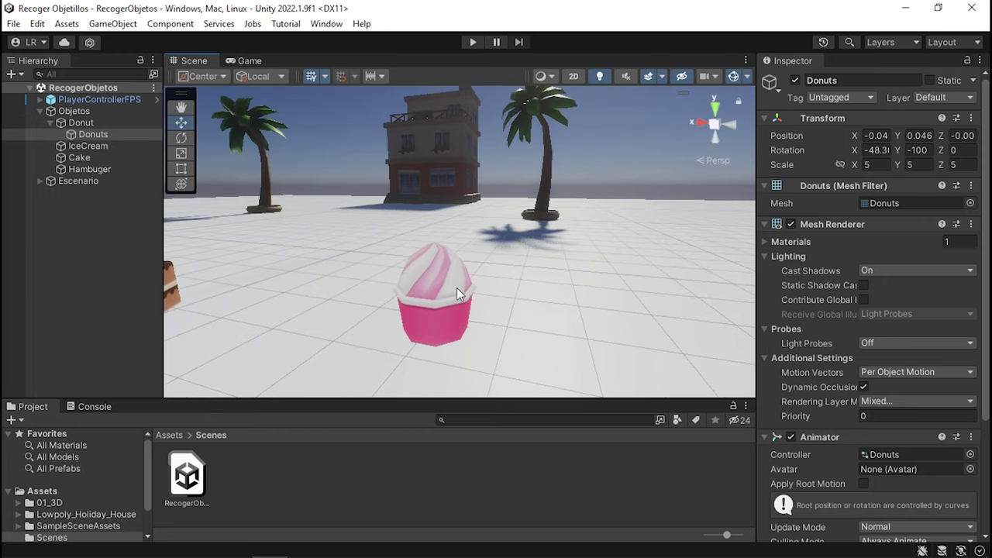
{"action": "mouse_move", "coordinate": [436, 261]}
{"action": "right_mouse_down"}
{"action": "mouse_move", "coordinate": [428, 213]}
{"action": "mouse_move", "coordinate": [358, 267]}
{"action": "right_mouse_up"}
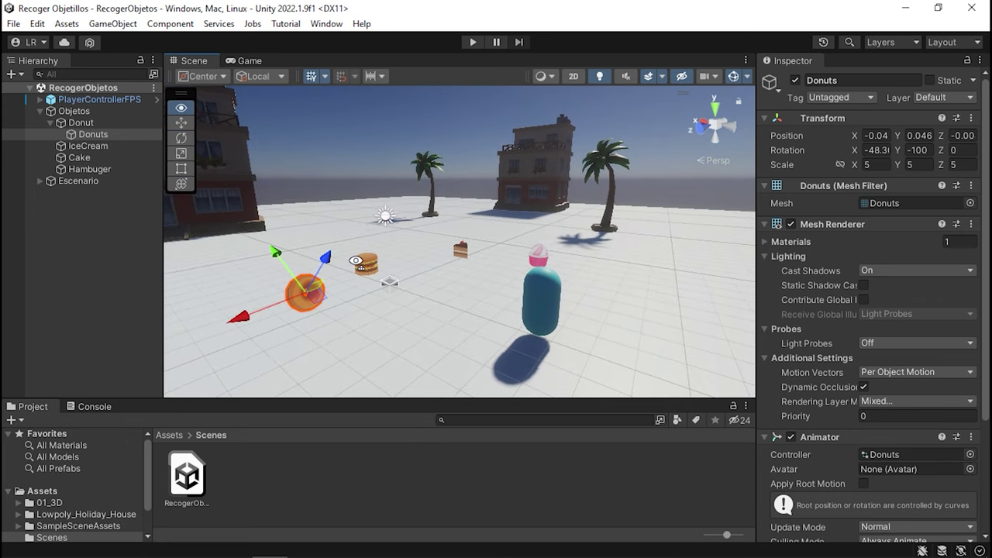
{"action": "left_click", "coordinate": [109, 259]}
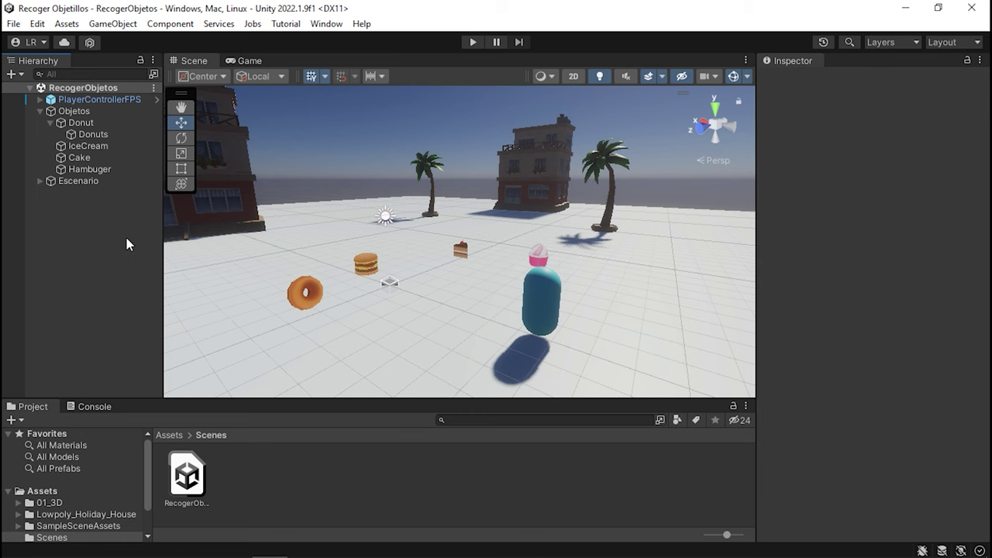
{"action": "right_click_drag", "start_coordinate": [480, 215], "coordinate": [572, 231]}
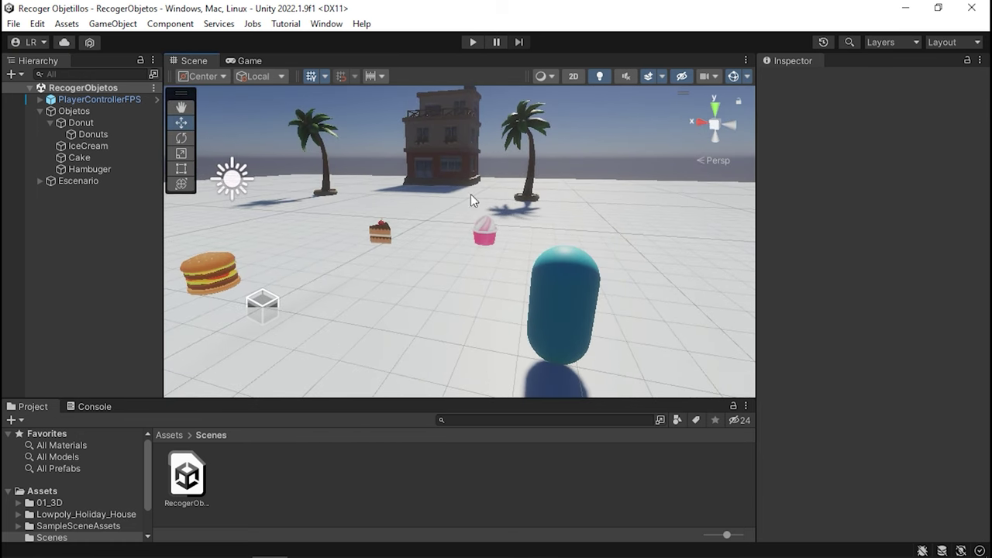
{"action": "left_click", "coordinate": [63, 100]}
Expand PlayerControllerFPS in the Hierarchy and collapse all its Inspector components.
{"action": "left_click", "coordinate": [40, 111]}
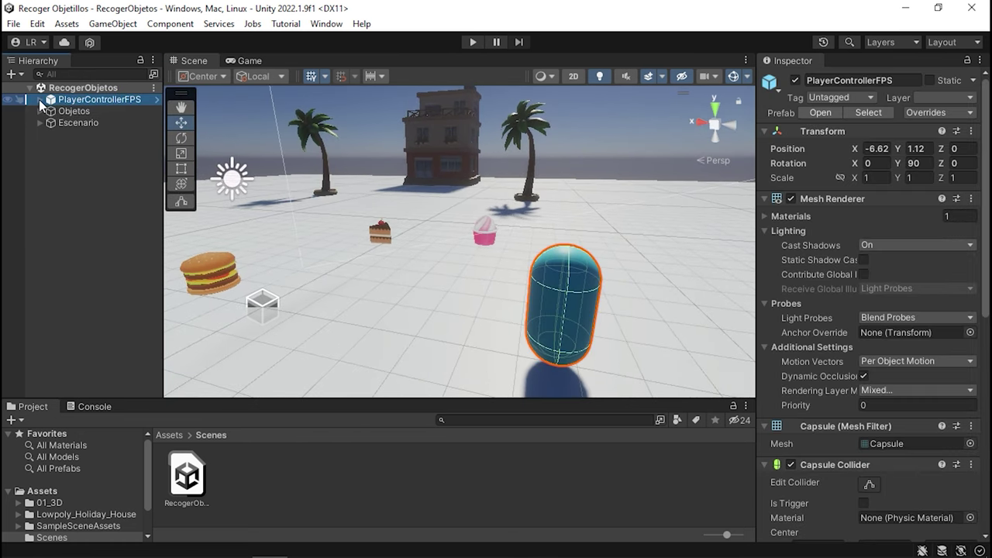
{"action": "left_click", "coordinate": [40, 99]}
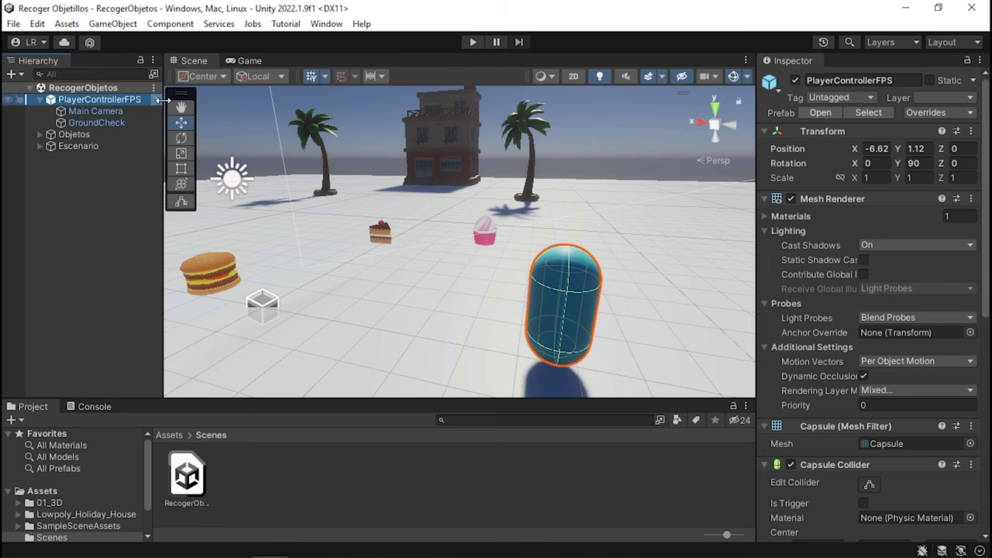
{"action": "mouse_move", "coordinate": [540, 276]}
{"action": "right_mouse_down"}
{"action": "mouse_move", "coordinate": [605, 181]}
{"action": "mouse_move", "coordinate": [537, 225]}
{"action": "right_mouse_up"}
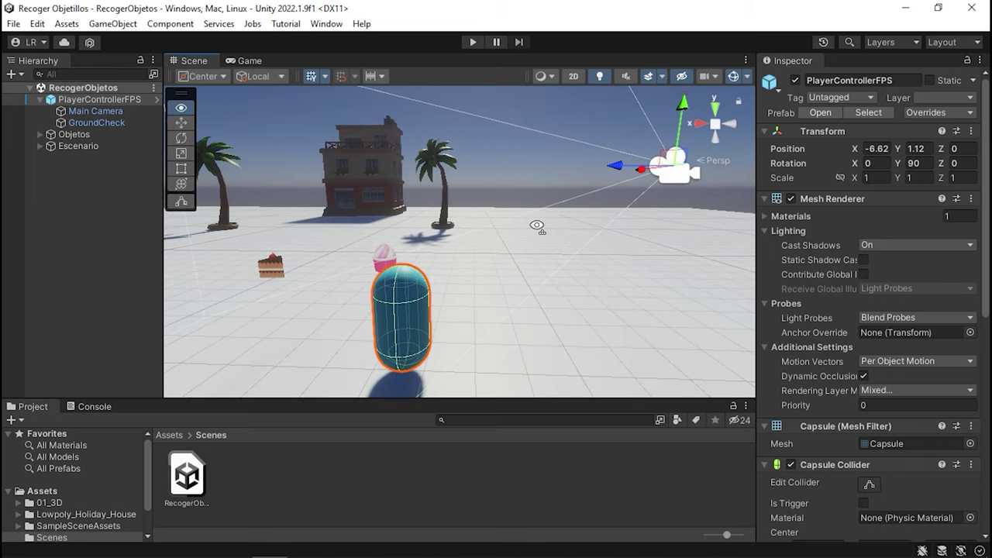
{"action": "left_click", "coordinate": [766, 198]}
{"action": "left_click", "coordinate": [763, 214]}
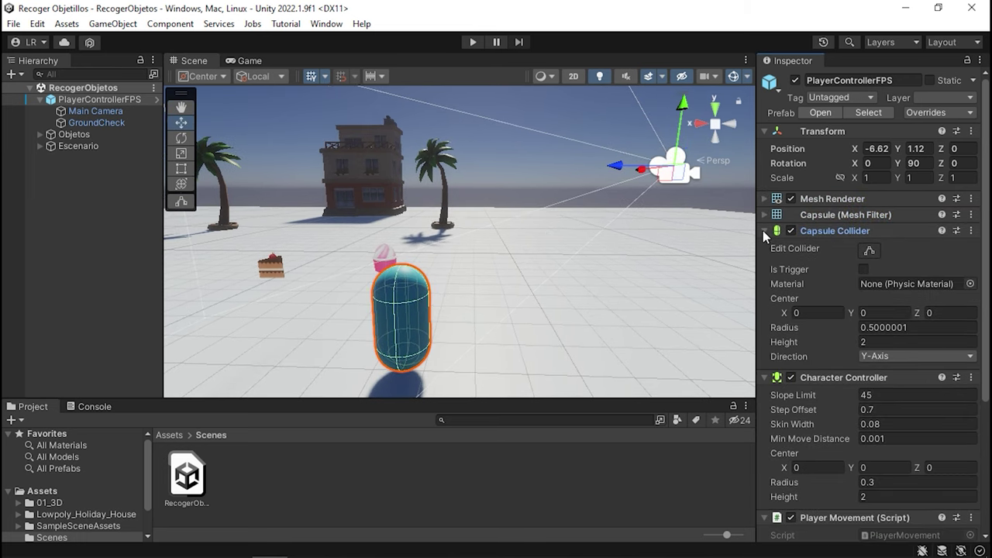
{"action": "left_click", "coordinate": [763, 231]}
{"action": "left_click", "coordinate": [763, 246]}
{"action": "left_click", "coordinate": [765, 263]}
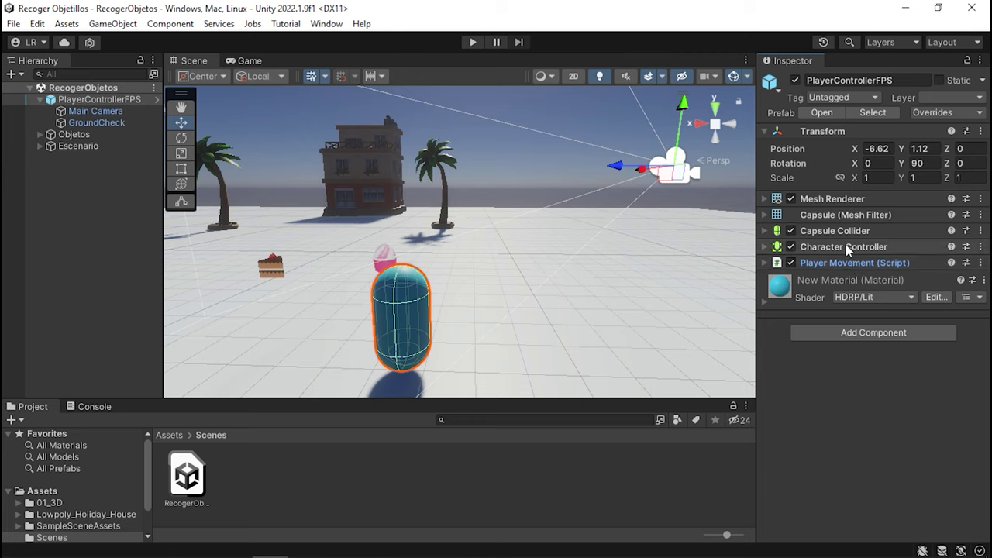
Expand the player's Capsule Collider to review its radius 0.5 and height 2.
{"action": "left_click", "coordinate": [762, 231]}
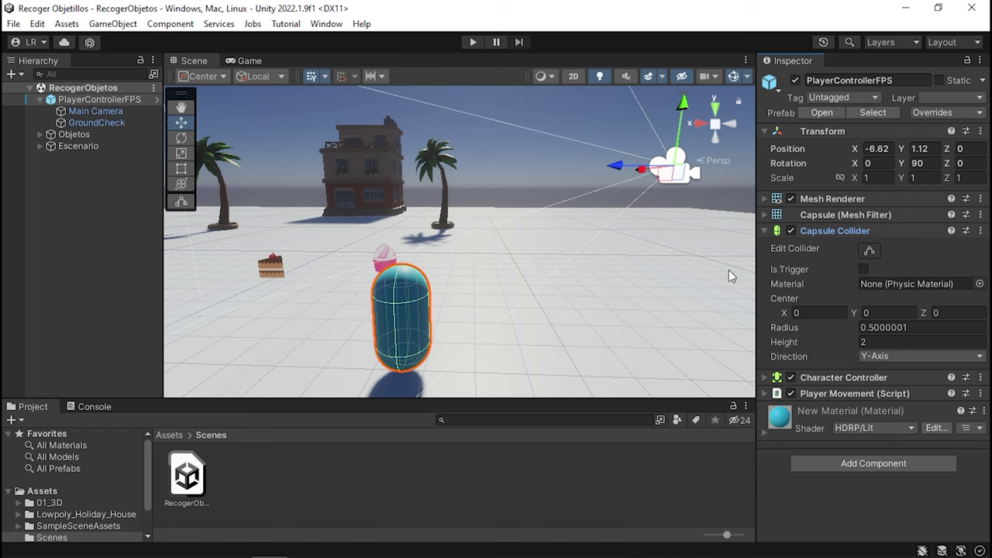
{"action": "scroll", "coordinate": [480, 290], "scroll_direction": "up", "scroll_amount": 3}
{"action": "scroll", "coordinate": [465, 316], "scroll_direction": "up", "scroll_amount": 3}
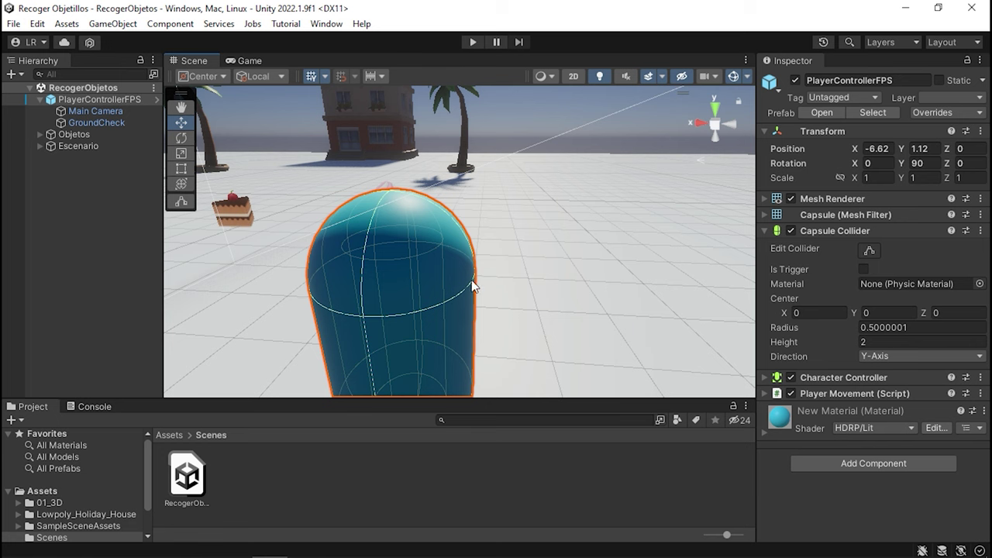
{"action": "scroll", "coordinate": [332, 178], "scroll_direction": "down", "scroll_amount": 3}
{"action": "scroll", "coordinate": [480, 173], "scroll_direction": "down", "scroll_amount": 3}
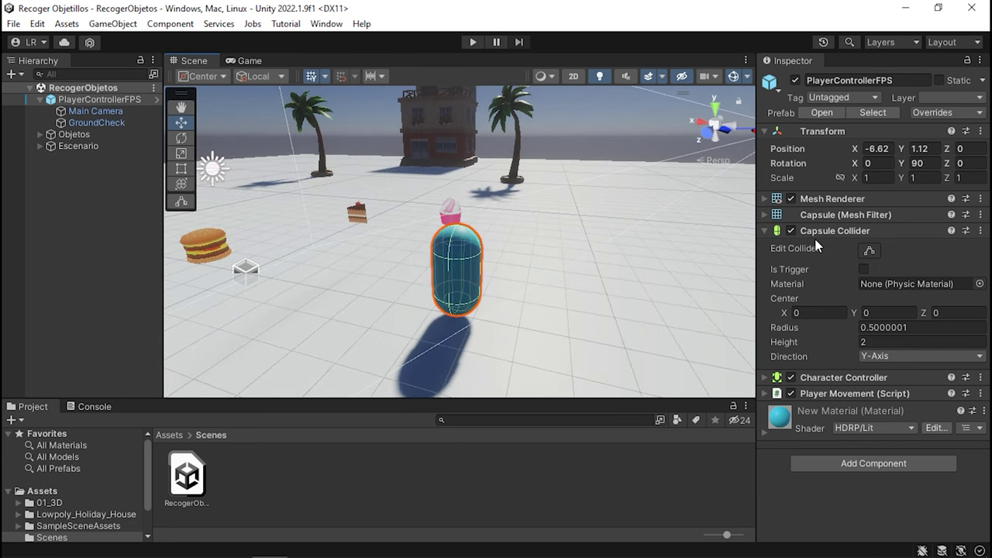
Select the IceCream pickup and check its X transform value.
{"action": "mouse_move", "coordinate": [465, 210]}
{"action": "right_mouse_down"}
{"action": "mouse_move", "coordinate": [474, 202]}
{"action": "mouse_move", "coordinate": [513, 290]}
{"action": "right_mouse_up"}
{"action": "key", "text": "w"}
{"action": "left_click", "coordinate": [493, 266]}
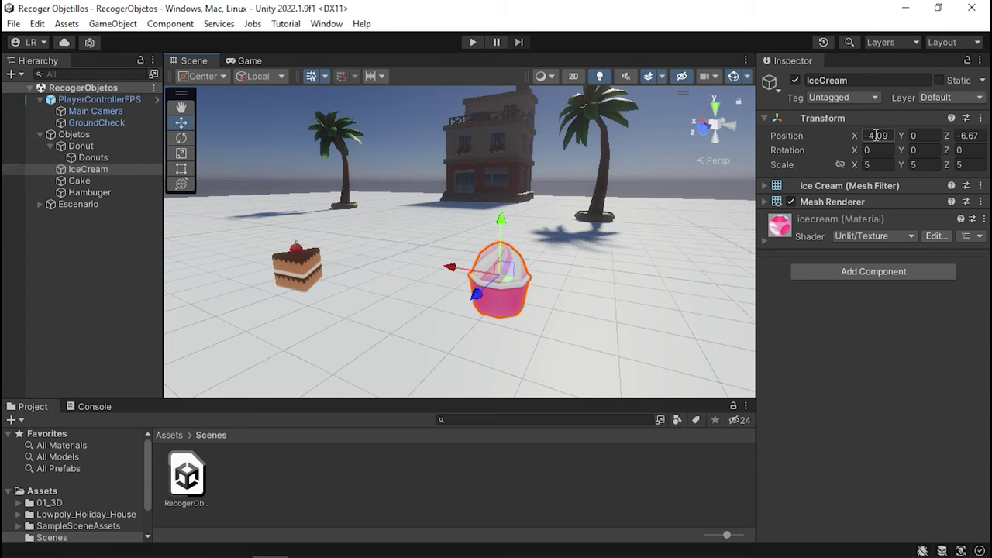
{"action": "left_click", "coordinate": [868, 166]}
{"action": "mouse_move", "coordinate": [508, 248]}
{"action": "left_mouse_down", "text": "alt"}
{"action": "mouse_move", "coordinate": [533, 245]}
{"action": "mouse_move", "coordinate": [524, 296]}
{"action": "left_mouse_up", "text": "alt"}
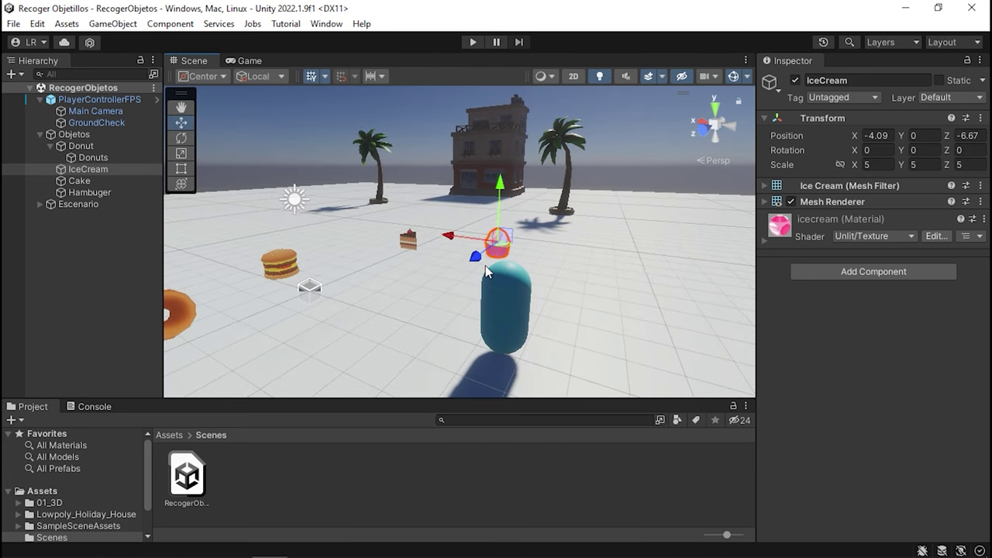
Reselect the player to recheck that the Capsule Collider's Is Trigger is off.
{"action": "left_click", "coordinate": [133, 103]}
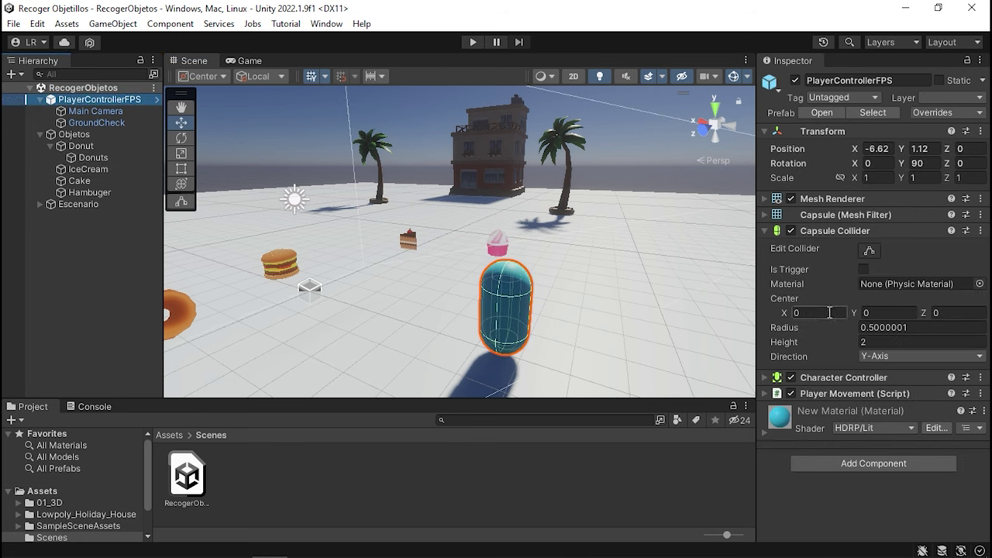
{"action": "mouse_move", "coordinate": [849, 269]}
{"action": "mouse_move", "coordinate": [810, 268]}
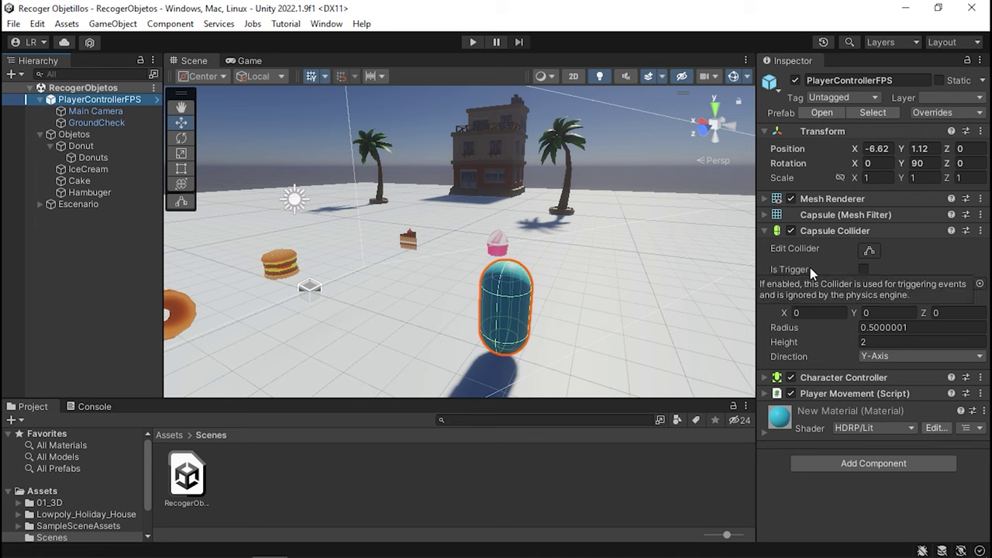
Add a Mesh Collider to the IceCream and make it Convex.
{"action": "left_click", "coordinate": [88, 168]}
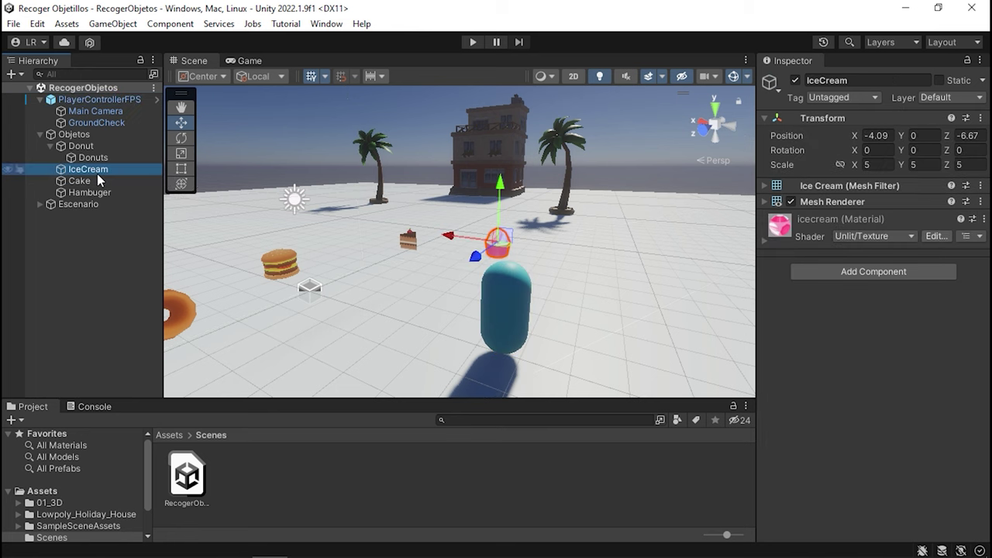
{"action": "key", "text": "f"}
{"action": "mouse_move", "coordinate": [310, 178]}
{"action": "right_mouse_down"}
{"action": "mouse_move", "coordinate": [353, 178]}
{"action": "mouse_move", "coordinate": [374, 238]}
{"action": "right_mouse_up"}
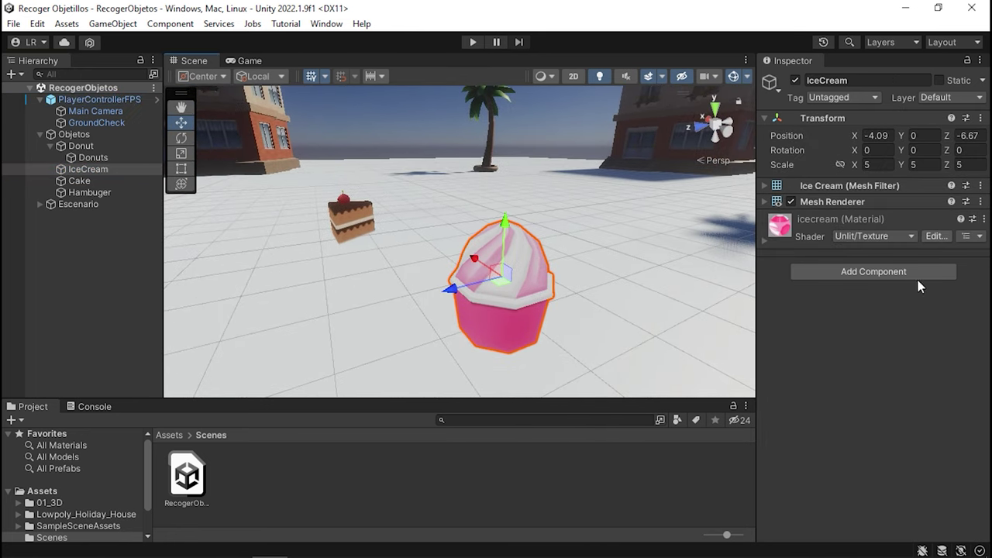
{"action": "left_click", "coordinate": [862, 271]}
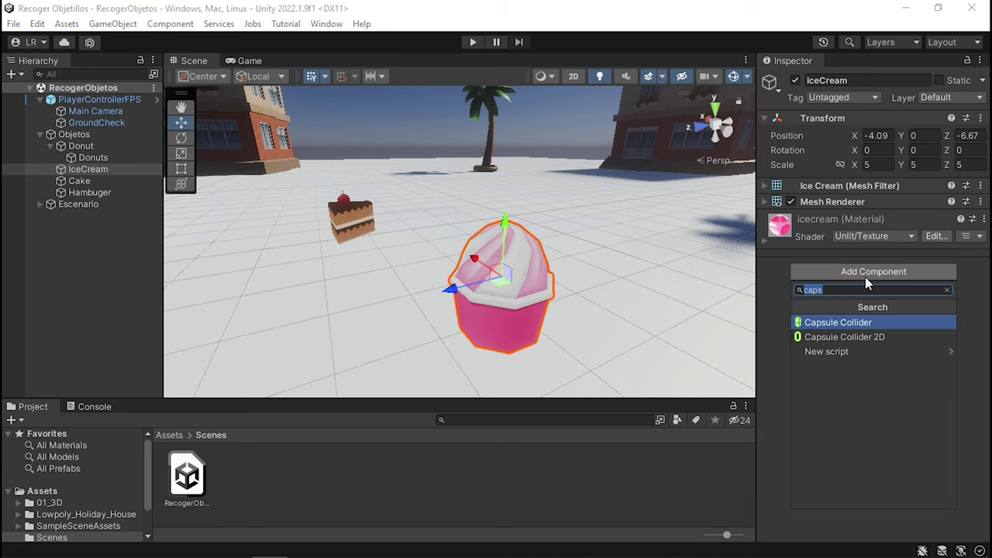
{"action": "type", "text": "mesh"}
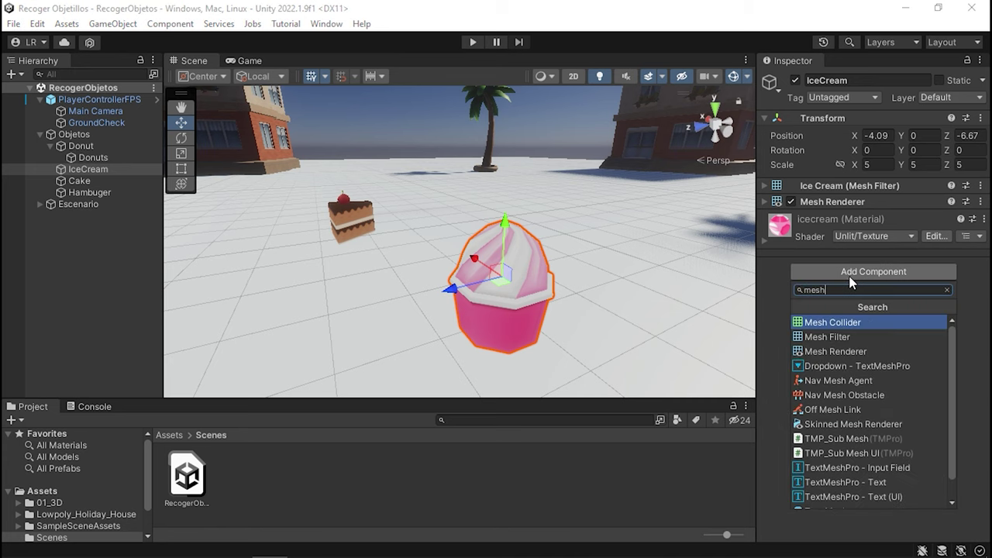
{"action": "key", "text": "Return"}
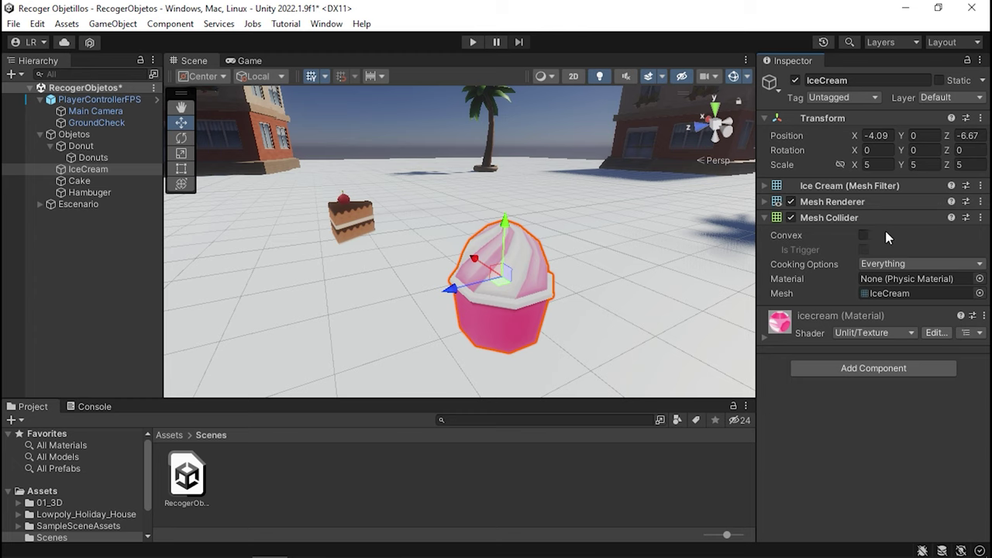
{"action": "left_click", "coordinate": [865, 235]}
{"action": "left_click_drag", "start_coordinate": [622, 272], "coordinate": [357, 274], "text": "alt"}
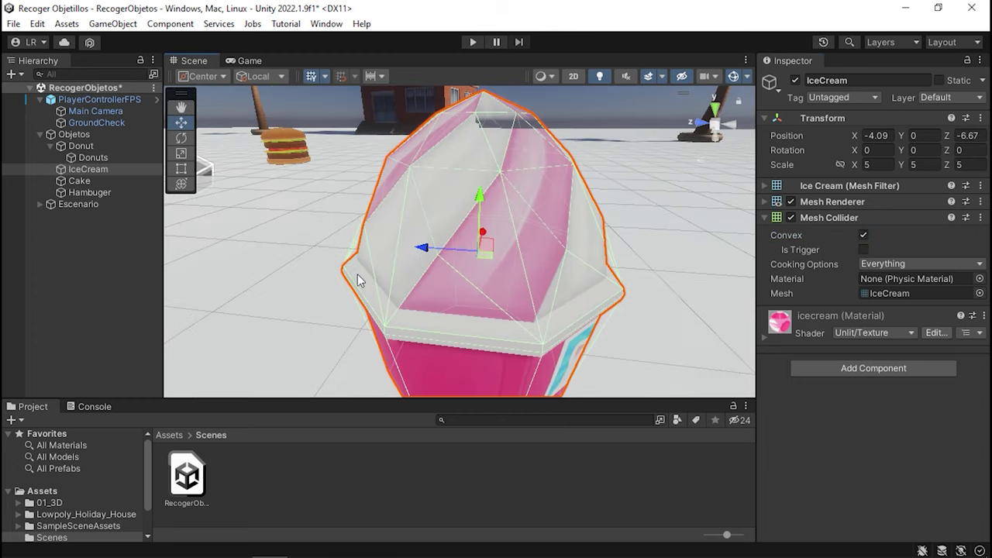
{"action": "scroll", "coordinate": [421, 231], "scroll_direction": "down", "scroll_amount": 5}
Add a Box Collider to the Cake and inspect it in the Scene view.
{"action": "mouse_move", "coordinate": [589, 224]}
{"action": "left_mouse_down", "text": "alt"}
{"action": "mouse_move", "coordinate": [510, 240]}
{"action": "mouse_move", "coordinate": [500, 191]}
{"action": "mouse_move", "coordinate": [334, 237]}
{"action": "left_mouse_up", "text": "alt"}
{"action": "left_click", "coordinate": [486, 248]}
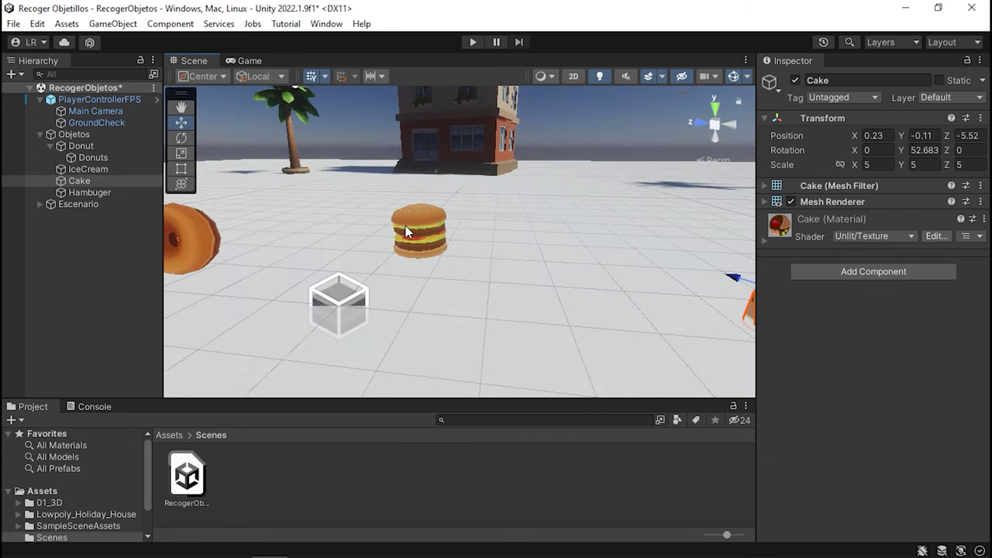
{"action": "key", "text": "f"}
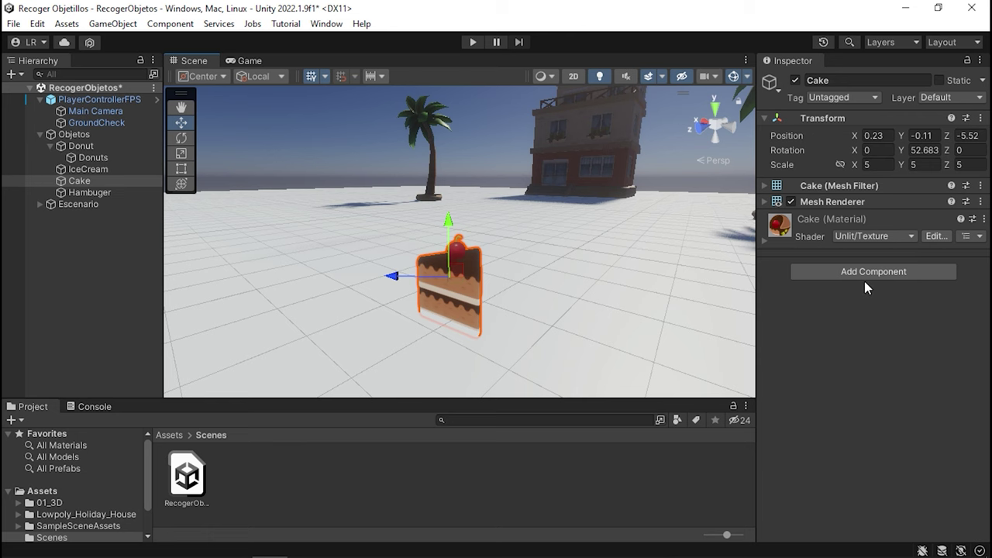
{"action": "left_click", "coordinate": [864, 278]}
{"action": "type", "text": "box"}
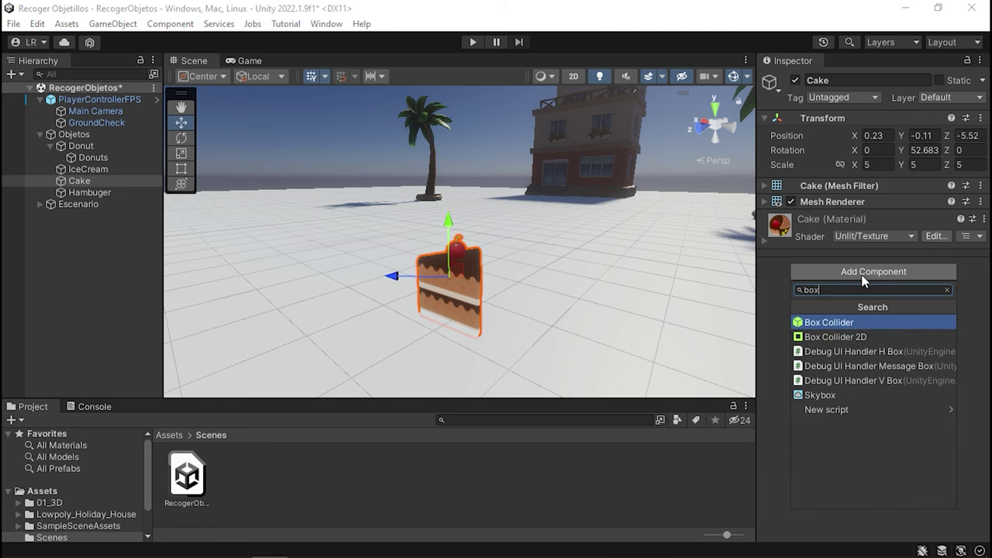
{"action": "key", "text": "Return"}
{"action": "mouse_move", "coordinate": [531, 255]}
{"action": "left_mouse_down", "text": "alt"}
{"action": "mouse_move", "coordinate": [683, 253]}
{"action": "mouse_move", "coordinate": [435, 245]}
{"action": "mouse_move", "coordinate": [473, 211]}
{"action": "left_mouse_up", "text": "alt"}
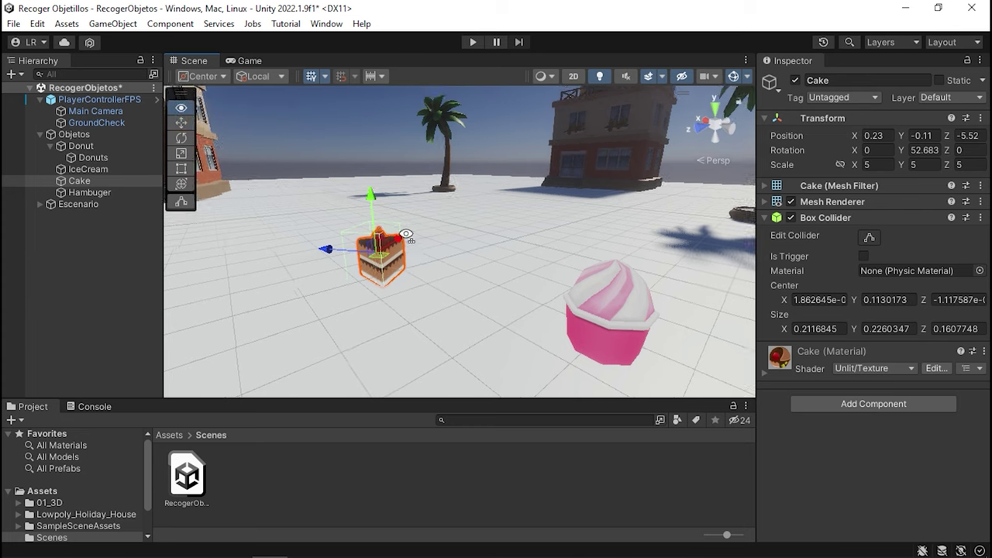
{"action": "mouse_move", "coordinate": [473, 211]}
{"action": "left_mouse_down", "text": "alt"}
{"action": "mouse_move", "coordinate": [448, 266]}
{"action": "mouse_move", "coordinate": [538, 259]}
{"action": "mouse_move", "coordinate": [451, 283]}
{"action": "mouse_move", "coordinate": [596, 230]}
{"action": "left_mouse_up", "text": "alt"}
{"action": "scroll", "coordinate": [538, 259], "scroll_direction": "down", "scroll_amount": 3}
{"action": "scroll", "coordinate": [597, 231], "scroll_direction": "down", "scroll_amount": 2}
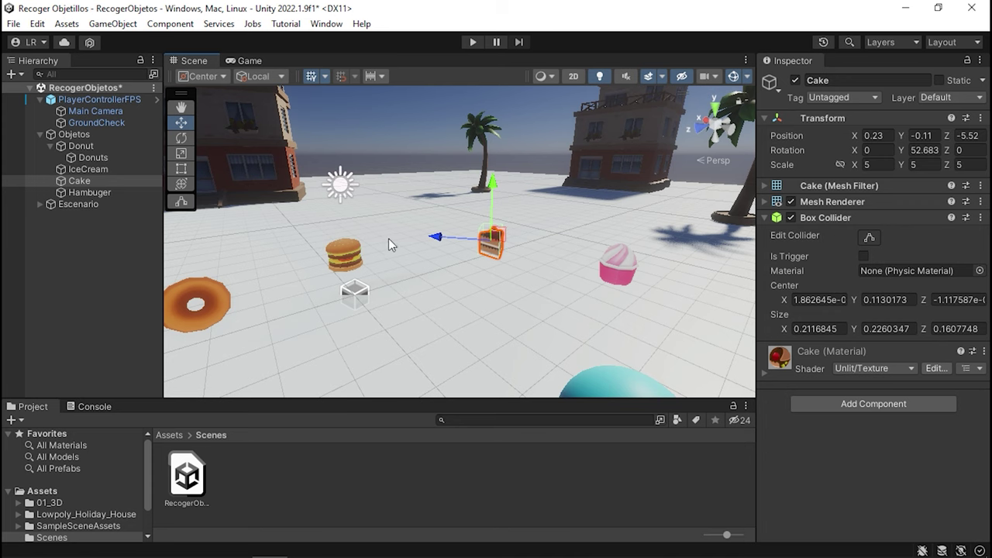
{"action": "mouse_move", "coordinate": [388, 238]}
{"action": "left_mouse_down", "text": "alt"}
{"action": "mouse_move", "coordinate": [440, 226]}
{"action": "mouse_move", "coordinate": [431, 256]}
{"action": "left_mouse_up", "text": "alt"}
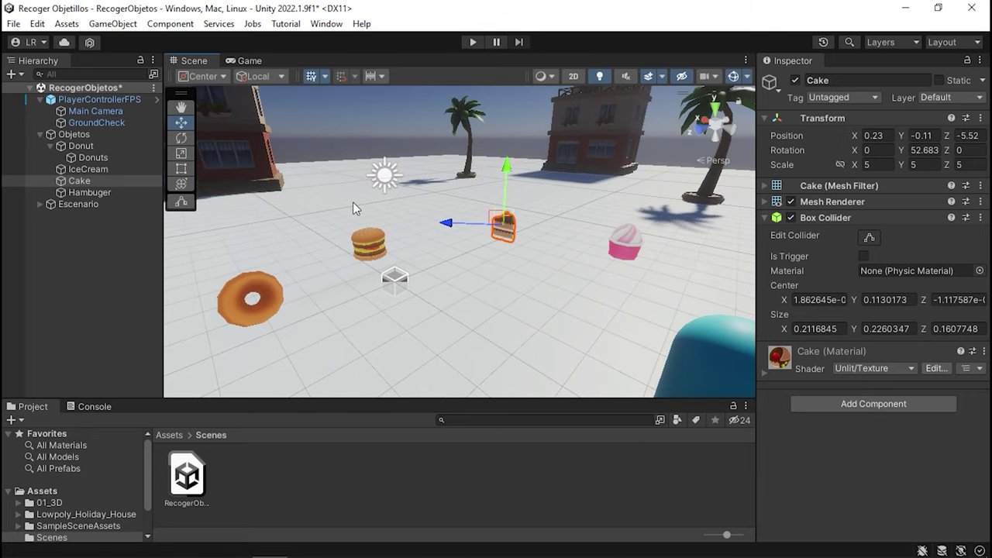
{"action": "right_click_drag", "start_coordinate": [353, 207], "coordinate": [449, 256], "text": "alt"}
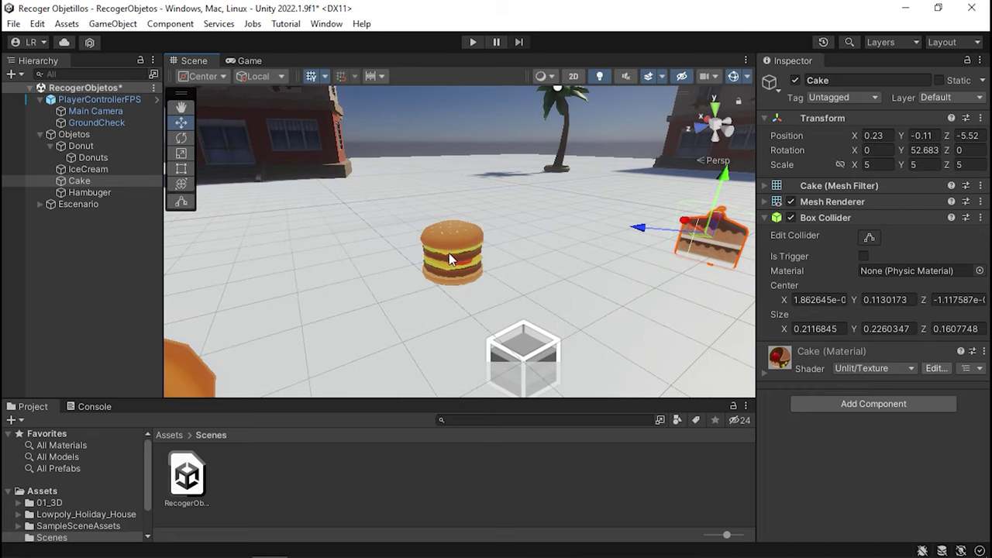
Add a Sphere Collider to the Hamburger and frame it in view.
{"action": "left_click", "coordinate": [449, 253]}
{"action": "left_click", "coordinate": [849, 273]}
{"action": "type", "text": "box"}
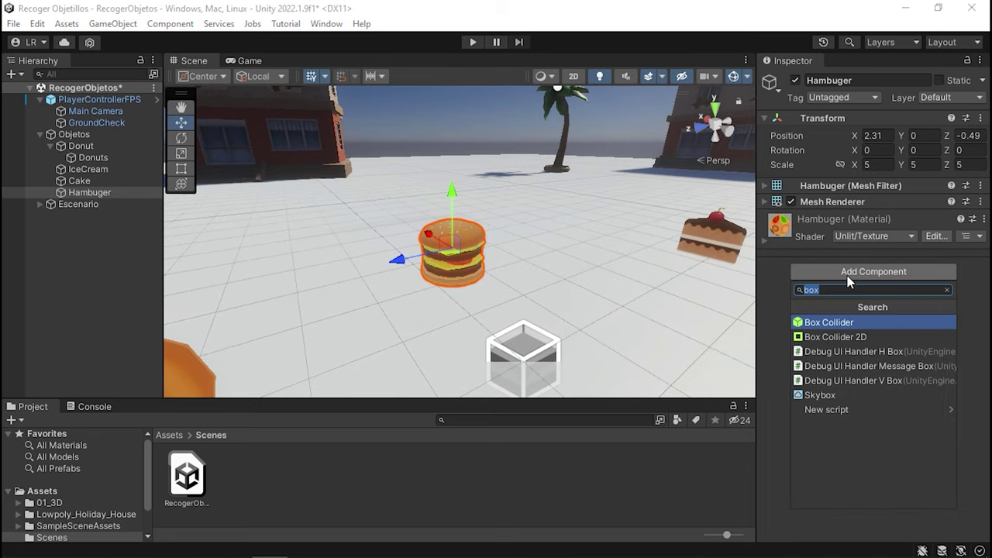
{"action": "type", "text": "spher"}
{"action": "key", "text": "Return"}
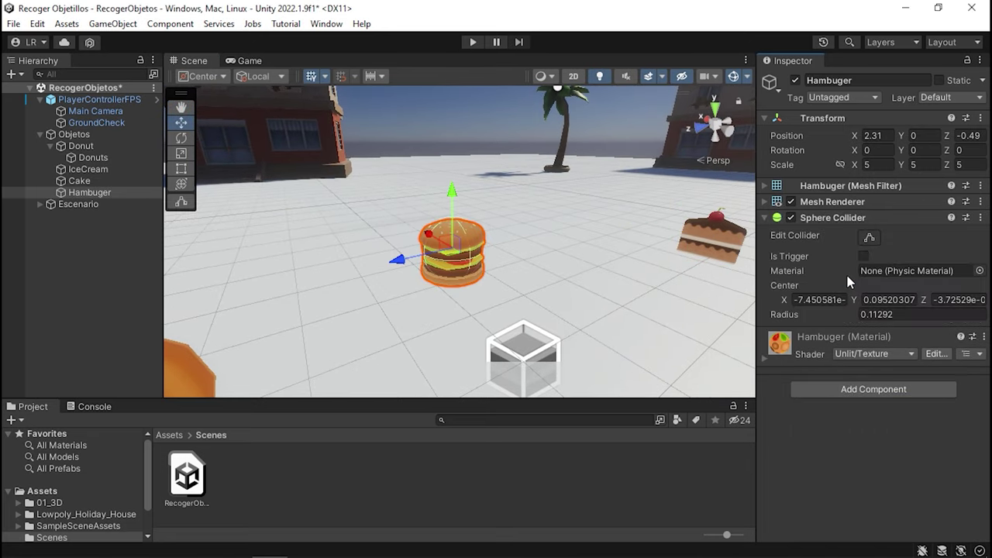
{"action": "key", "text": "f"}
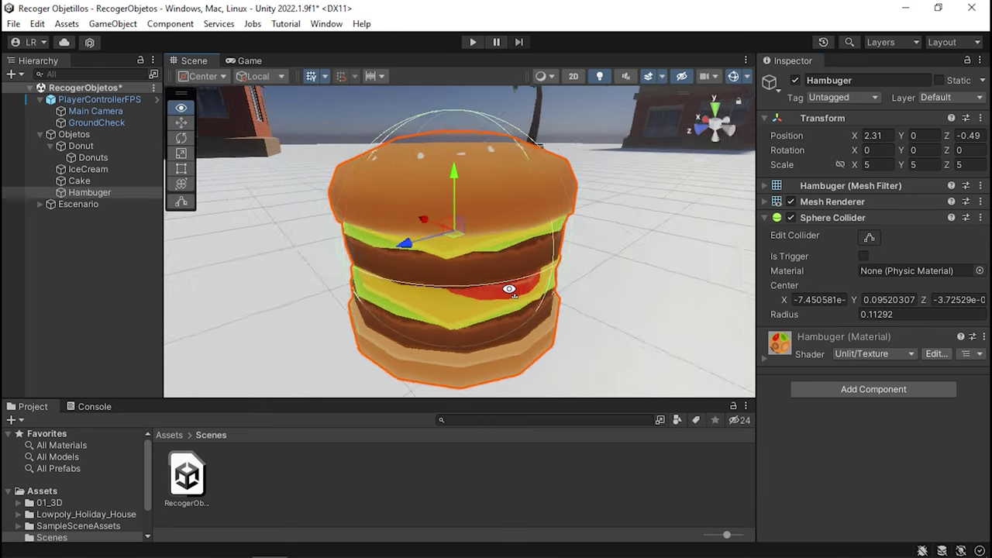
{"action": "scroll", "coordinate": [509, 289], "scroll_direction": "down", "scroll_amount": 3}
{"action": "scroll", "coordinate": [603, 284], "scroll_direction": "down", "scroll_amount": 3}
{"action": "scroll", "coordinate": [572, 207], "scroll_direction": "down", "scroll_amount": 3}
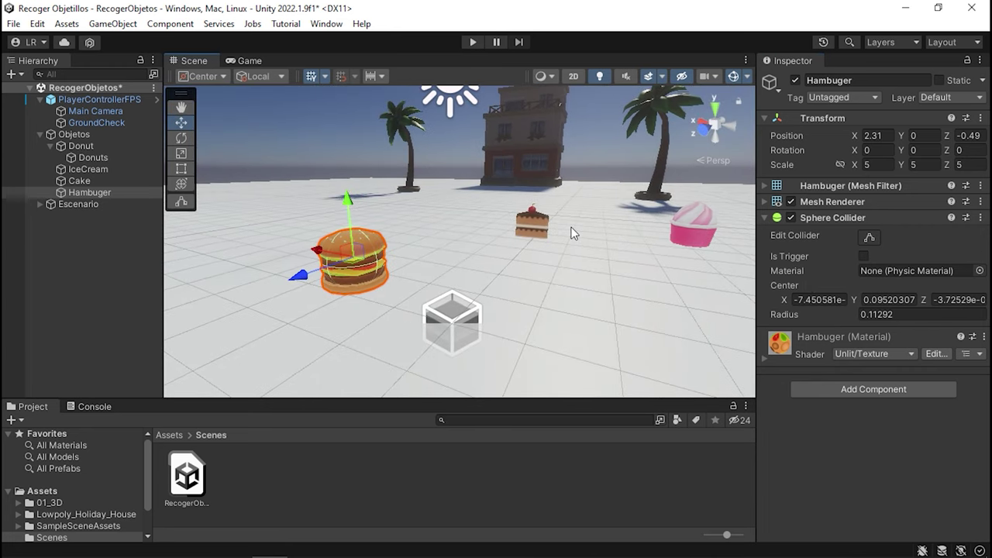
Add a Box Collider to the Donuts, inspect it, then deselect.
{"action": "mouse_move", "coordinate": [572, 233]}
{"action": "left_mouse_down", "text": "alt"}
{"action": "mouse_move", "coordinate": [419, 272]}
{"action": "mouse_move", "coordinate": [305, 248]}
{"action": "left_mouse_up", "text": "alt"}
{"action": "left_click", "coordinate": [410, 279]}
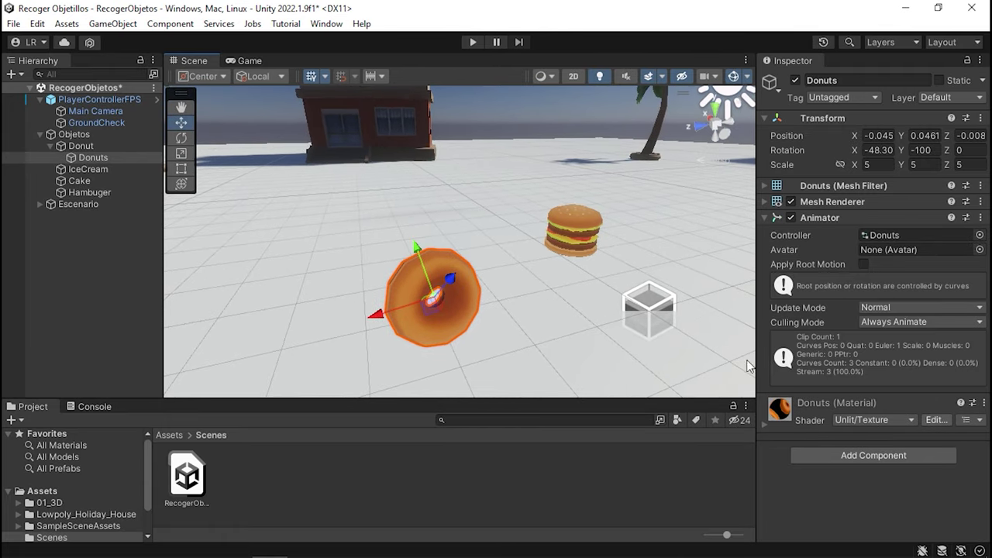
{"action": "left_click", "coordinate": [857, 456]}
{"action": "type", "text": "torus"}
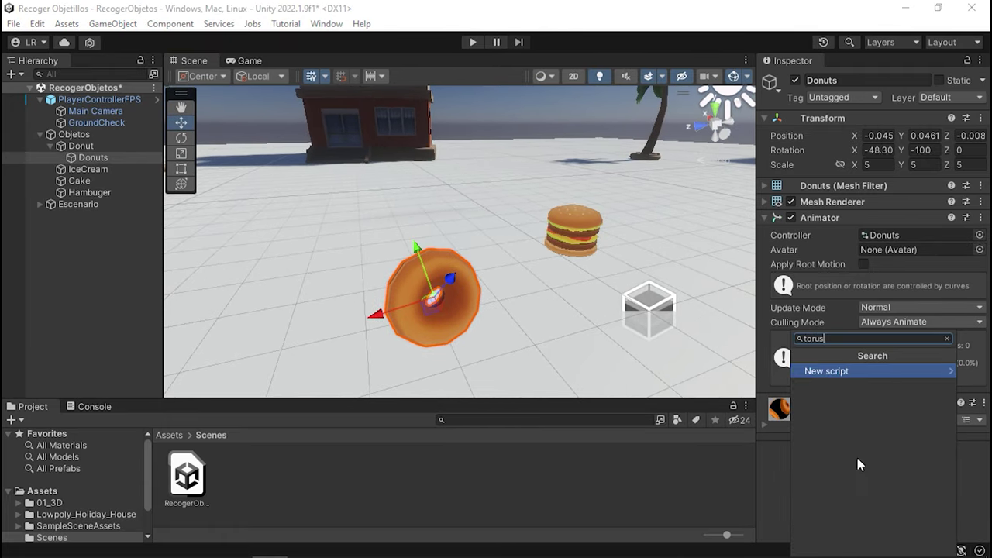
{"action": "key", "text": "BackSpace"}
{"action": "key", "text": "BackSpace"}
{"action": "key", "text": "BackSpace"}
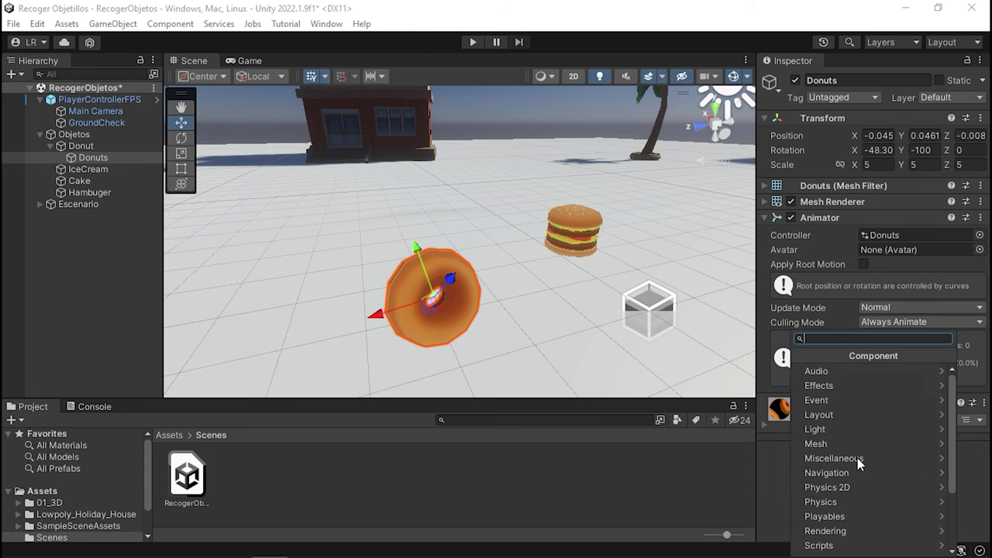
{"action": "type", "text": "bo"}
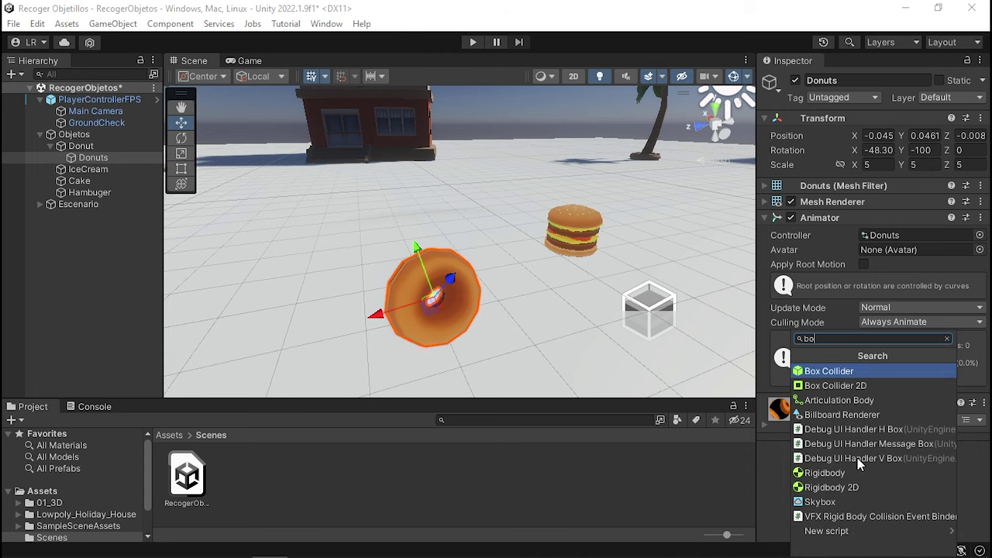
{"action": "type", "text": "x"}
{"action": "key", "text": "Return"}
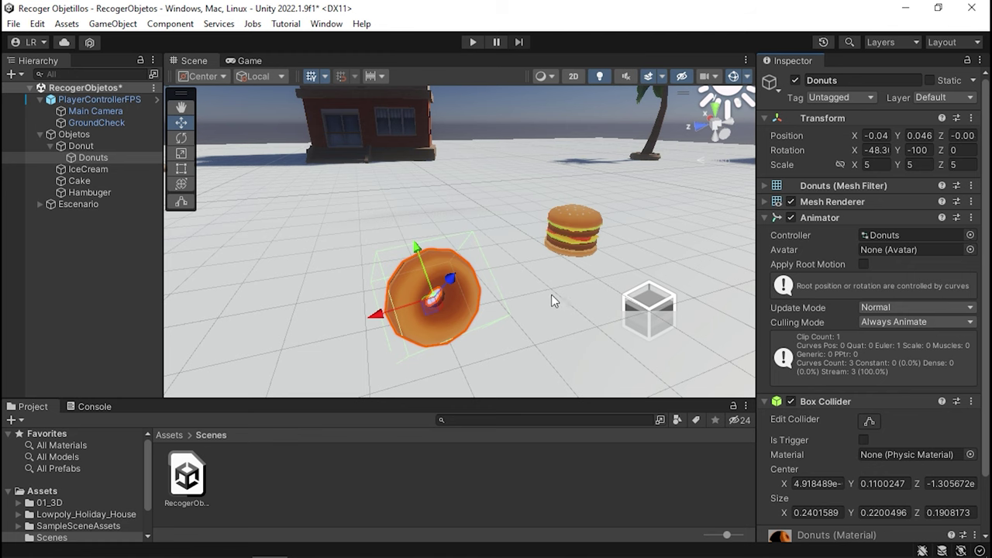
{"action": "mouse_move", "coordinate": [551, 294]}
{"action": "left_mouse_down", "text": "alt"}
{"action": "mouse_move", "coordinate": [435, 292]}
{"action": "mouse_move", "coordinate": [488, 185]}
{"action": "mouse_move", "coordinate": [438, 174]}
{"action": "left_mouse_up", "text": "alt"}
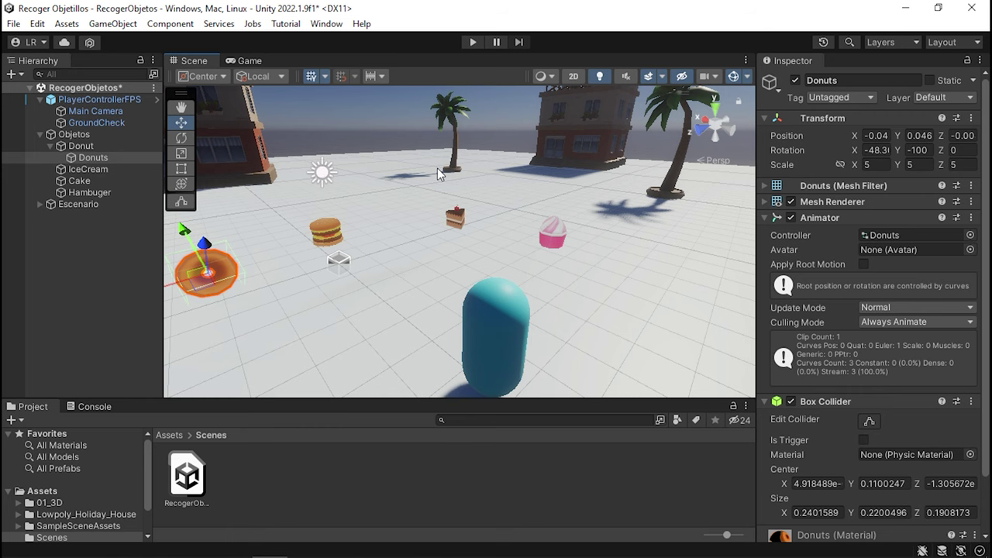
{"action": "left_click_drag", "start_coordinate": [437, 168], "coordinate": [447, 169], "text": "alt"}
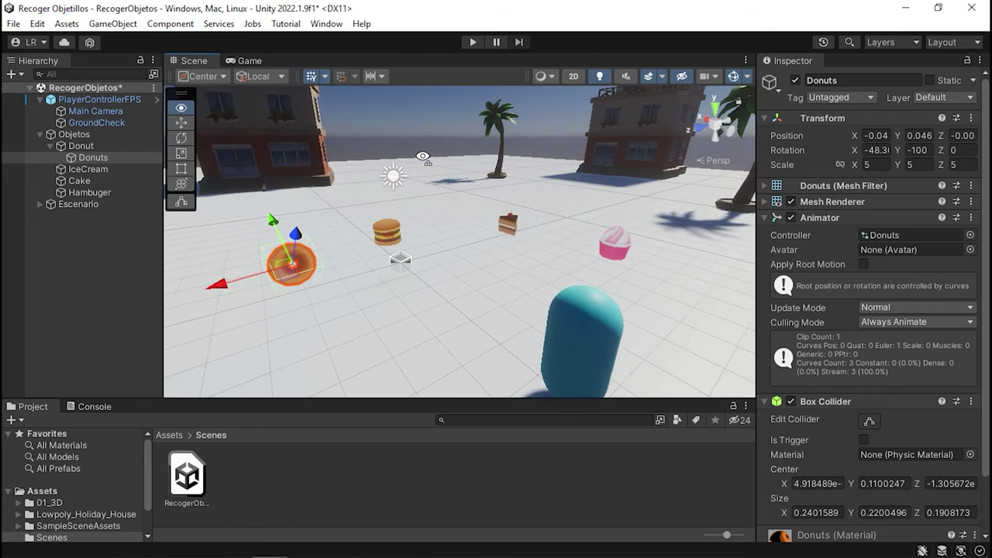
{"action": "left_click", "coordinate": [117, 253]}
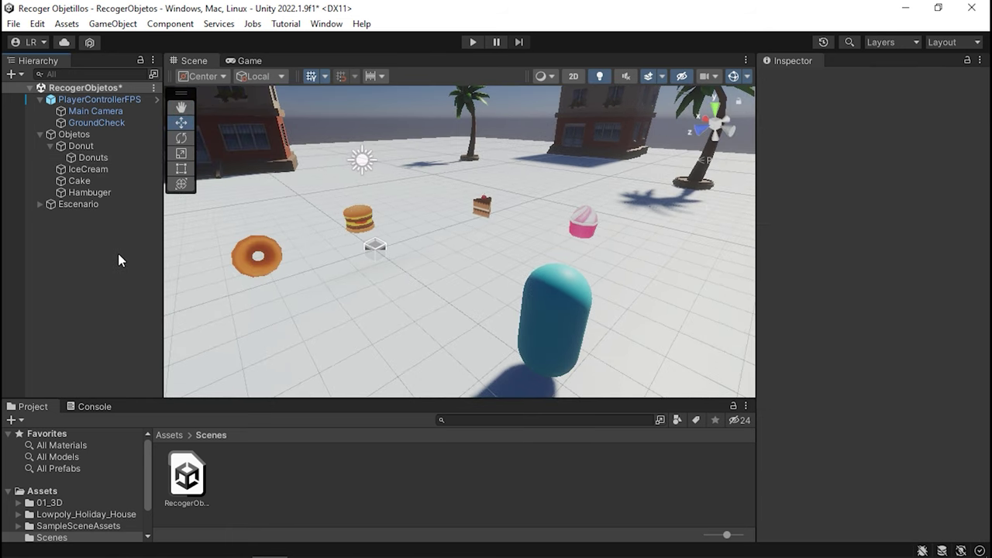
Reselect PlayerControllerFPS, enlarge the Project panel, and list the top-level Assets folder.
{"action": "left_click", "coordinate": [562, 290]}
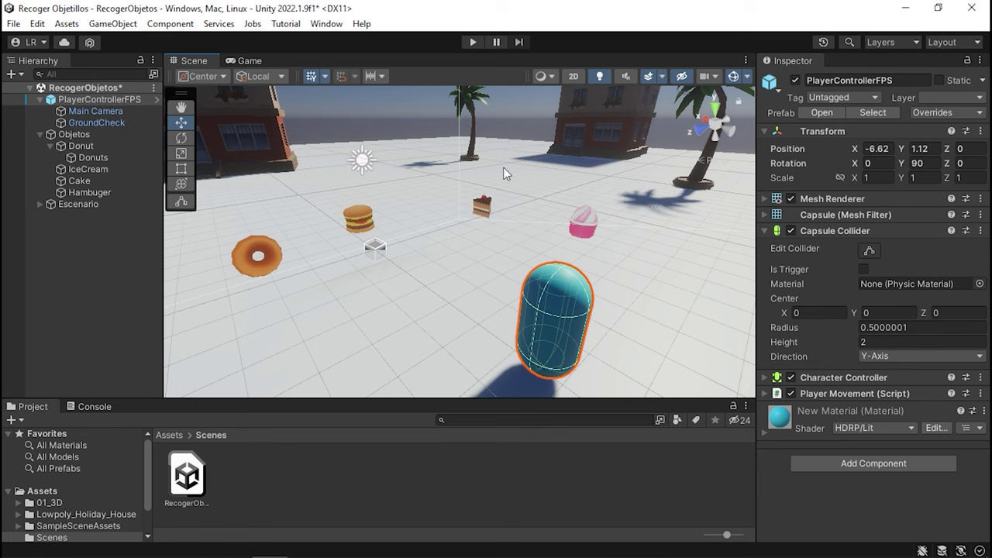
{"action": "left_click_drag", "start_coordinate": [503, 173], "coordinate": [571, 230], "text": "alt"}
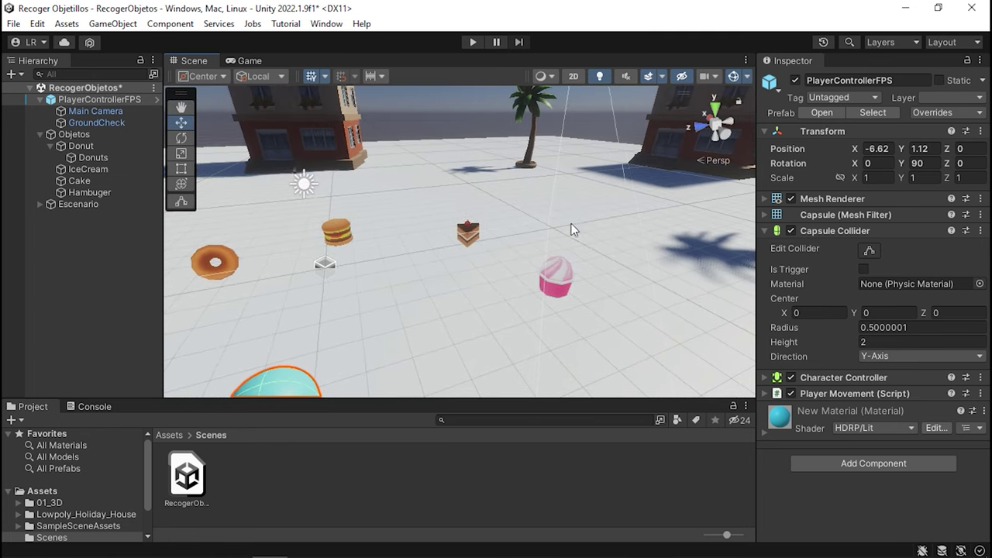
{"action": "left_click", "coordinate": [138, 257]}
{"action": "left_click", "coordinate": [65, 104]}
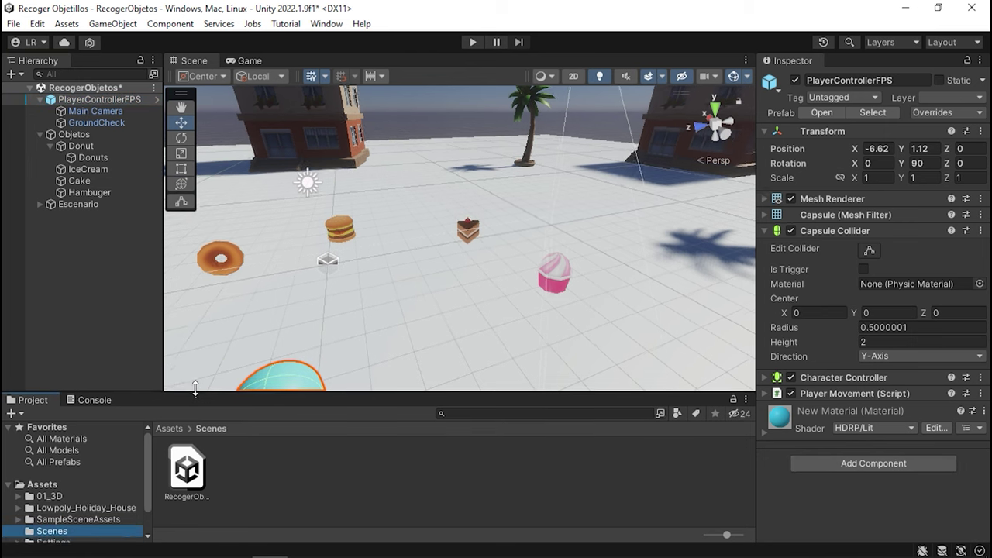
{"action": "left_click_drag", "start_coordinate": [197, 400], "coordinate": [206, 335]}
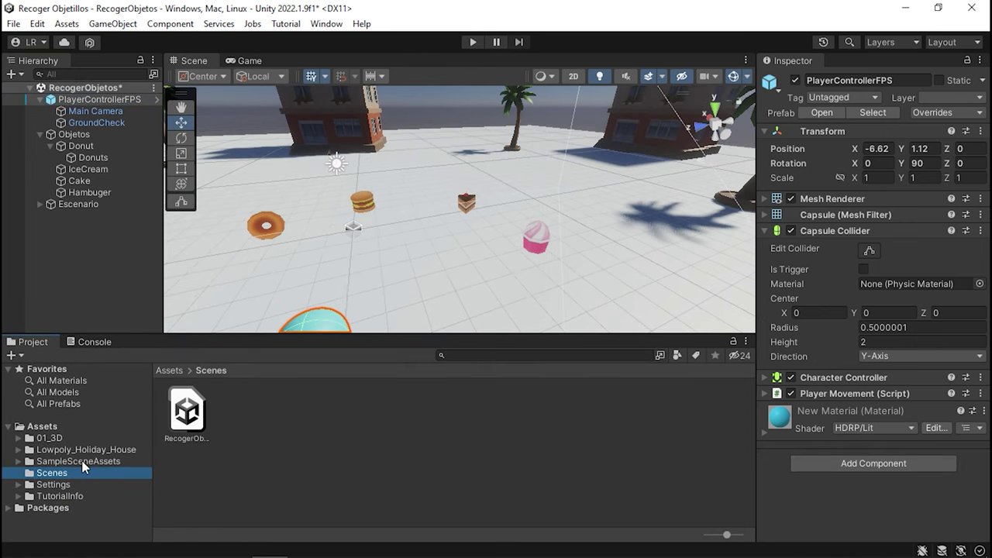
{"action": "left_click", "coordinate": [48, 428]}
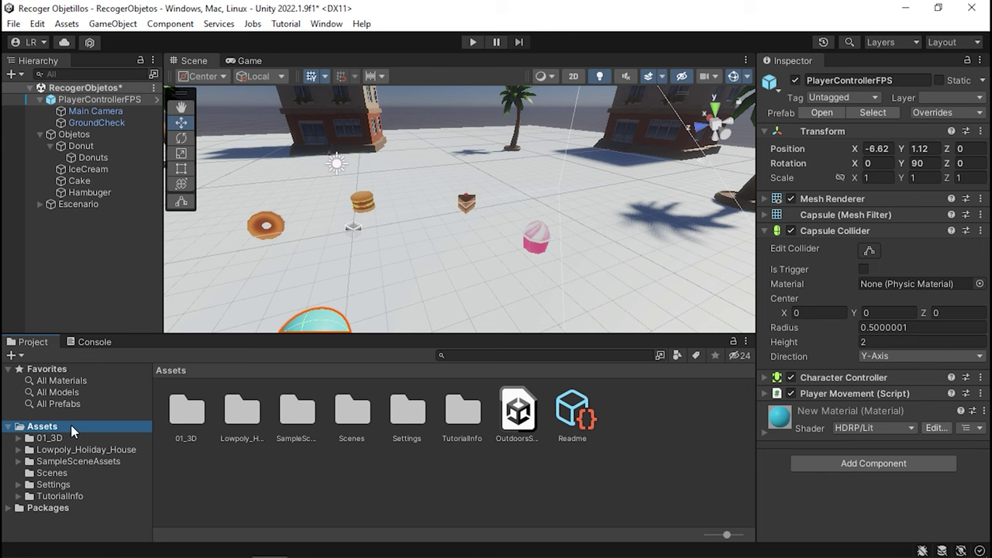
Create a Scripts folder in Assets and open it.
{"action": "right_click", "coordinate": [73, 429]}
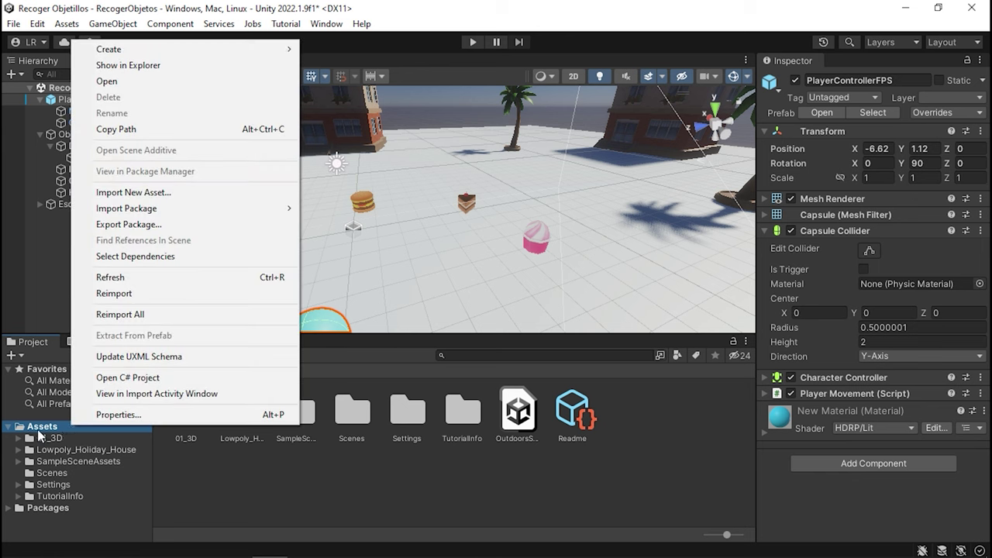
{"action": "mouse_move", "coordinate": [256, 49]}
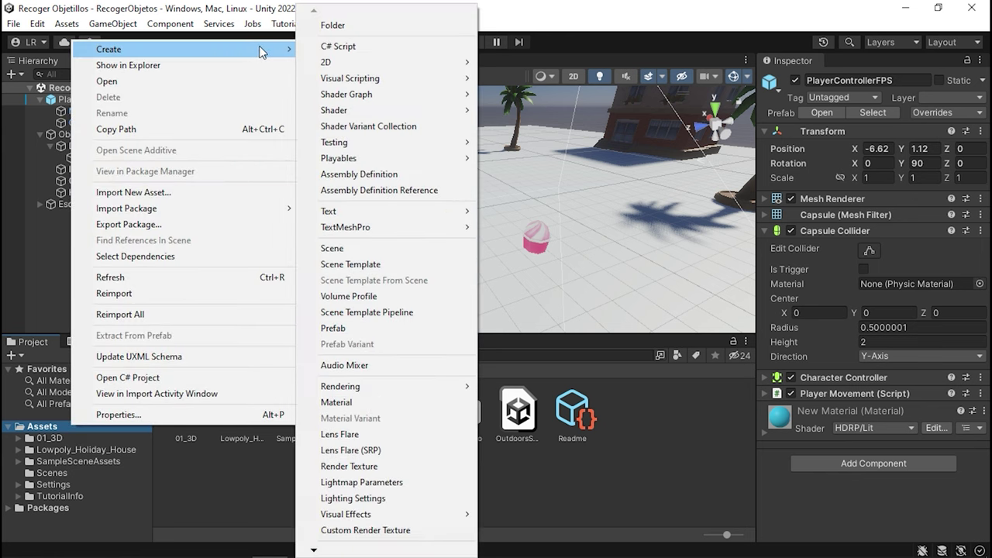
{"action": "left_click", "coordinate": [321, 24]}
{"action": "type", "text": "Scripts"}
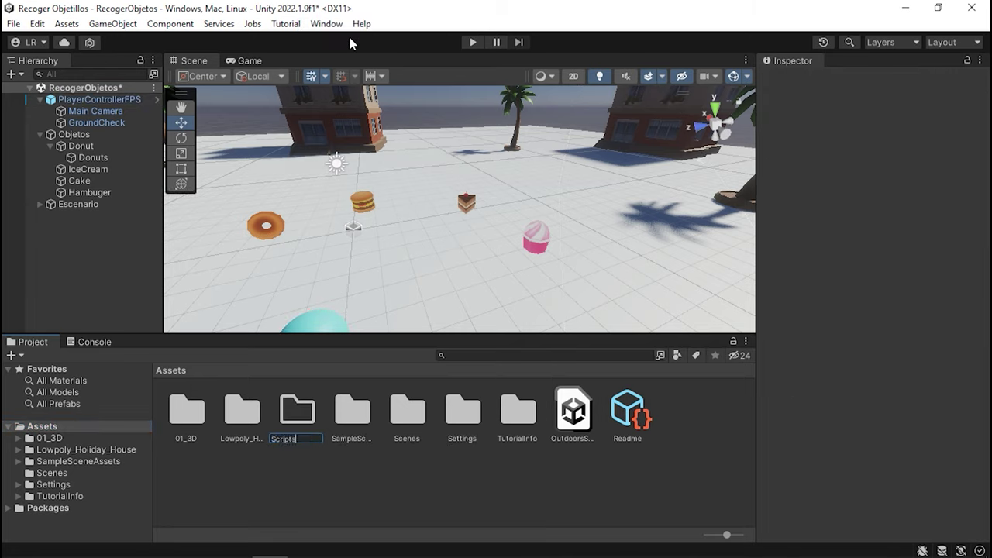
{"action": "key", "text": "Return"}
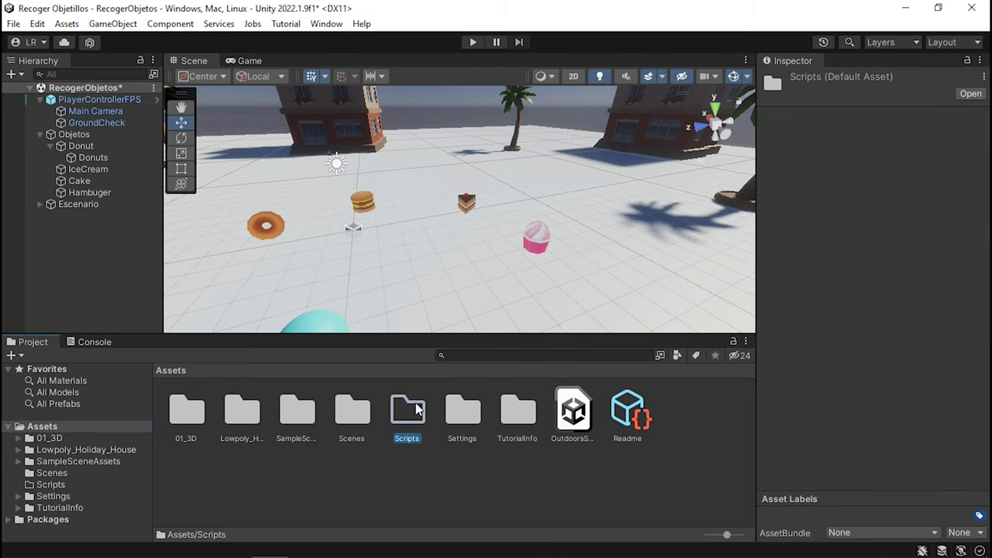
{"action": "double_click", "coordinate": [409, 410]}
Create a new C# script in Scripts and start naming it GetObjects.
{"action": "right_click", "coordinate": [381, 445]}
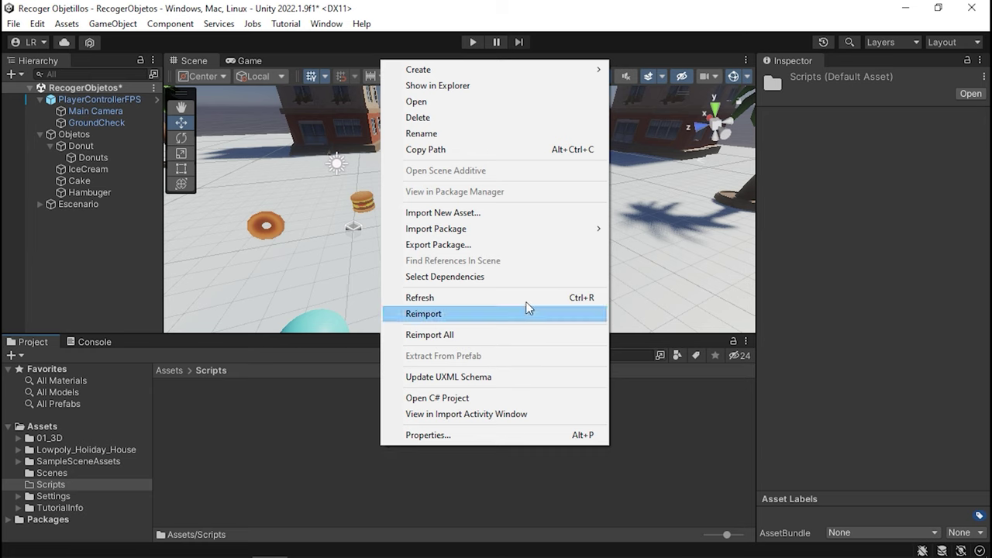
{"action": "mouse_move", "coordinate": [477, 75]}
{"action": "left_click", "coordinate": [661, 48]}
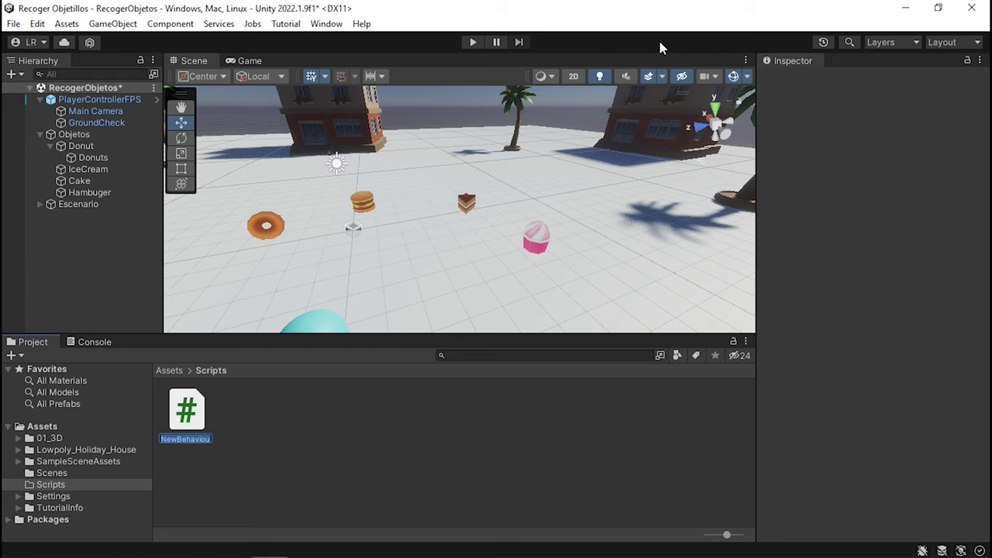
{"action": "type", "text": "GetObjects"}
Commit the name GetObjects, dismiss Visual Studio's feedback survey, and minimize Visual Studio.
{"action": "key", "text": "Return"}
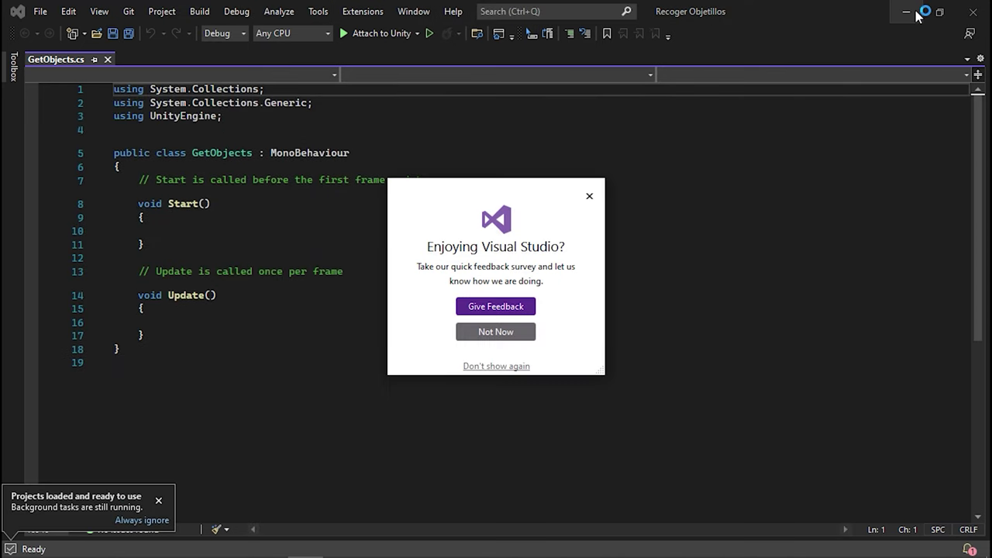
{"action": "left_click", "coordinate": [589, 194]}
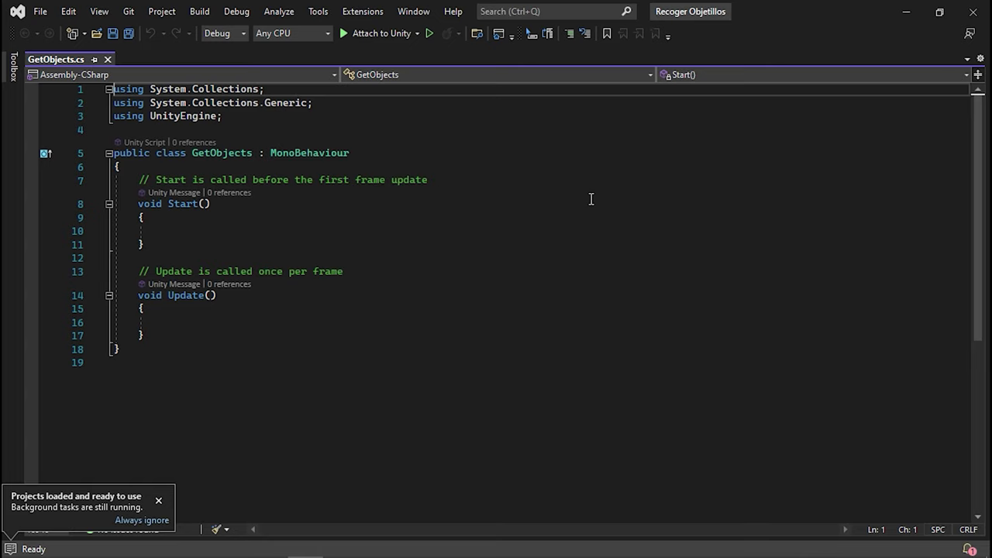
{"action": "left_click", "coordinate": [903, 15]}
{"action": "mouse_move", "coordinate": [480, 257]}
{"action": "right_mouse_down"}
{"action": "mouse_move", "coordinate": [380, 267]}
{"action": "mouse_move", "coordinate": [504, 225]}
{"action": "mouse_move", "coordinate": [352, 222]}
{"action": "right_mouse_up"}
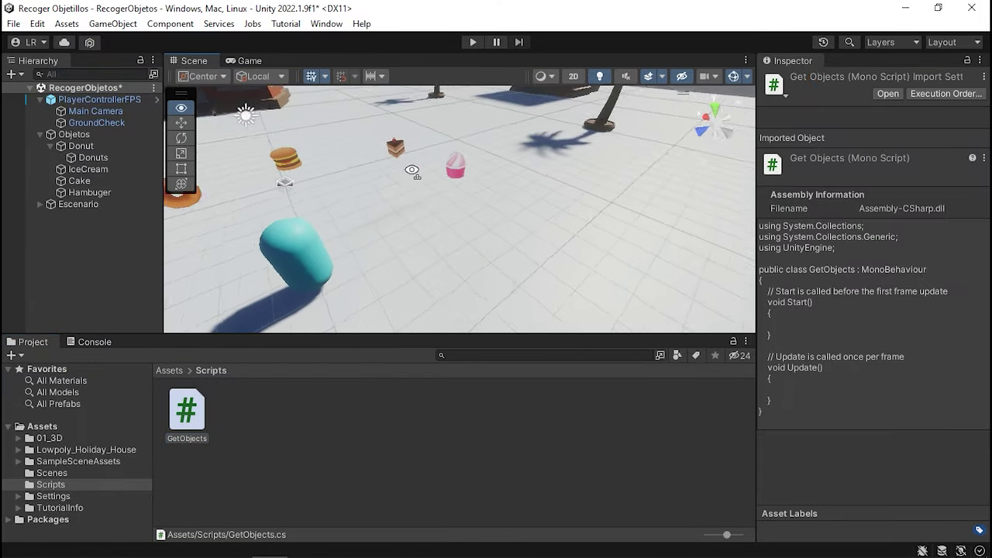
Collapse the Objetos and Escenario groups, attach GetObjects to PlayerControllerFPS, and open it for editing.
{"action": "scroll", "coordinate": [344, 259], "scroll_direction": "up", "scroll_amount": 3}
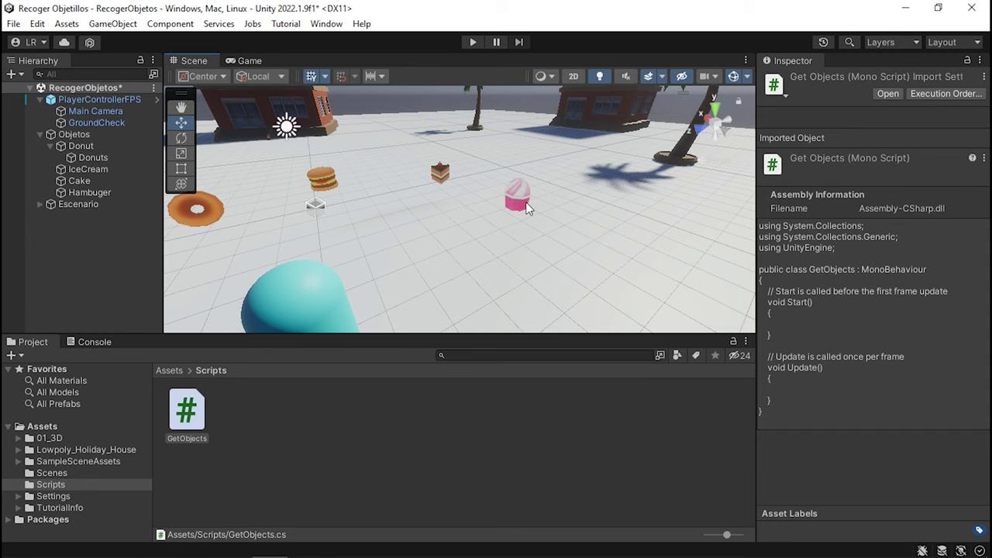
{"action": "left_click", "coordinate": [528, 202]}
{"action": "left_click", "coordinate": [436, 171]}
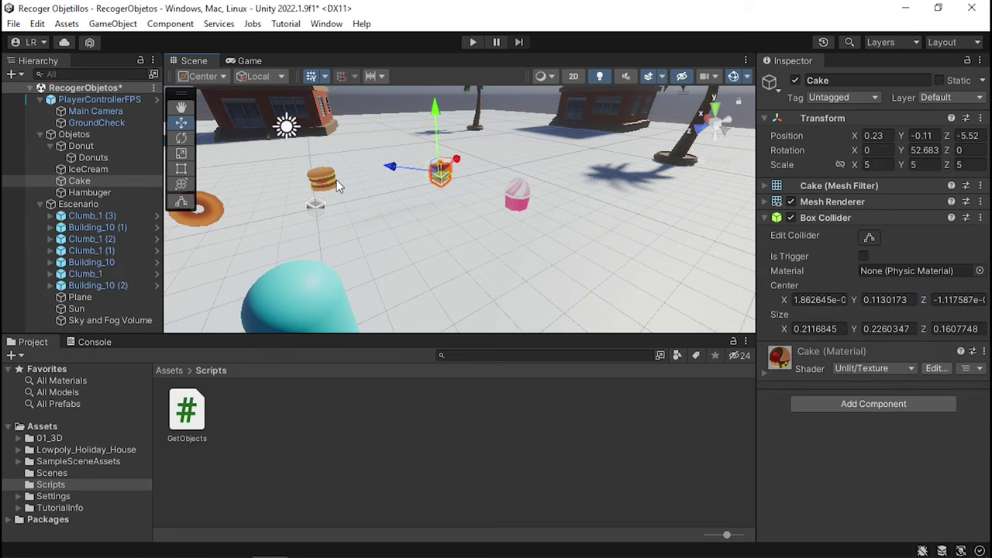
{"action": "left_click_drag", "start_coordinate": [336, 180], "coordinate": [526, 193], "text": "alt"}
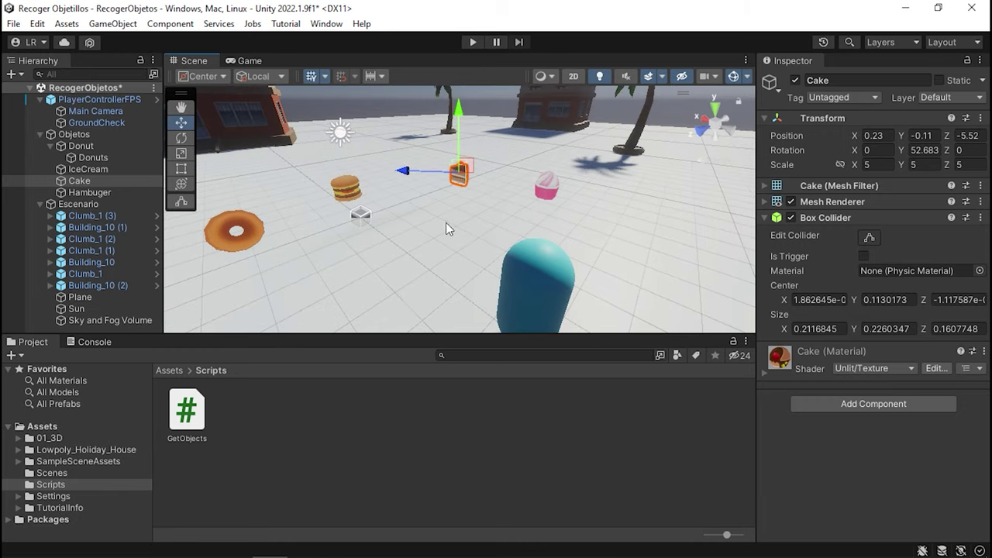
{"action": "left_click", "coordinate": [41, 134]}
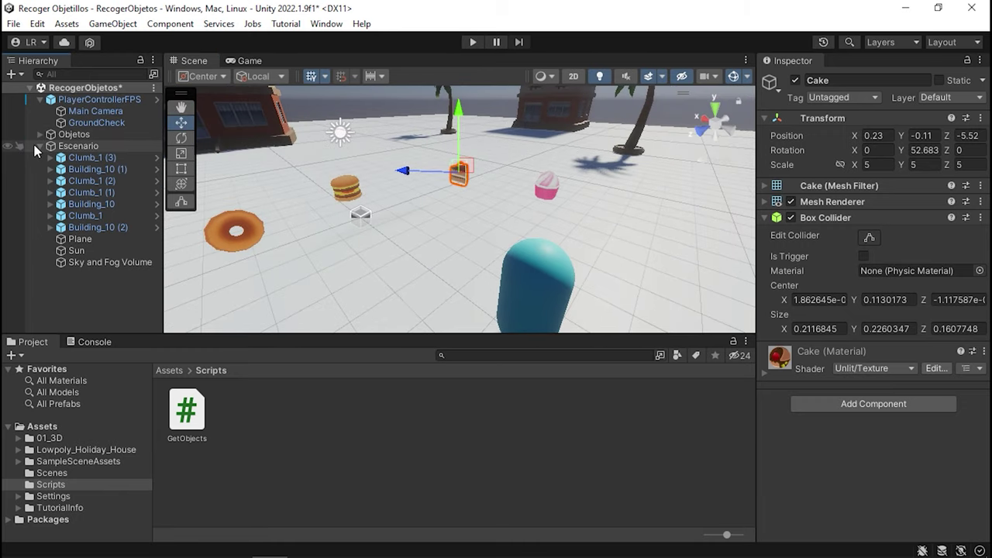
{"action": "left_click", "coordinate": [41, 146]}
{"action": "left_click_drag", "start_coordinate": [183, 409], "coordinate": [210, 398]}
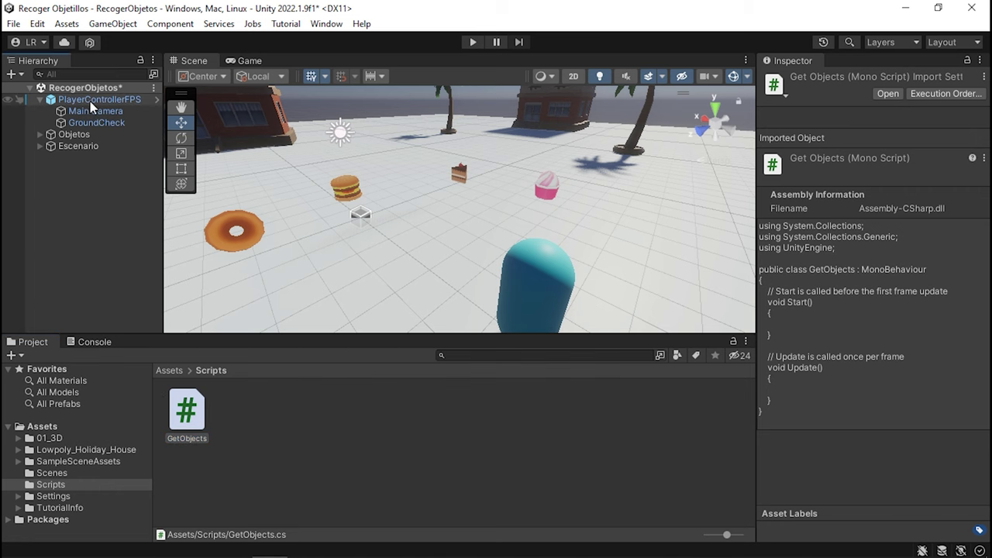
{"action": "left_click_drag", "start_coordinate": [210, 399], "coordinate": [90, 101]}
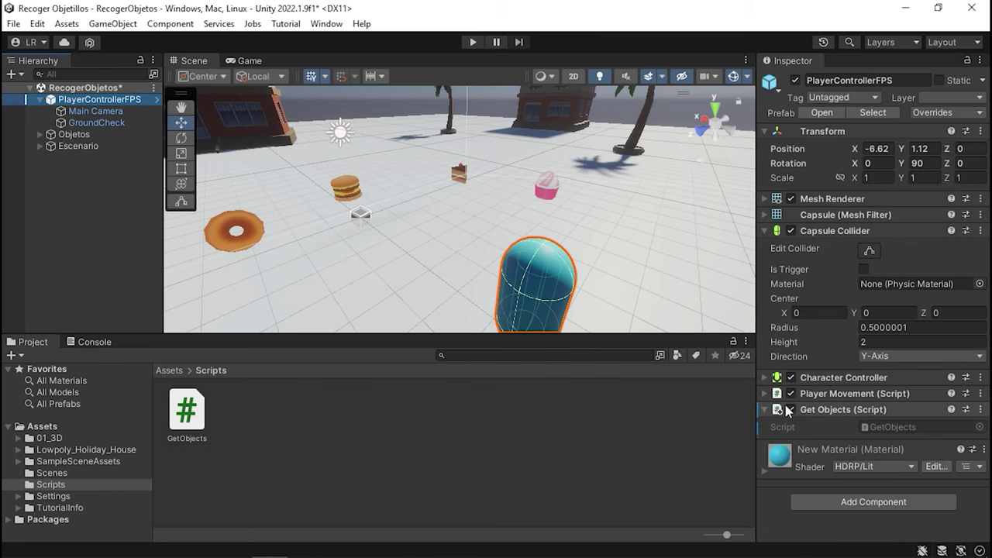
{"action": "double_click", "coordinate": [880, 428]}
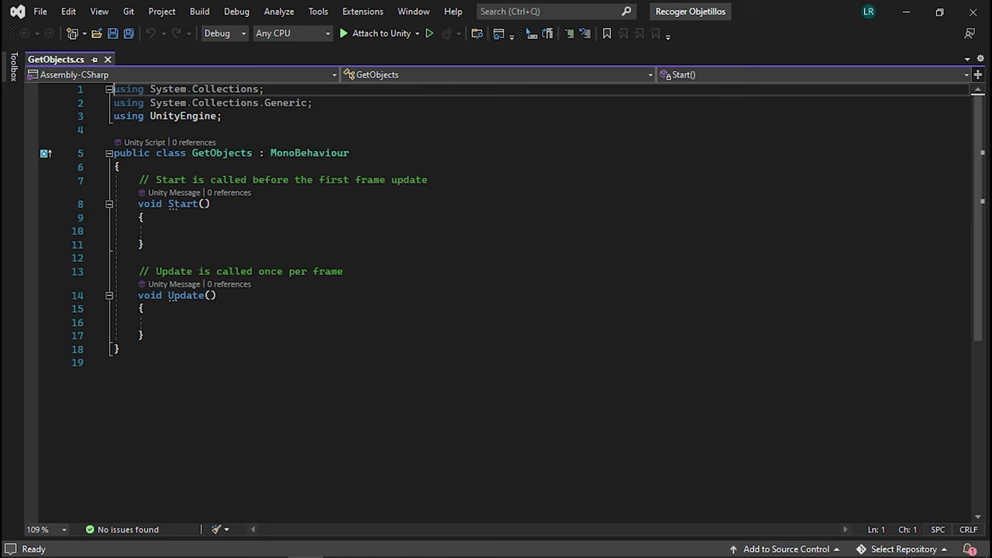
Delete the default Start and Update methods and insert OnTriggerEnter via the 'ontri' suggestion.
{"action": "left_click_drag", "start_coordinate": [134, 180], "coordinate": [155, 333]}
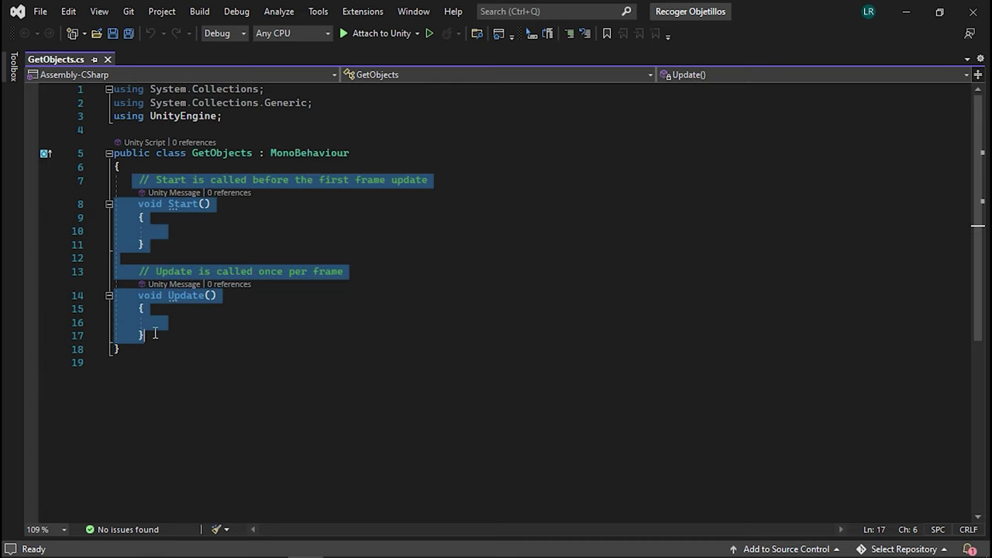
{"action": "key", "text": "BackSpace"}
{"action": "key", "text": "Return"}
{"action": "key", "text": "Return"}
{"action": "key", "text": "Return"}
{"action": "key", "text": "Return"}
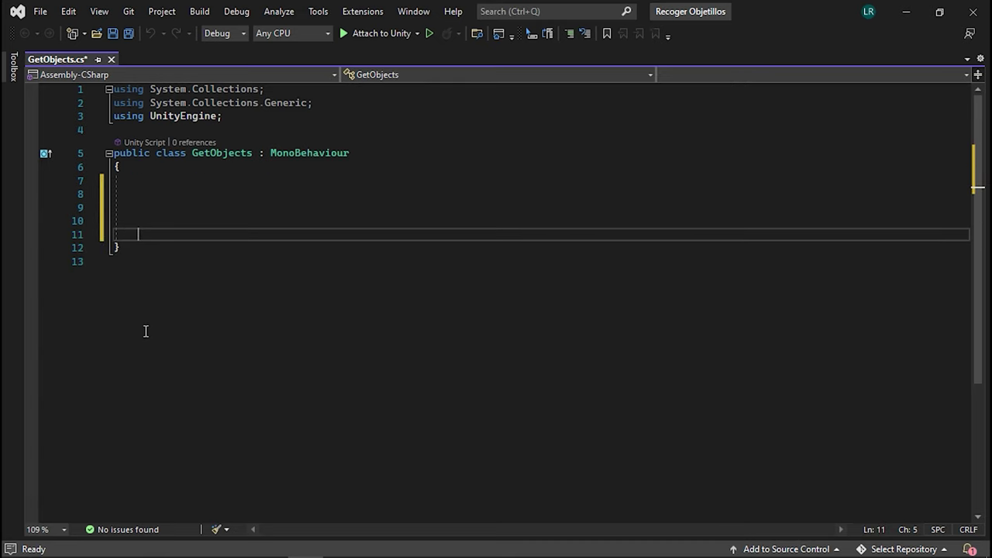
{"action": "left_click", "coordinate": [185, 207]}
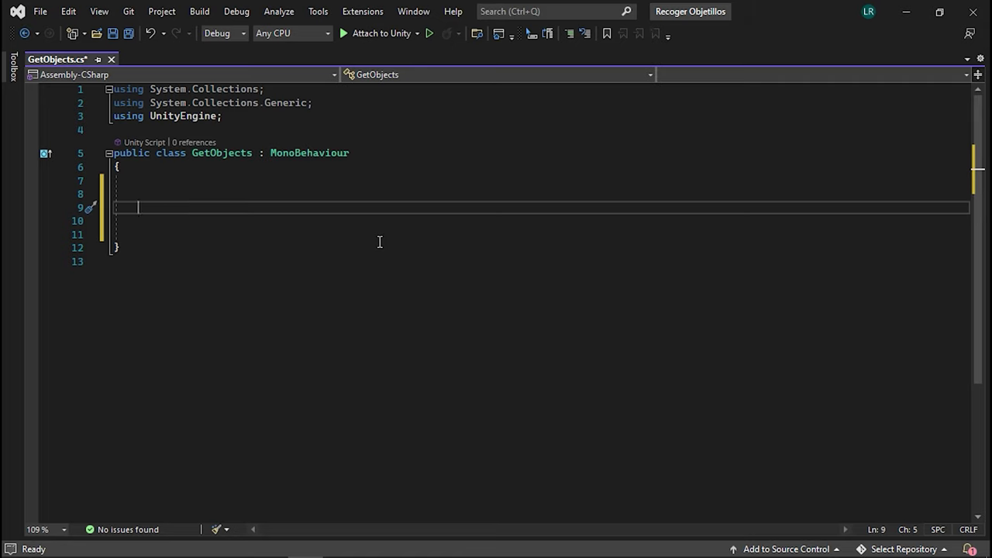
{"action": "type", "text": "on"}
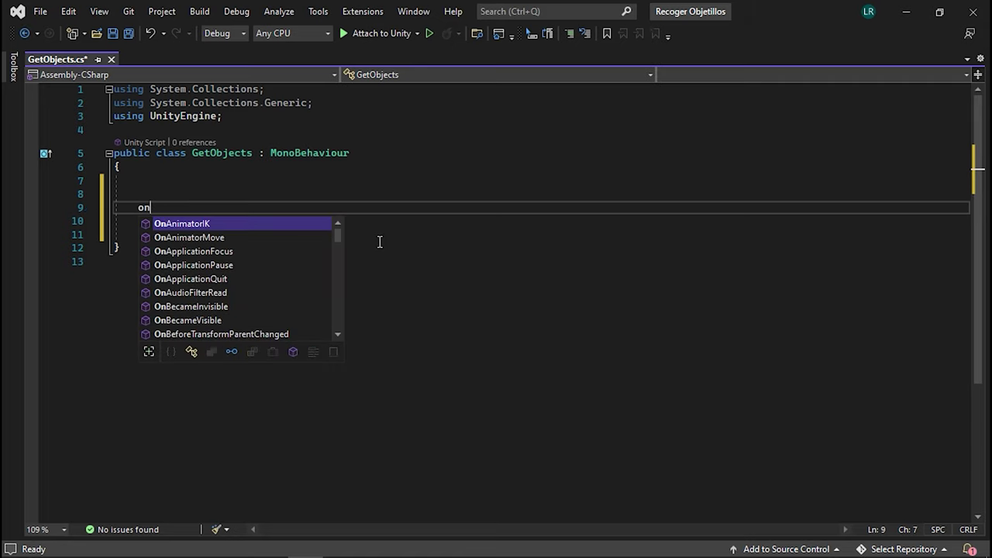
{"action": "type", "text": "tri"}
{"action": "key", "text": "Return"}
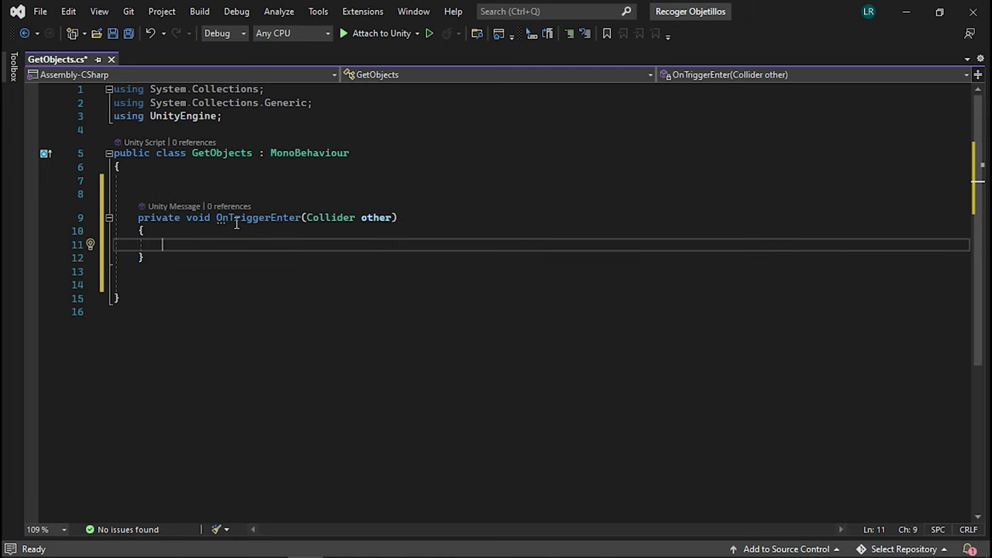
Review the new empty private OnTriggerEnter(Collider other) method and its name.
{"action": "left_click_drag", "start_coordinate": [138, 217], "coordinate": [155, 259]}
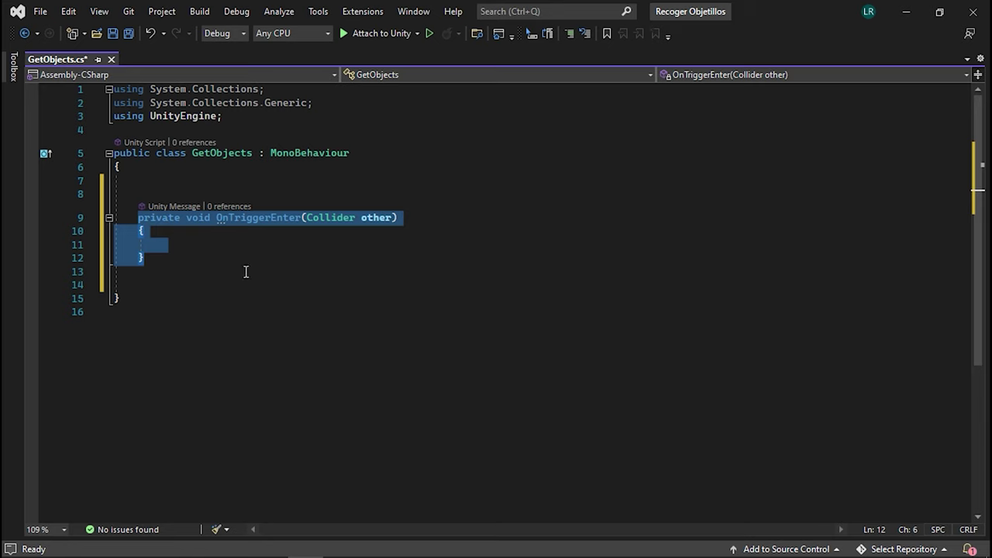
{"action": "left_click", "coordinate": [211, 245]}
{"action": "left_click", "coordinate": [254, 221]}
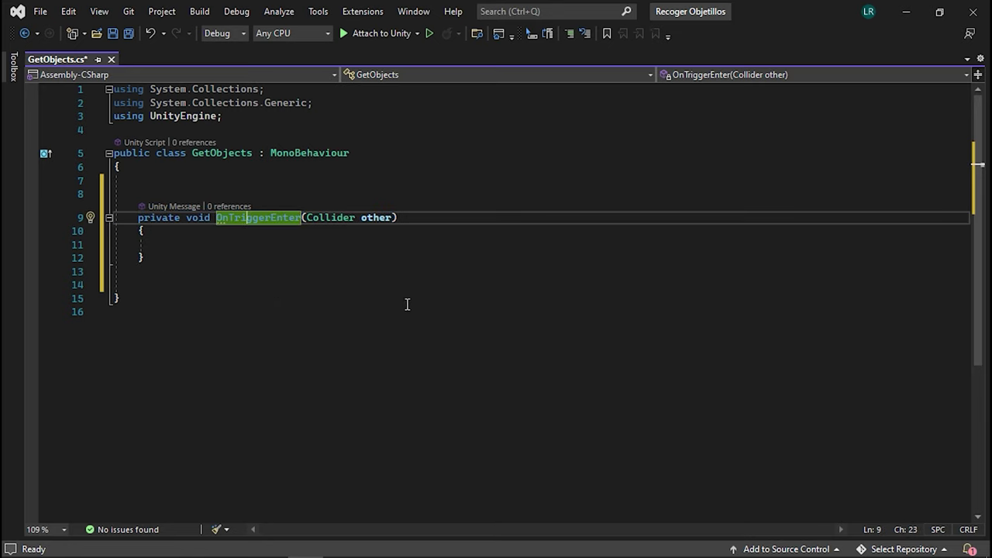
{"action": "left_click", "coordinate": [256, 245]}
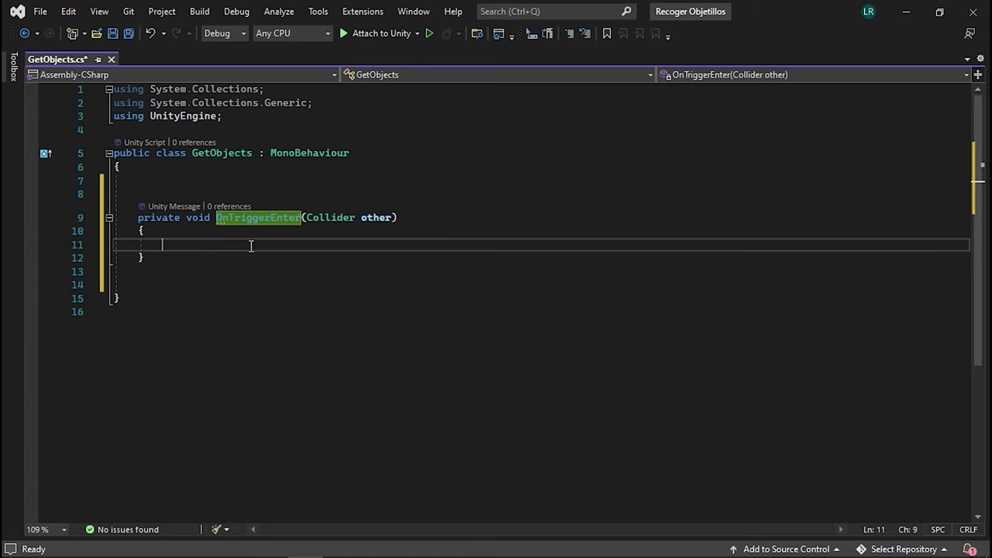
{"action": "left_click_drag", "start_coordinate": [127, 217], "coordinate": [199, 259]}
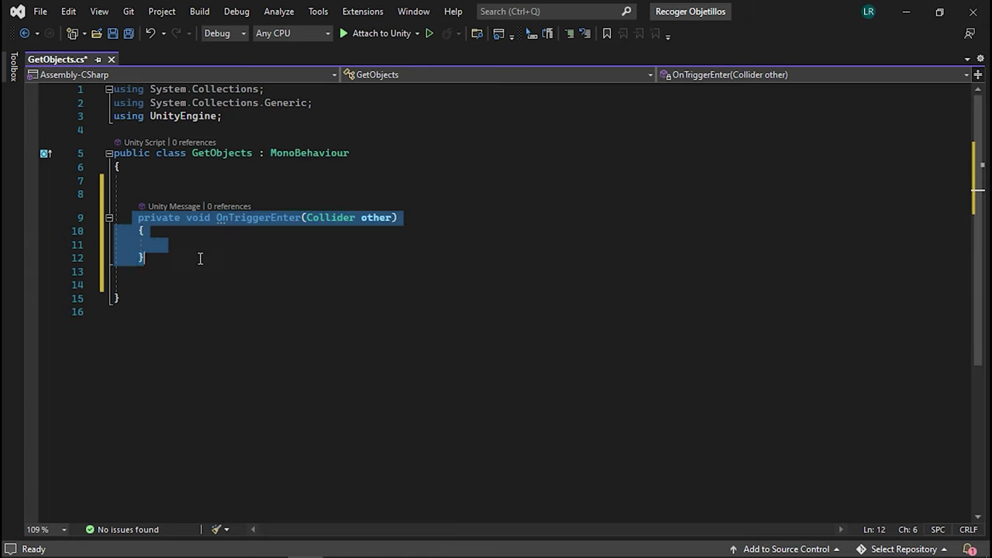
{"action": "left_click", "coordinate": [255, 245]}
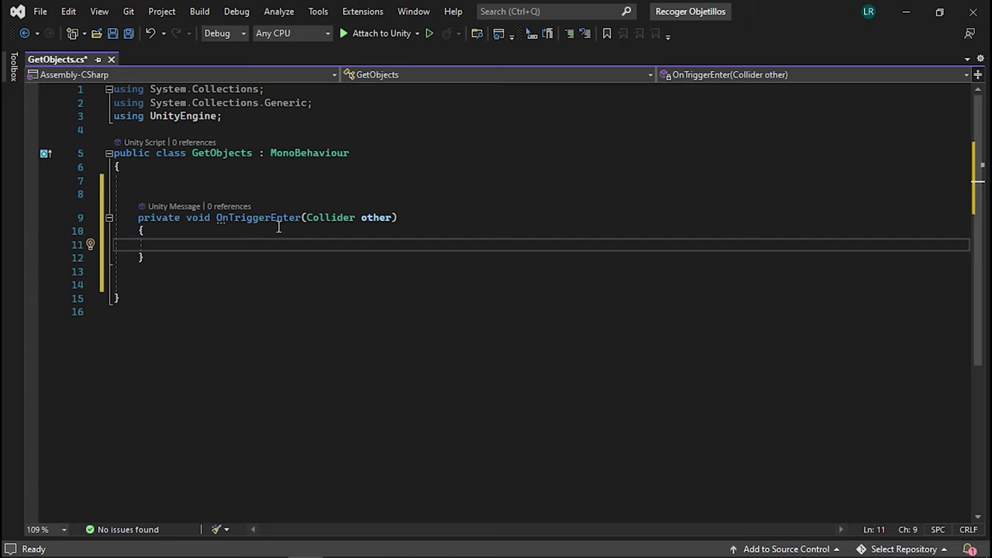
{"action": "mouse_move", "coordinate": [241, 212]}
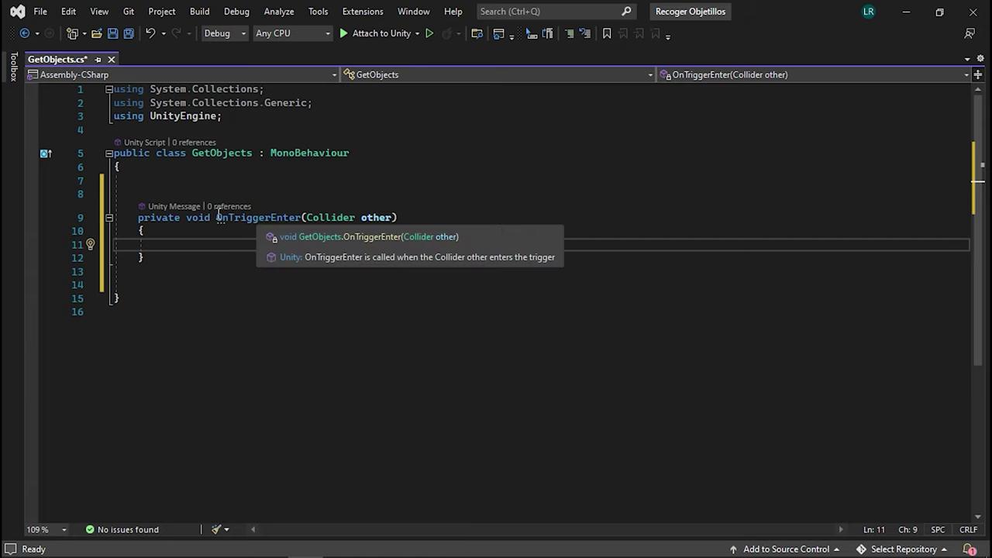
{"action": "left_click_drag", "start_coordinate": [217, 217], "coordinate": [304, 221]}
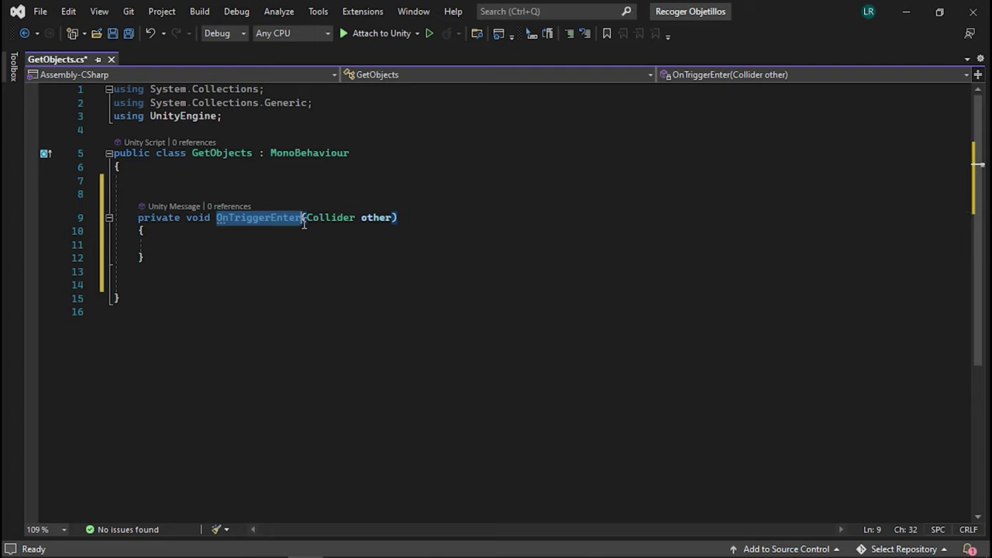
{"action": "left_click", "coordinate": [246, 217]}
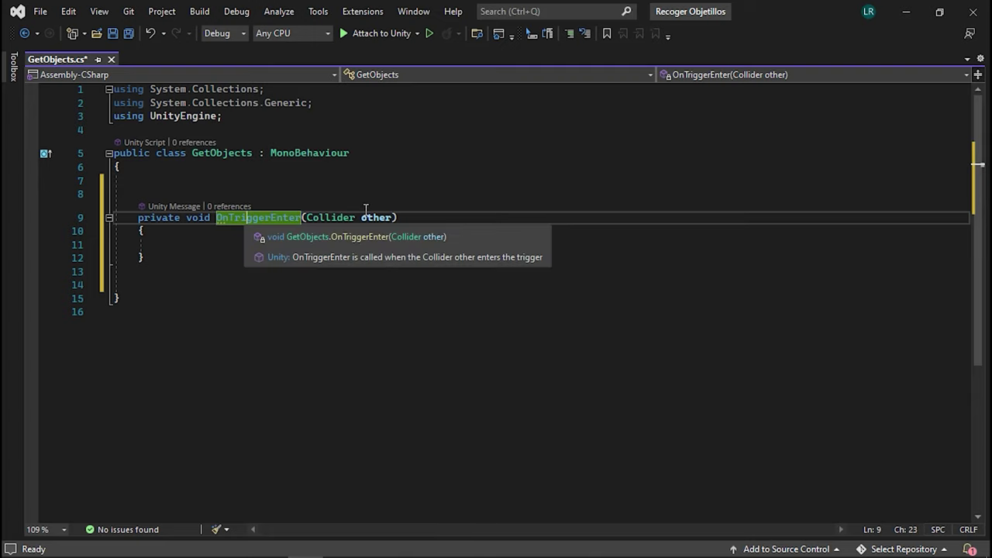
Back in Unity, frame the ice cream, then select Cake to check its Box Collider's Is Trigger is off.
{"action": "left_click", "coordinate": [904, 12]}
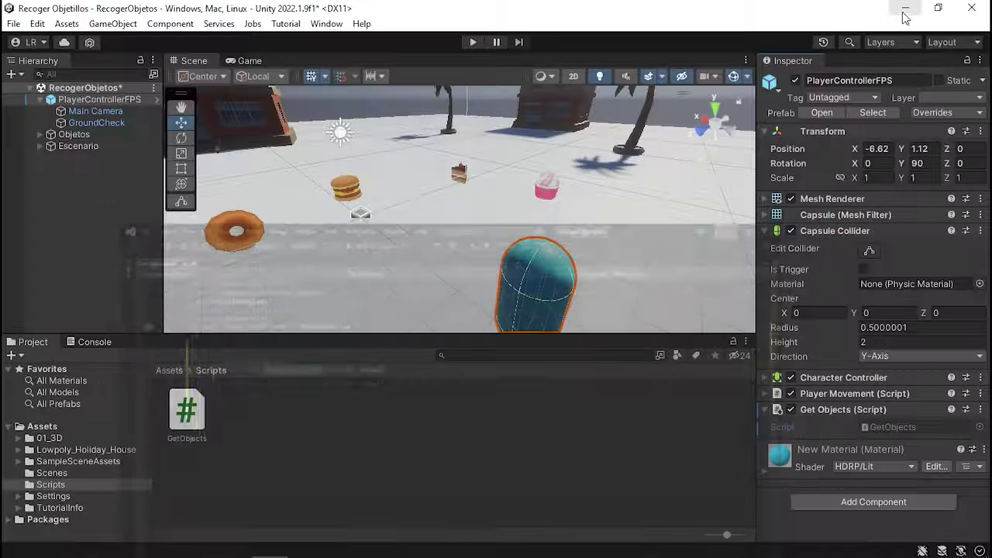
{"action": "left_click", "coordinate": [546, 185]}
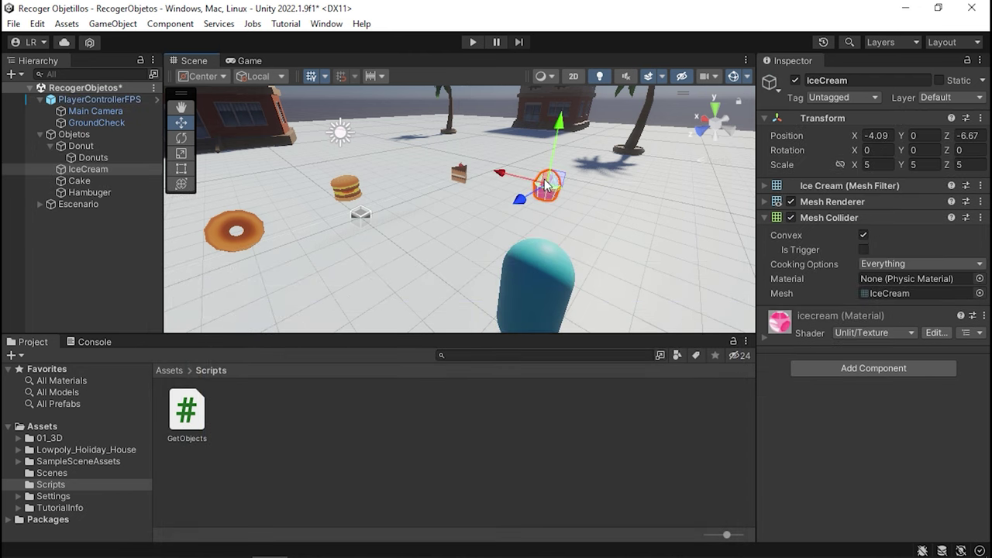
{"action": "key", "text": "f"}
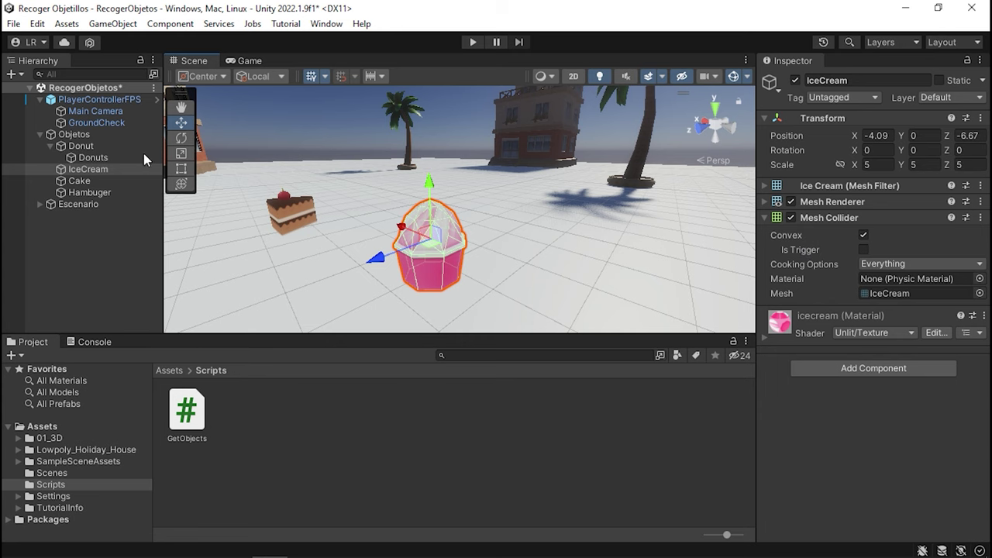
{"action": "left_click", "coordinate": [89, 179]}
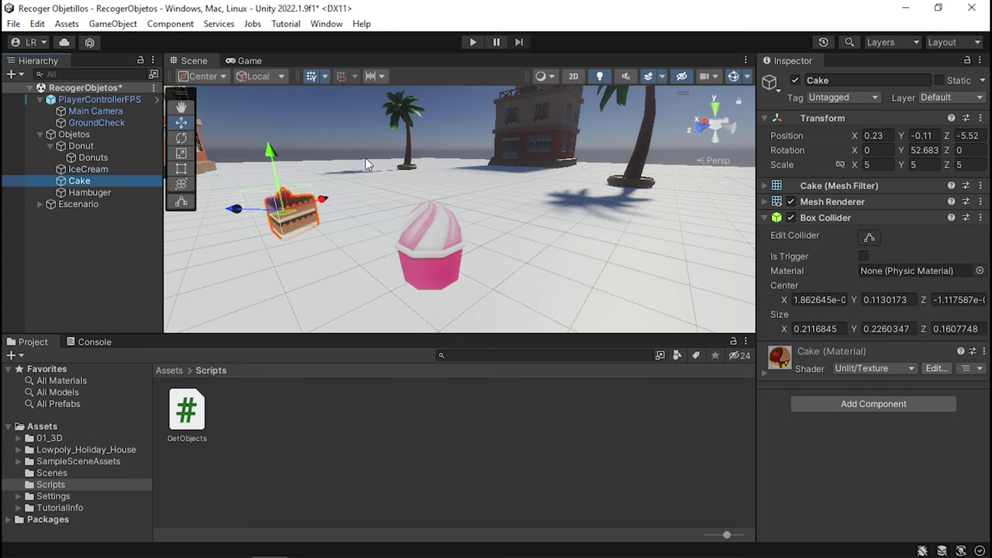
{"action": "right_click_drag", "start_coordinate": [365, 157], "coordinate": [367, 180]}
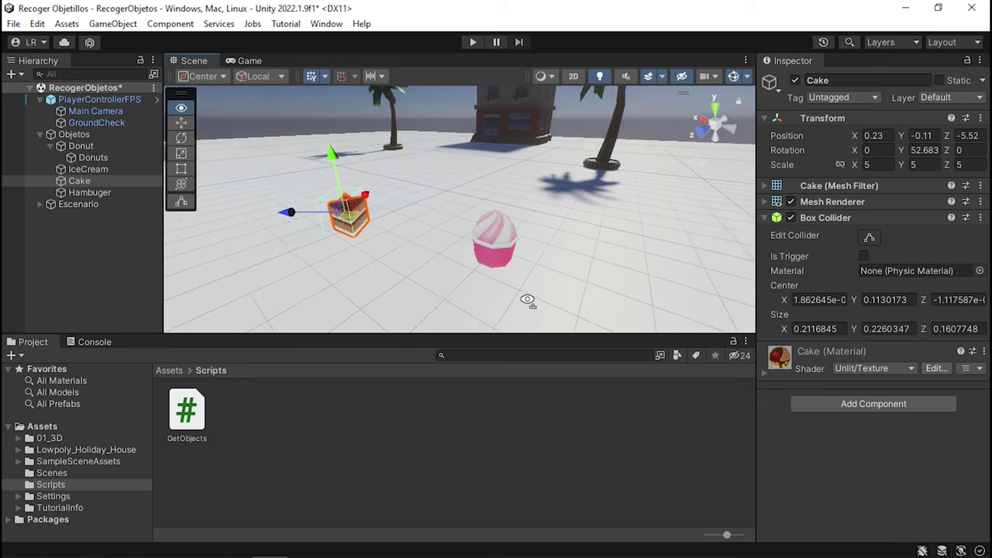
{"action": "scroll", "coordinate": [524, 300], "scroll_direction": "up", "scroll_amount": 3}
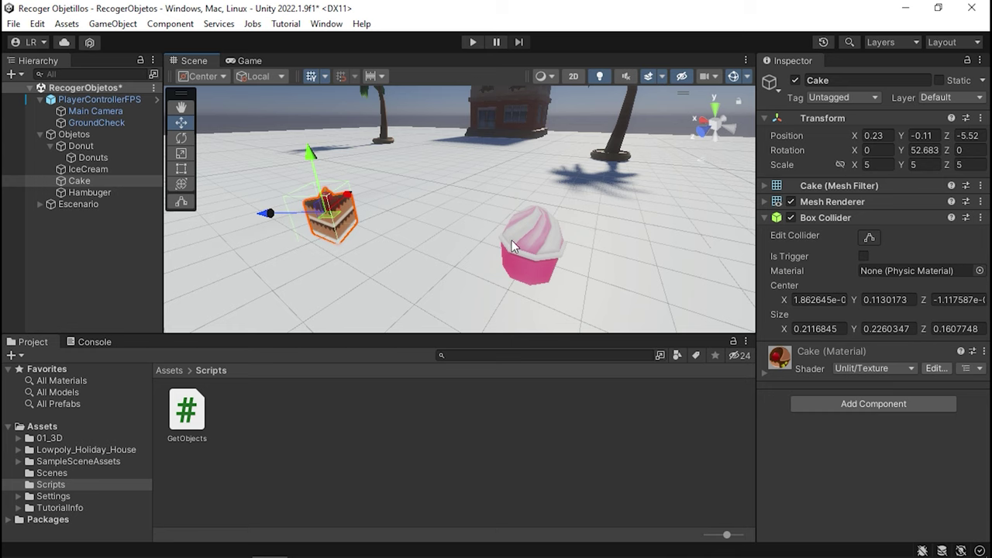
{"action": "right_click_drag", "start_coordinate": [510, 228], "coordinate": [556, 185]}
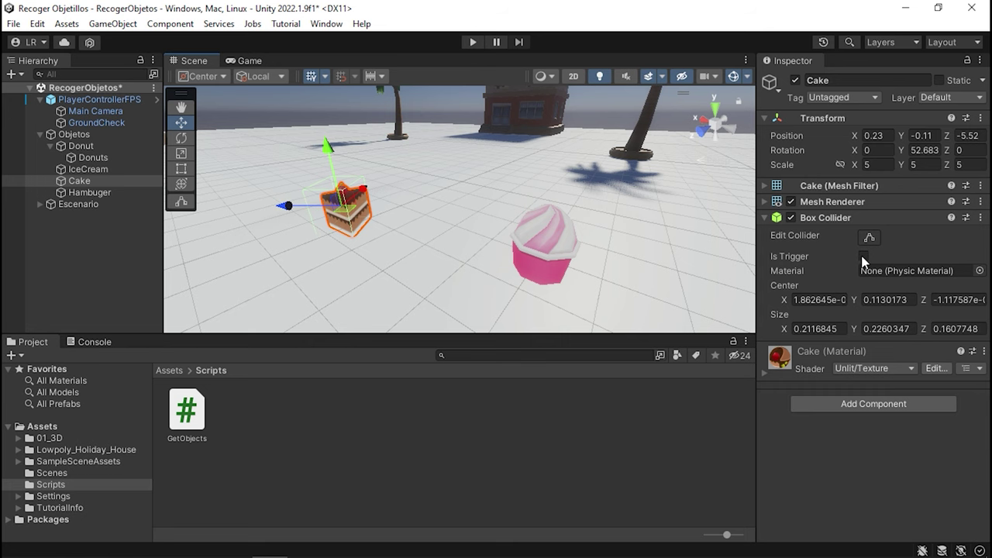
Select the Donuts pickup and tick Is Trigger on its Box Collider.
{"action": "left_click", "coordinate": [513, 236]}
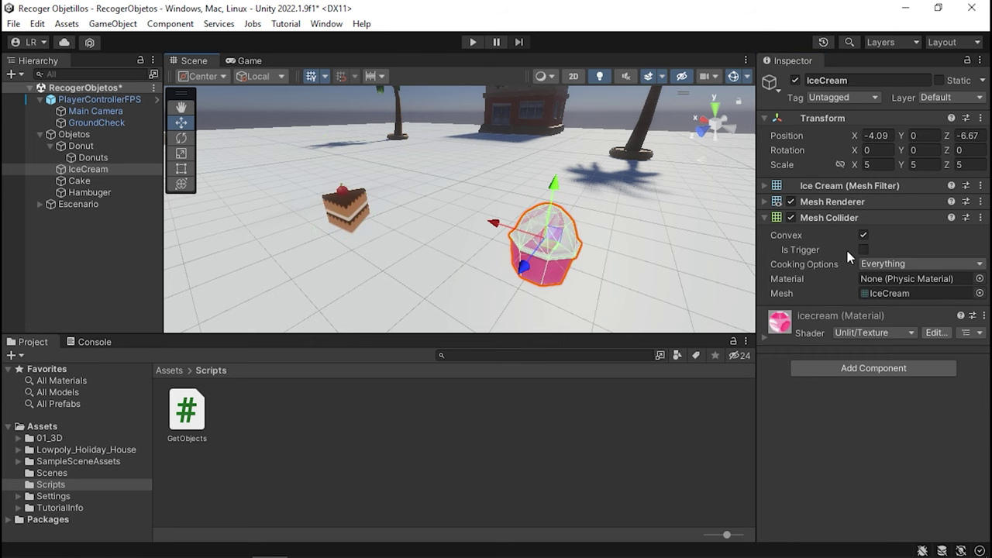
{"action": "left_click_drag", "start_coordinate": [416, 166], "coordinate": [404, 202], "text": "alt"}
{"action": "left_click", "coordinate": [404, 201]}
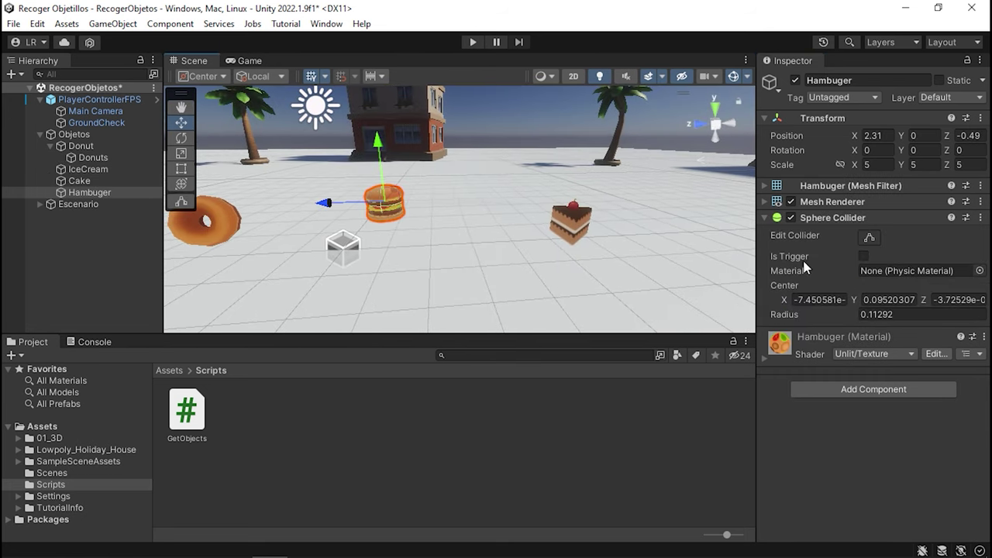
{"action": "left_click", "coordinate": [204, 221]}
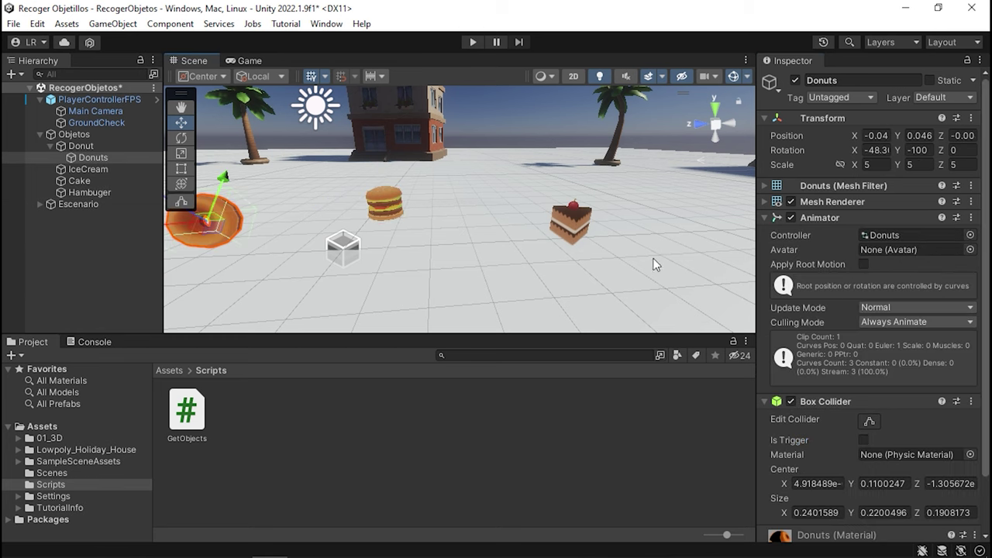
{"action": "left_click", "coordinate": [863, 439]}
{"action": "left_click", "coordinate": [766, 221]}
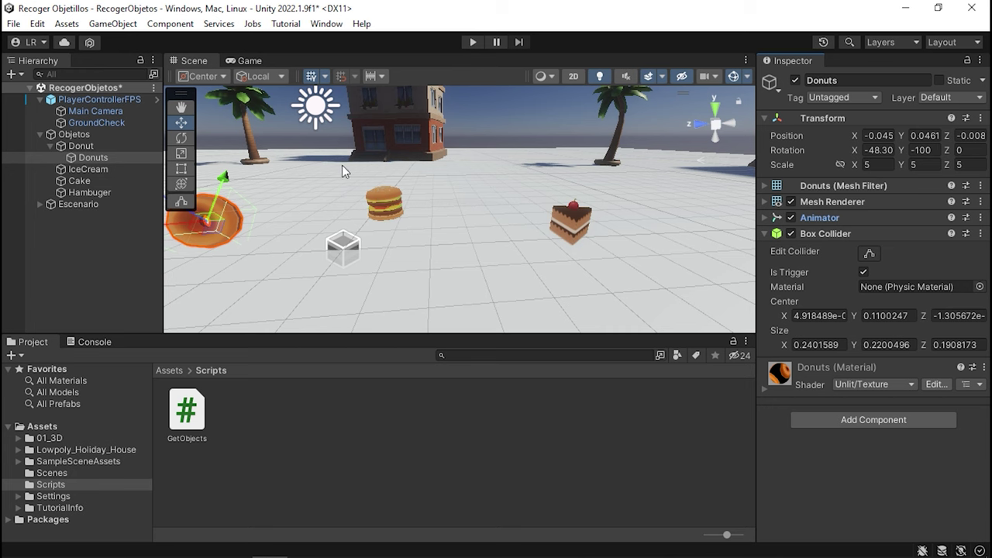
Select the IceCream pickup, then return to the GetObjects script in Visual Studio.
{"action": "left_click", "coordinate": [109, 100]}
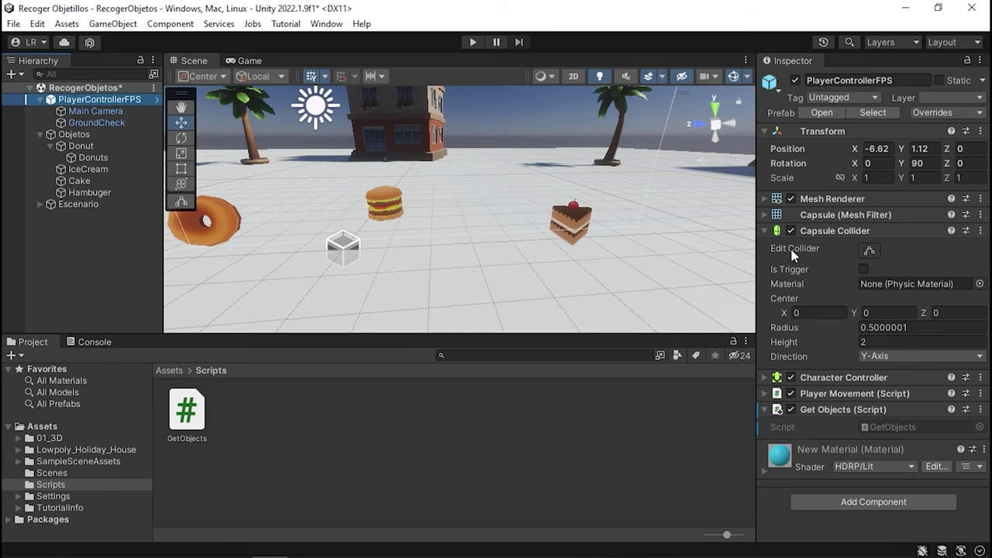
{"action": "left_click_drag", "start_coordinate": [488, 209], "coordinate": [345, 184], "text": "alt"}
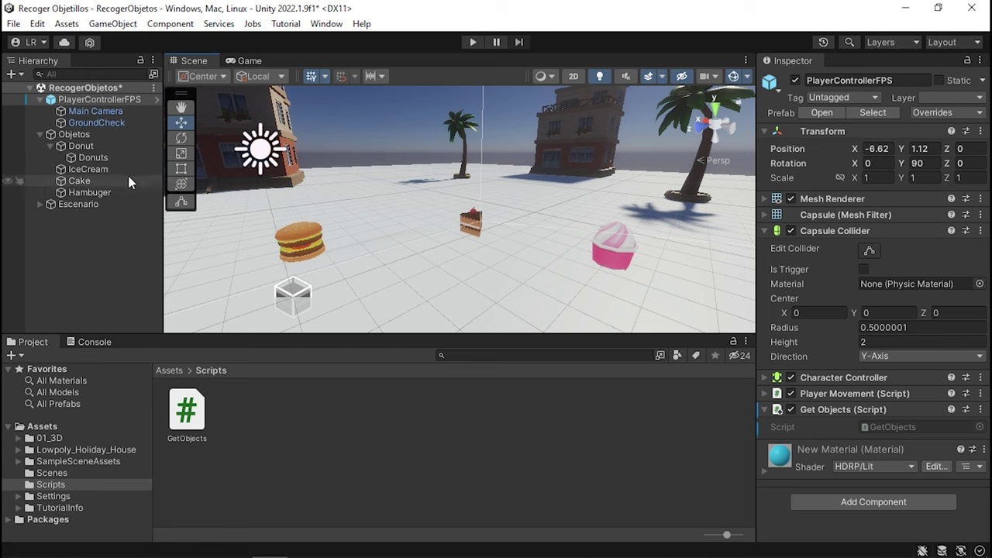
{"action": "left_click", "coordinate": [88, 168]}
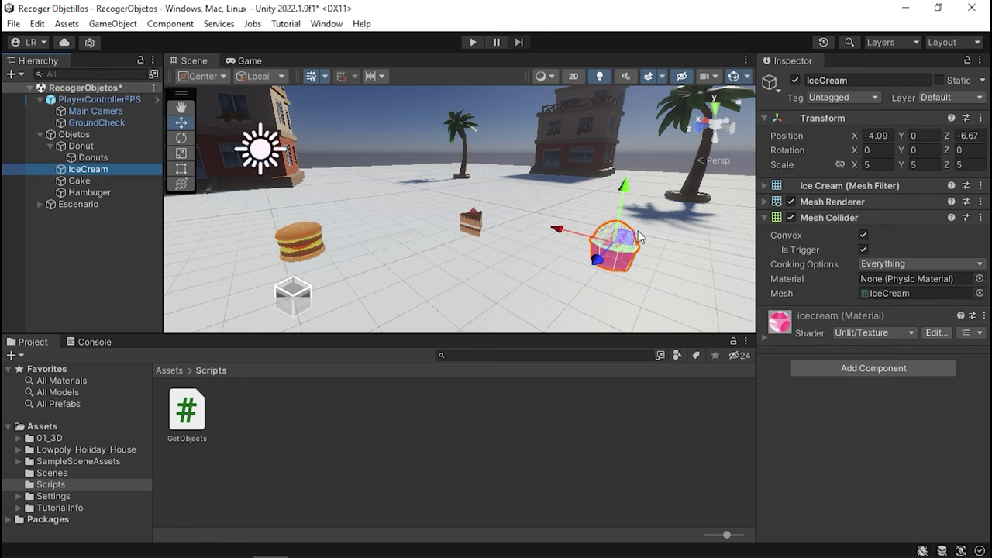
{"action": "left_click", "coordinate": [905, 10]}
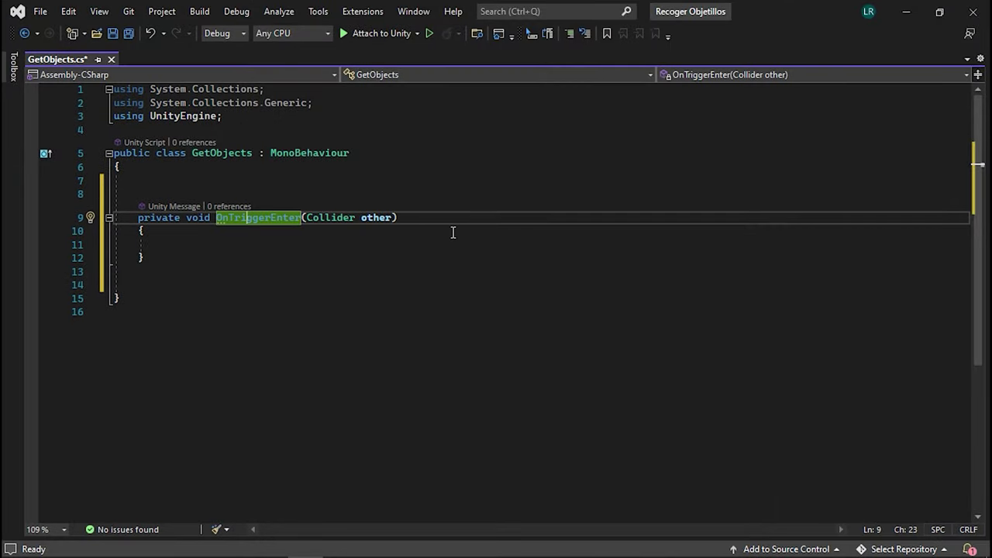
Add if (other.CompareTag("IceCream")) { } inside OnTriggerEnter and save the script.
{"action": "left_click", "coordinate": [453, 231]}
{"action": "left_click", "coordinate": [231, 243]}
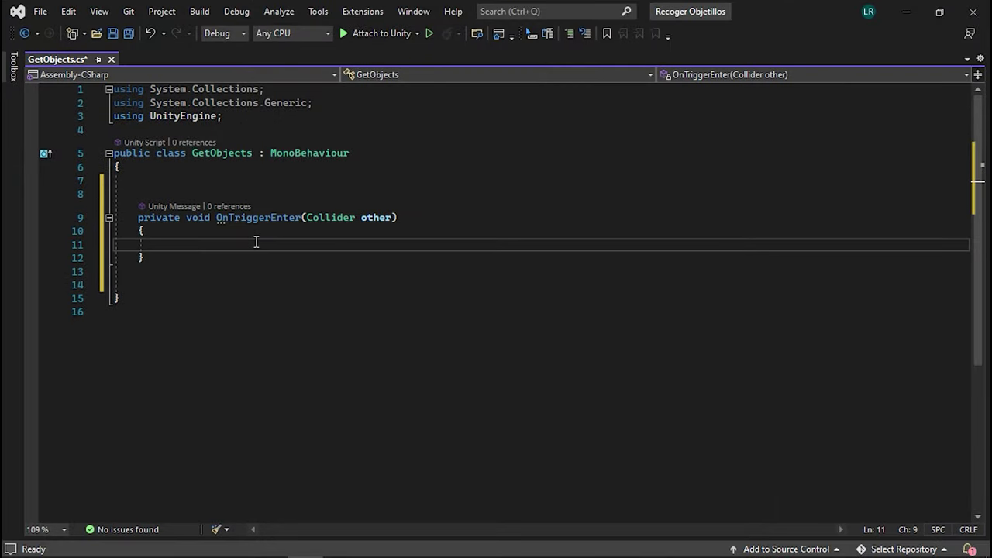
{"action": "type", "text": "if"}
{"action": "key", "text": "Tab"}
{"action": "key", "text": "Tab"}
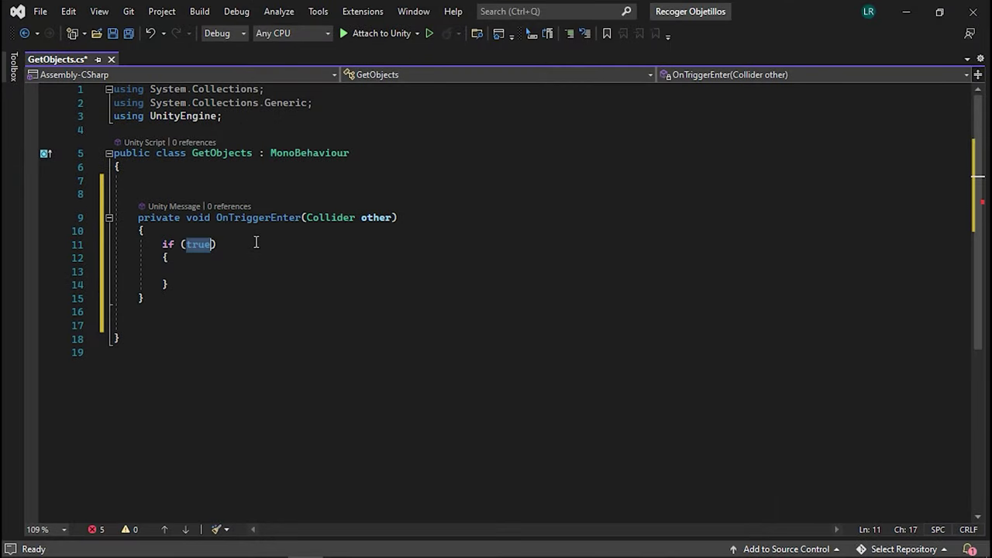
{"action": "type", "text": "other"}
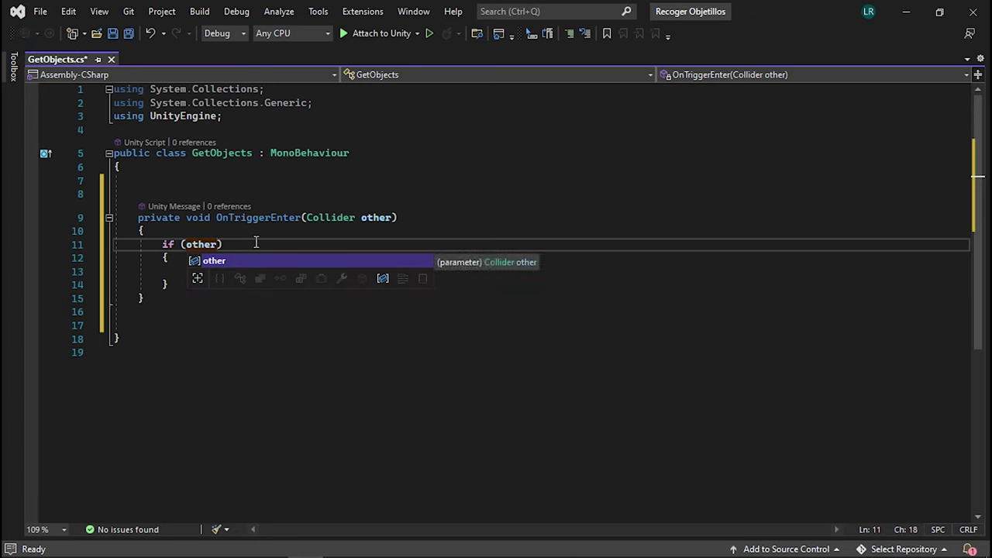
{"action": "type", "text": ".comp"}
{"action": "key", "text": "Tab"}
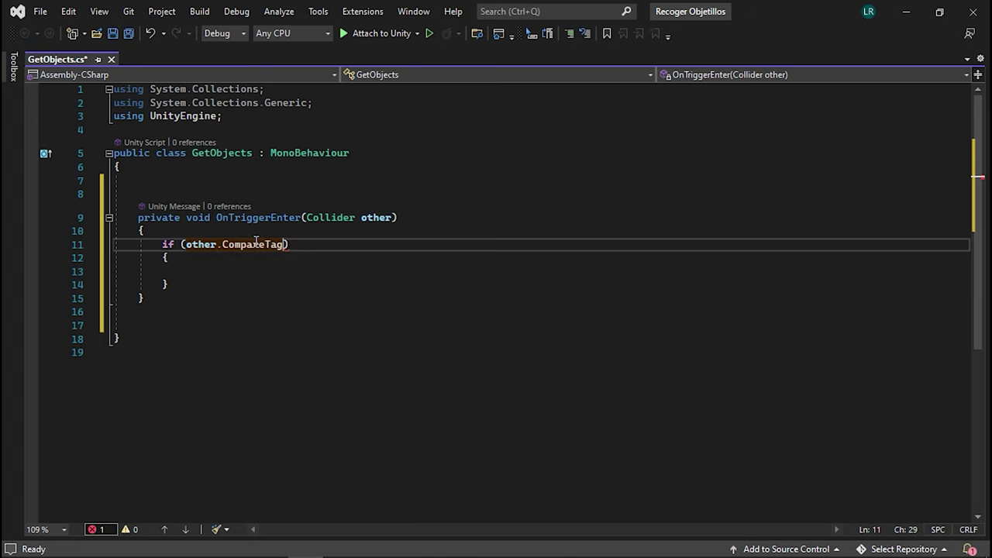
{"action": "type", "text": "()"}
{"action": "type", "text": "\""}
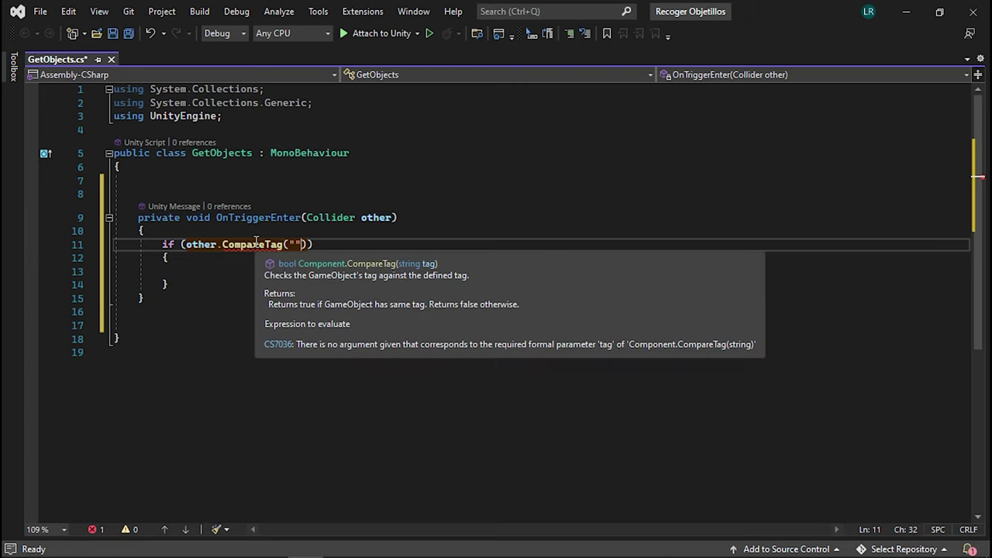
{"action": "type", "text": "IceCr"}
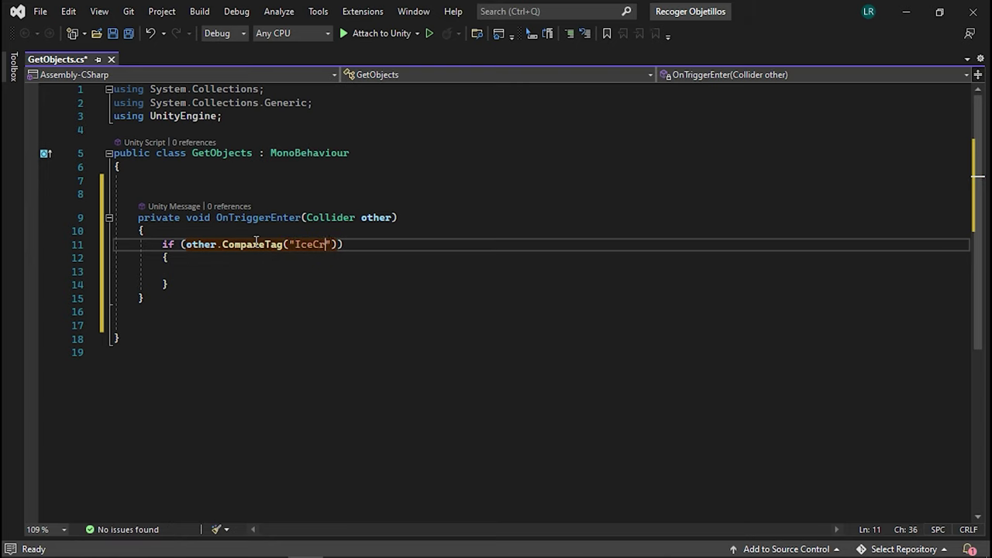
{"action": "type", "text": "eam"}
{"action": "left_click", "coordinate": [179, 272]}
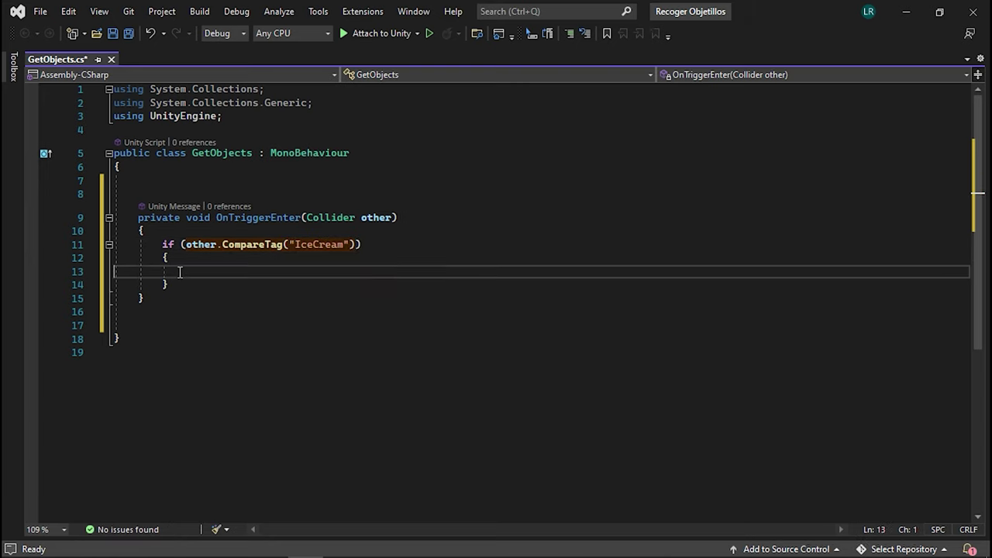
{"action": "key", "text": "ctrl+s"}
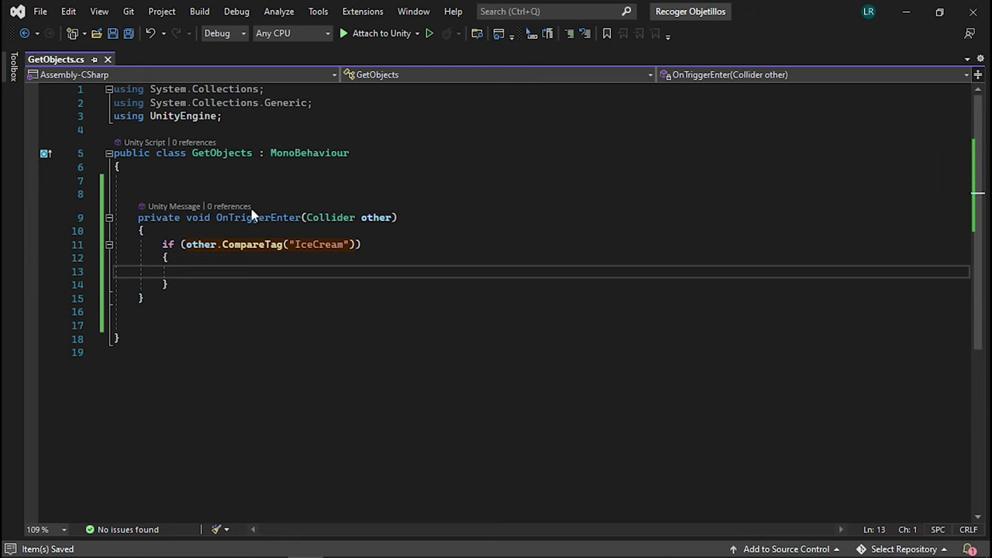
Highlight the OnTriggerEnter name and each part of the IceCream tag check to review it.
{"action": "left_click_drag", "start_coordinate": [216, 217], "coordinate": [279, 219]}
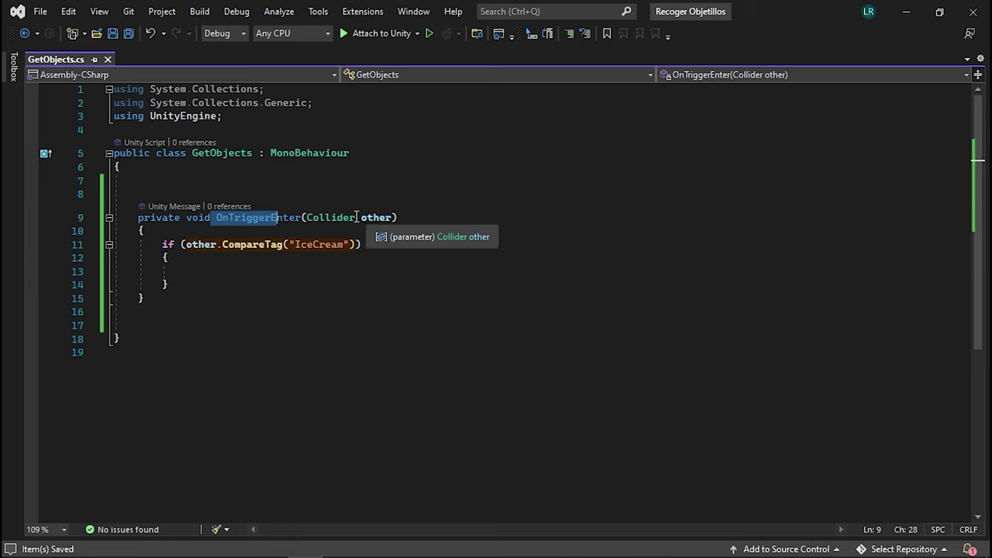
{"action": "left_click_drag", "start_coordinate": [162, 244], "coordinate": [181, 244]}
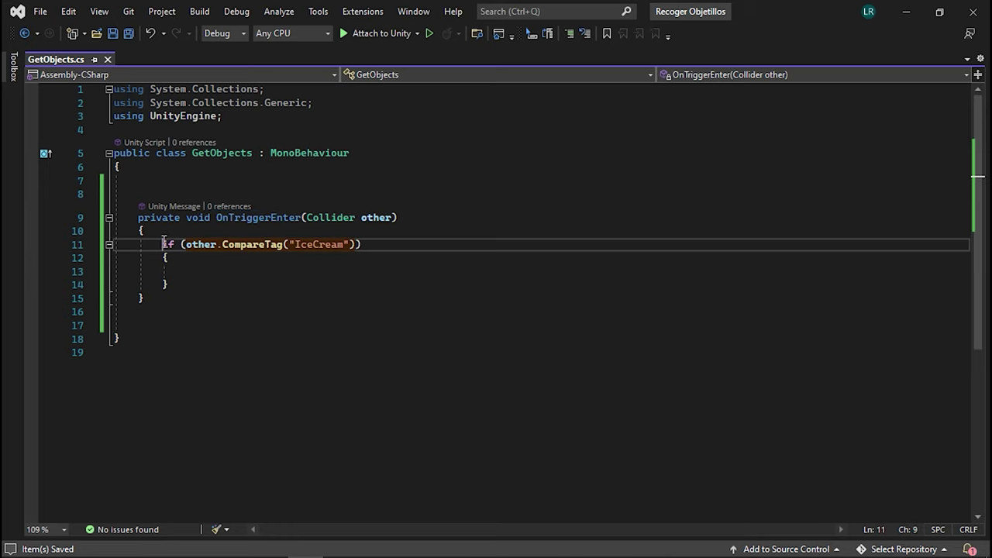
{"action": "double_click", "coordinate": [203, 246]}
{"action": "double_click", "coordinate": [246, 247]}
{"action": "double_click", "coordinate": [325, 245]}
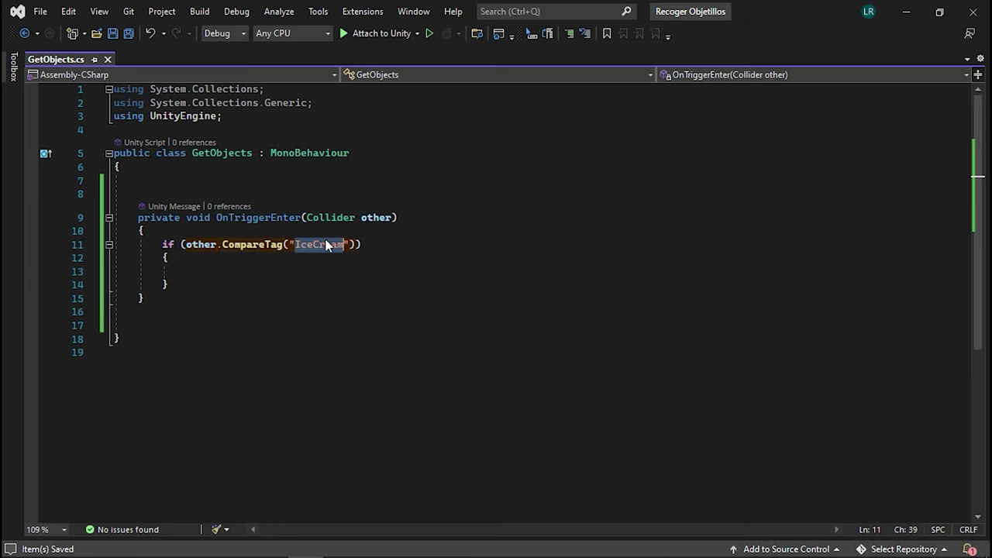
{"action": "left_click", "coordinate": [253, 270]}
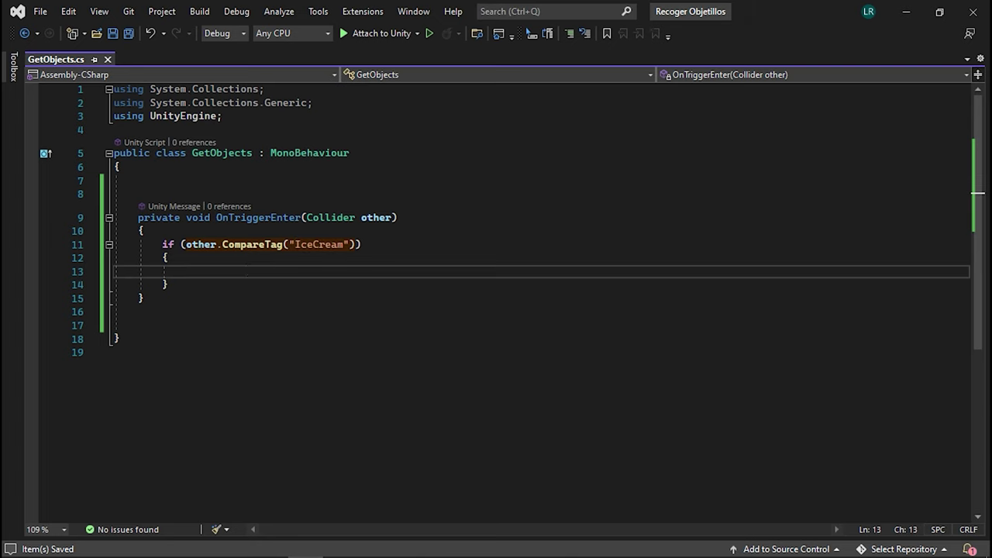
Back in Unity, choose Add Tag... from the IceCream object's Tag dropdown.
{"action": "left_click", "coordinate": [906, 16]}
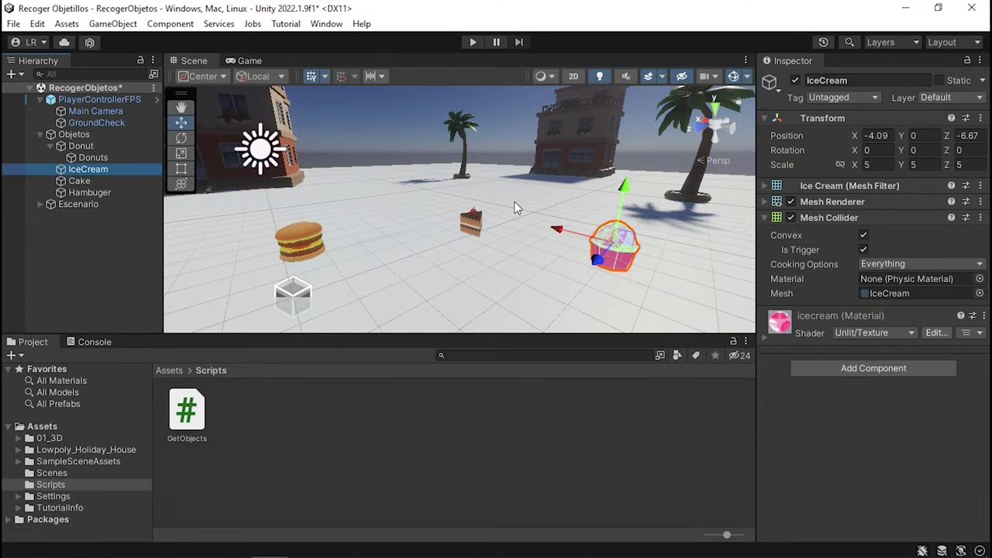
{"action": "middle_click_drag", "start_coordinate": [514, 202], "coordinate": [460, 190]}
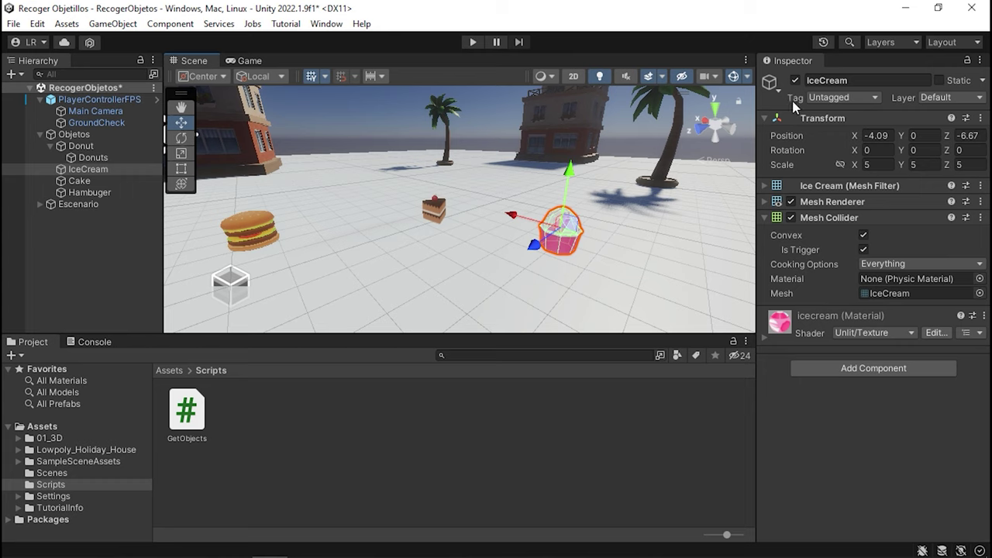
{"action": "left_click", "coordinate": [847, 99]}
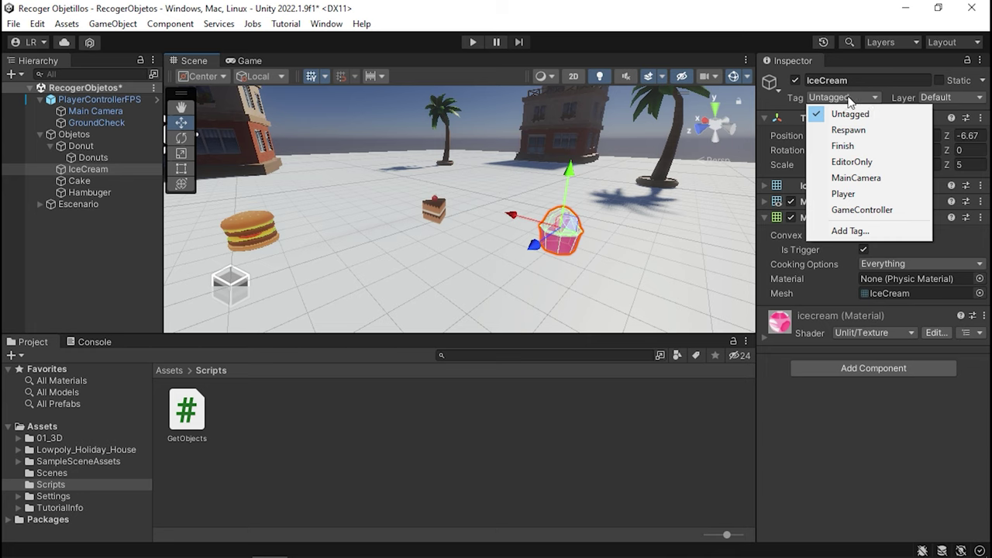
{"action": "left_click", "coordinate": [841, 232]}
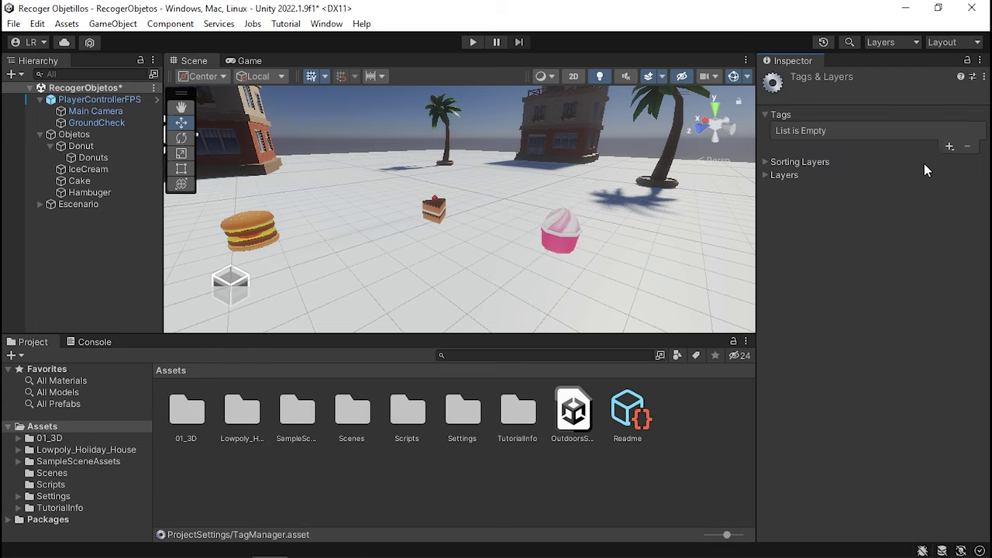
Add the IceCream and Cake tags to the Tags list.
{"action": "left_click", "coordinate": [949, 146]}
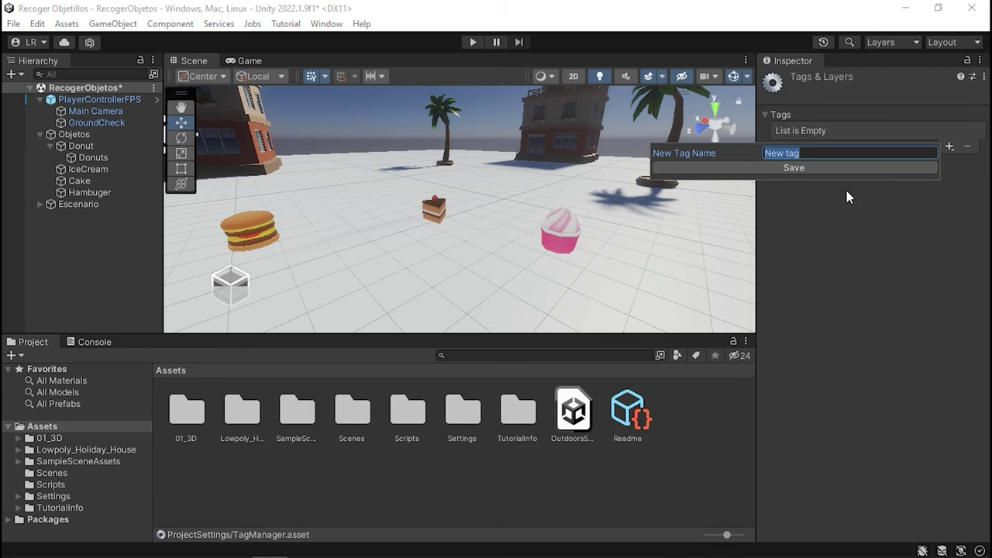
{"action": "type", "text": "Ice"}
{"action": "type", "text": "Cre"}
{"action": "type", "text": "am"}
{"action": "key", "text": "Return"}
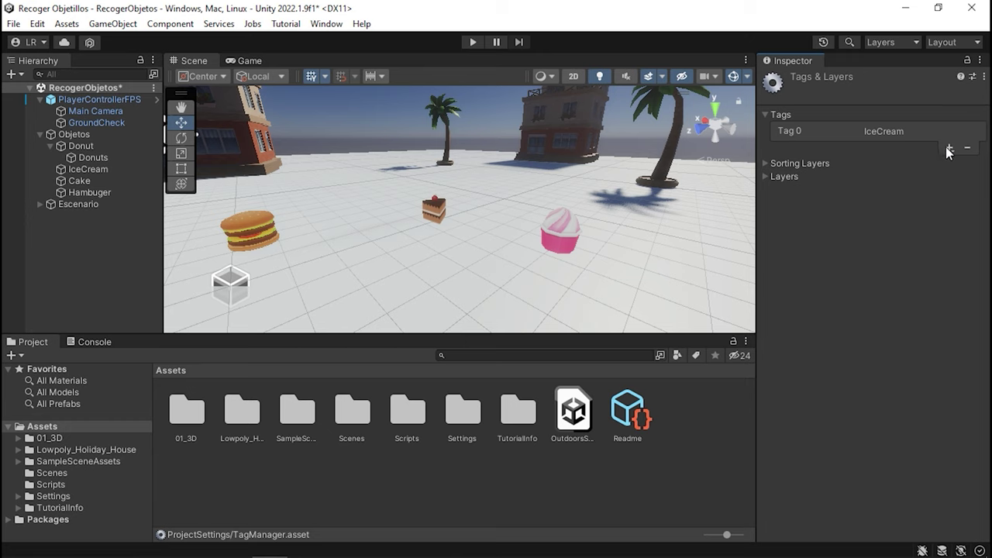
{"action": "left_click", "coordinate": [947, 147]}
{"action": "type", "text": "Cake"}
{"action": "key", "text": "Return"}
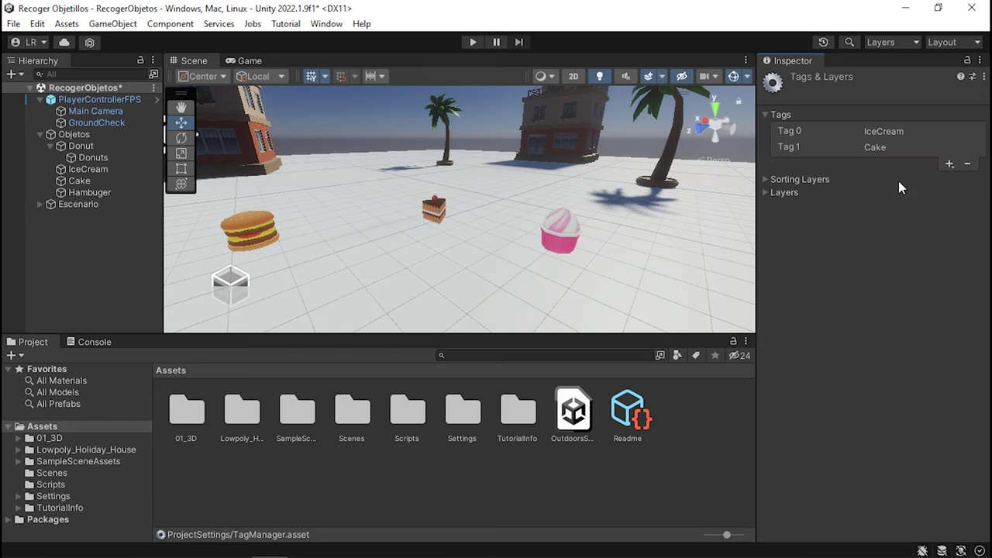
Add the Hamburguer and Donut tags to the Tags list.
{"action": "left_click", "coordinate": [947, 164]}
{"action": "type", "text": "Hamb"}
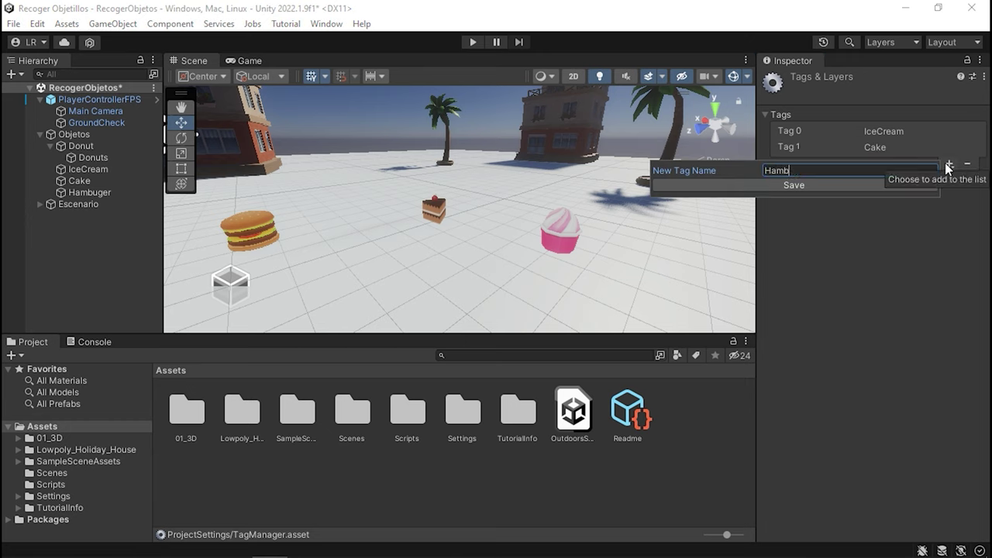
{"action": "type", "text": "urguer"}
{"action": "key", "text": "Return"}
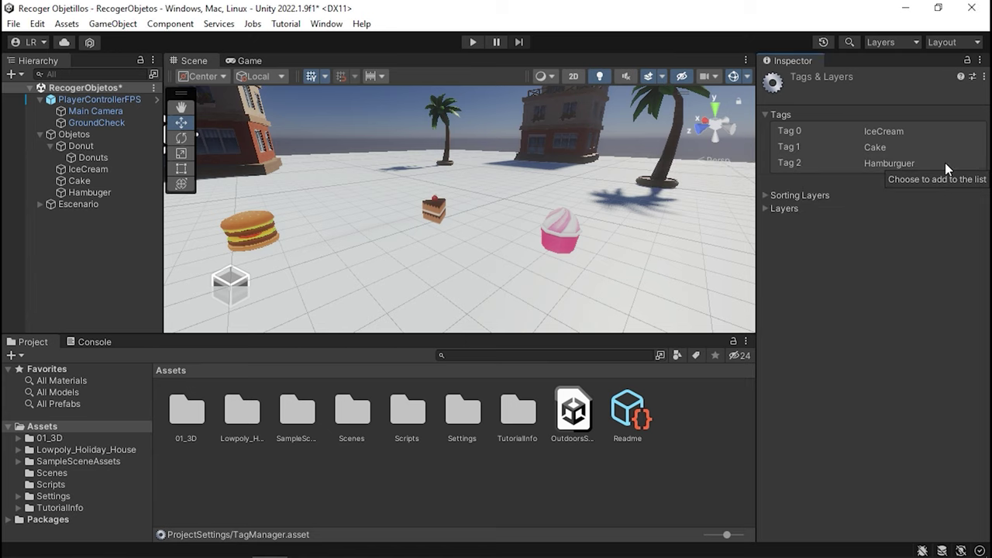
{"action": "left_click", "coordinate": [946, 180]}
{"action": "type", "text": "Do"}
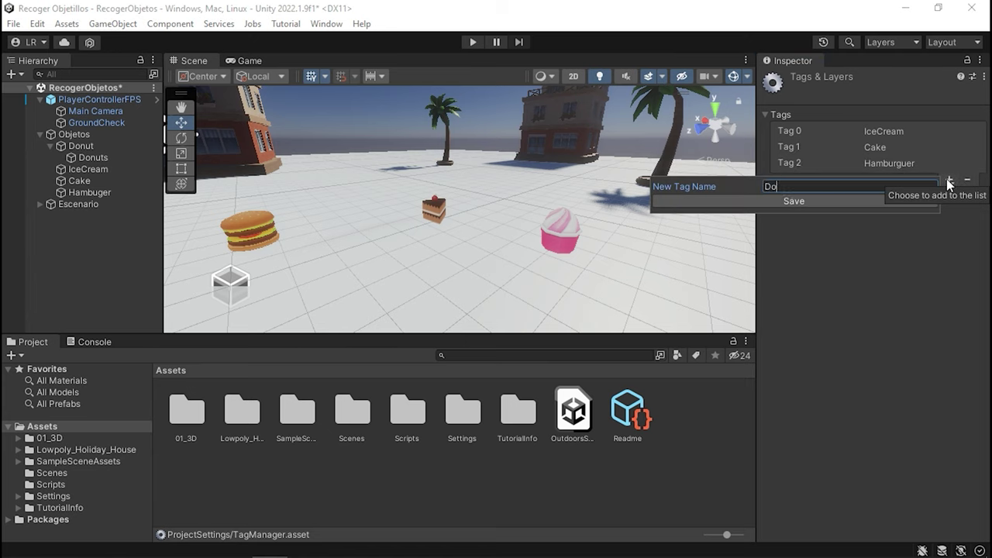
{"action": "type", "text": "nut"}
{"action": "key", "text": "Return"}
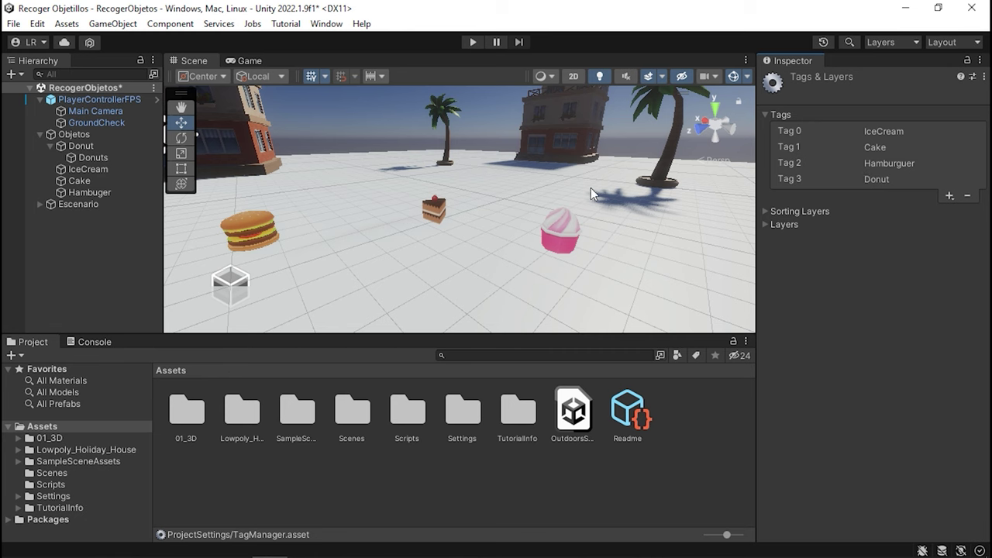
{"action": "right_click_drag", "start_coordinate": [591, 188], "coordinate": [495, 192]}
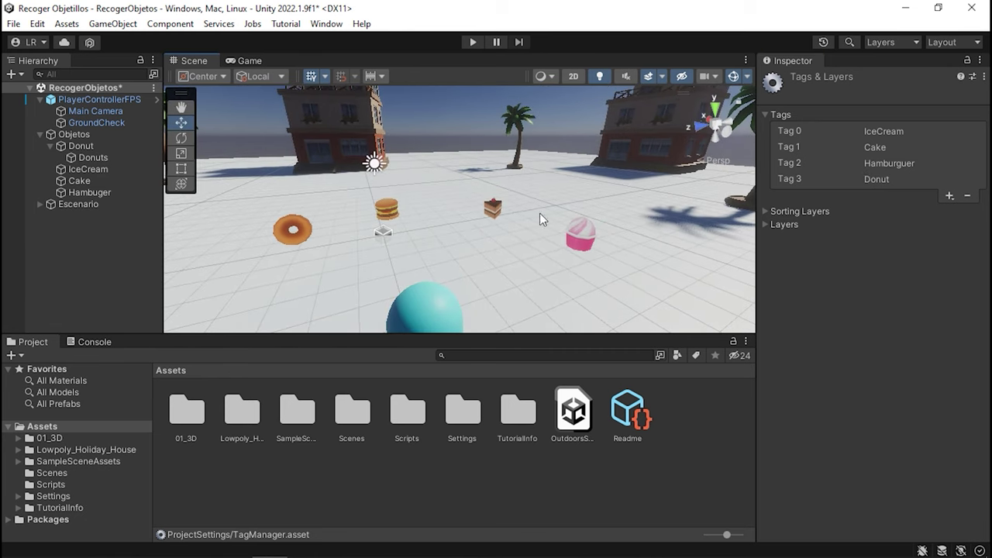
{"action": "right_click_drag", "start_coordinate": [435, 132], "coordinate": [552, 212]}
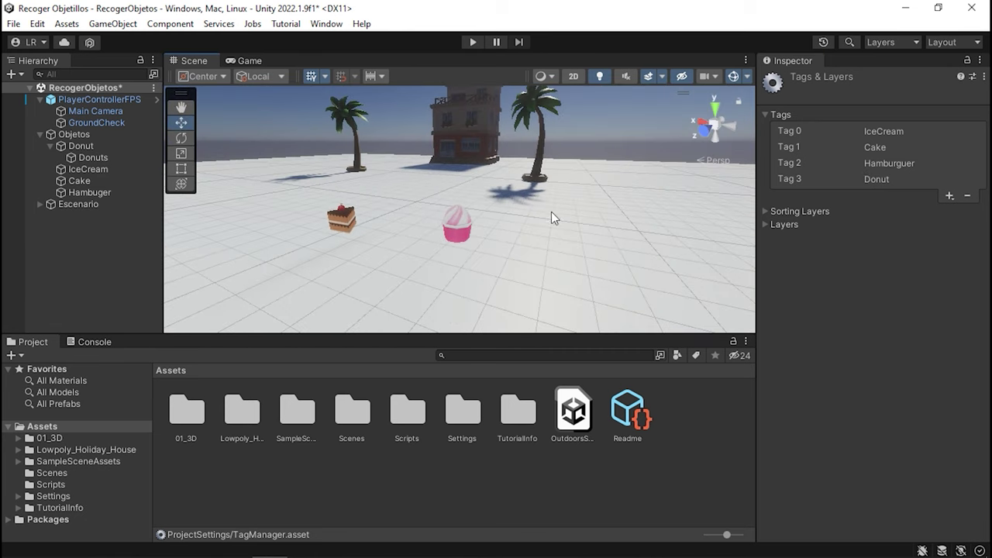
Tag the ice cream object IceCream and the cake object Cake.
{"action": "left_click", "coordinate": [462, 216]}
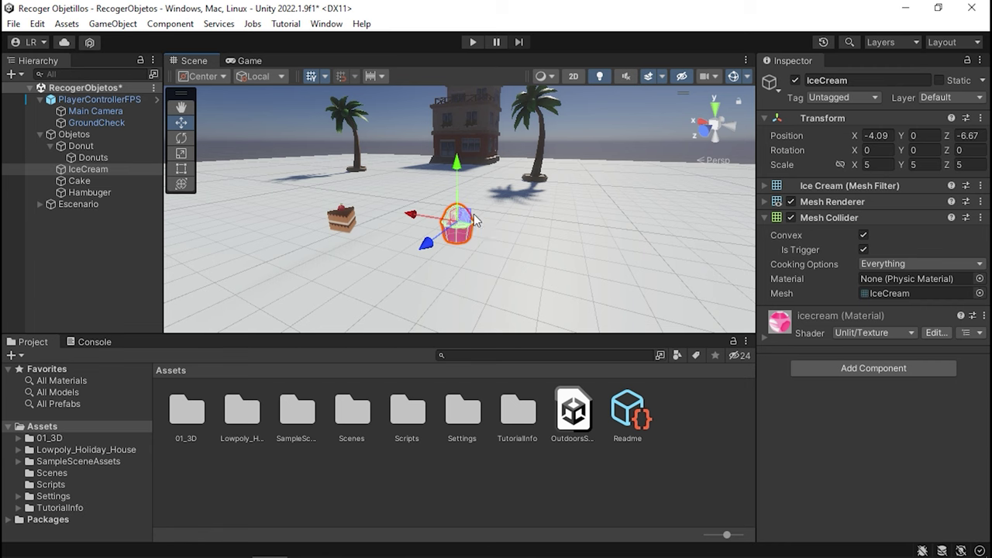
{"action": "left_click", "coordinate": [835, 100]}
{"action": "left_click", "coordinate": [849, 226]}
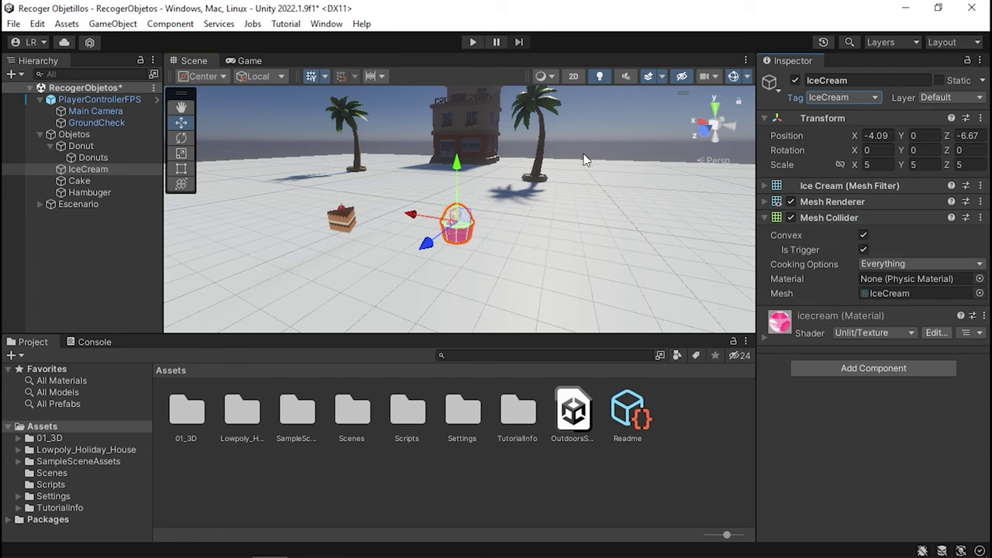
{"action": "left_click", "coordinate": [468, 219]}
{"action": "left_click", "coordinate": [841, 97]}
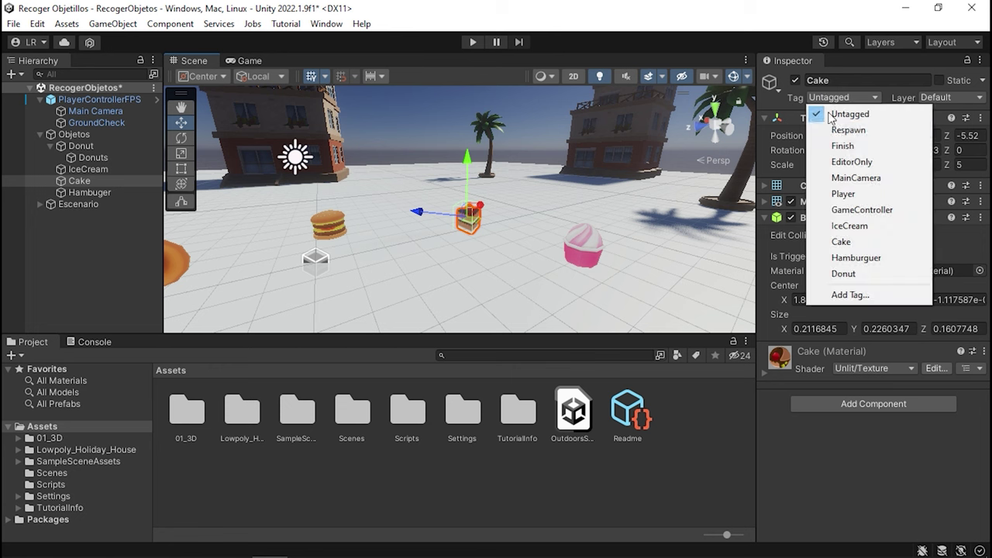
{"action": "left_click", "coordinate": [842, 242]}
Tag the hamburger object Hamburguer and the donut object Donut.
{"action": "left_click", "coordinate": [328, 225]}
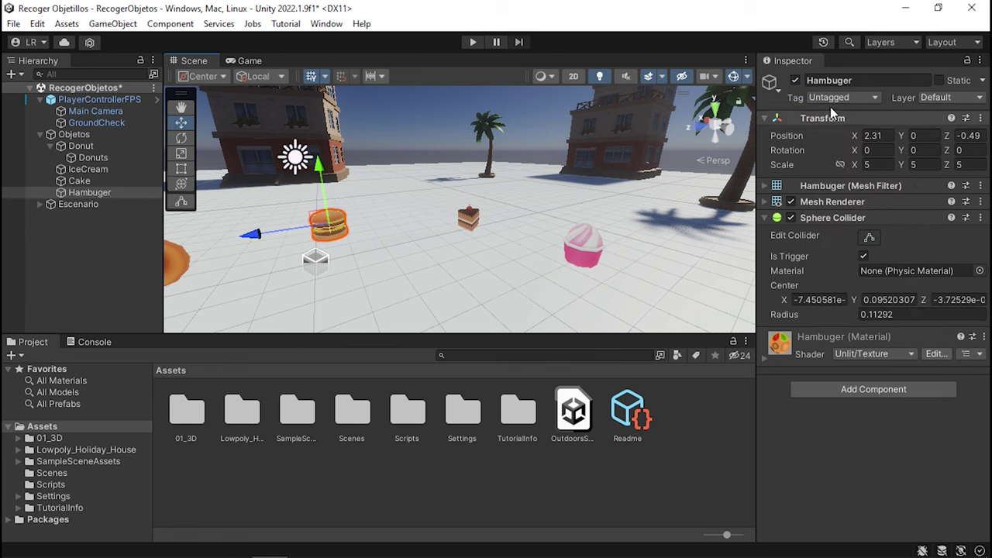
{"action": "left_click", "coordinate": [841, 97]}
{"action": "left_click", "coordinate": [857, 257]}
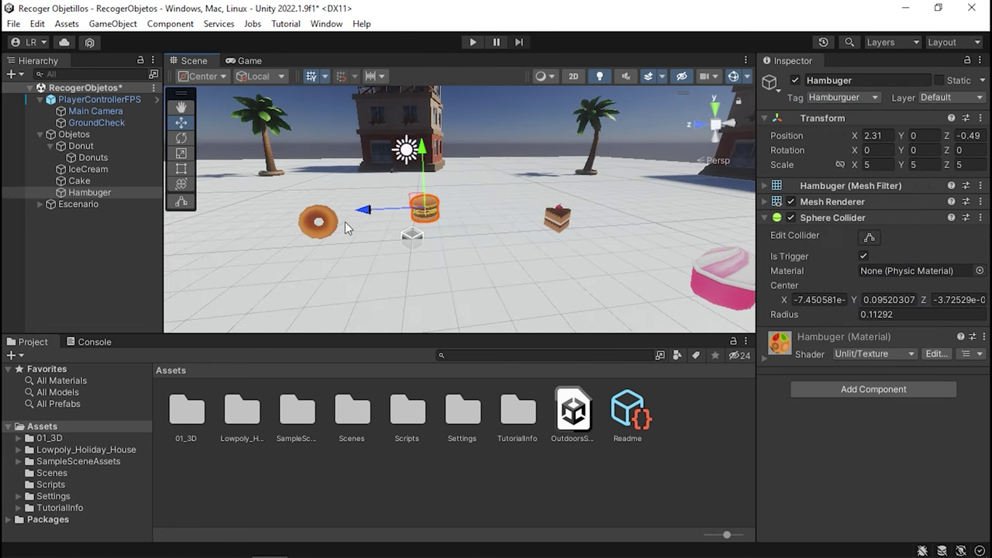
{"action": "left_click", "coordinate": [324, 220]}
{"action": "left_click", "coordinate": [324, 222]}
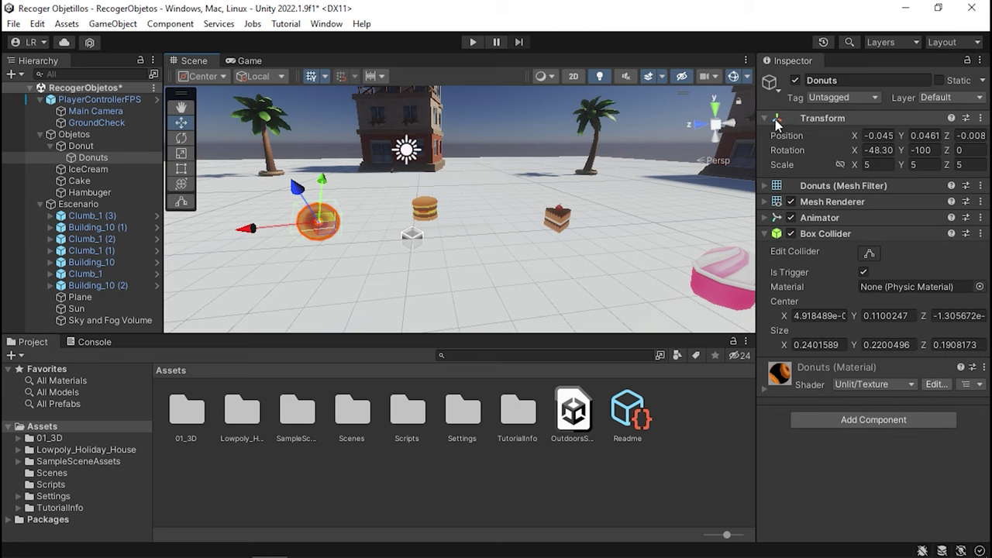
{"action": "left_click", "coordinate": [820, 97]}
{"action": "left_click", "coordinate": [845, 274]}
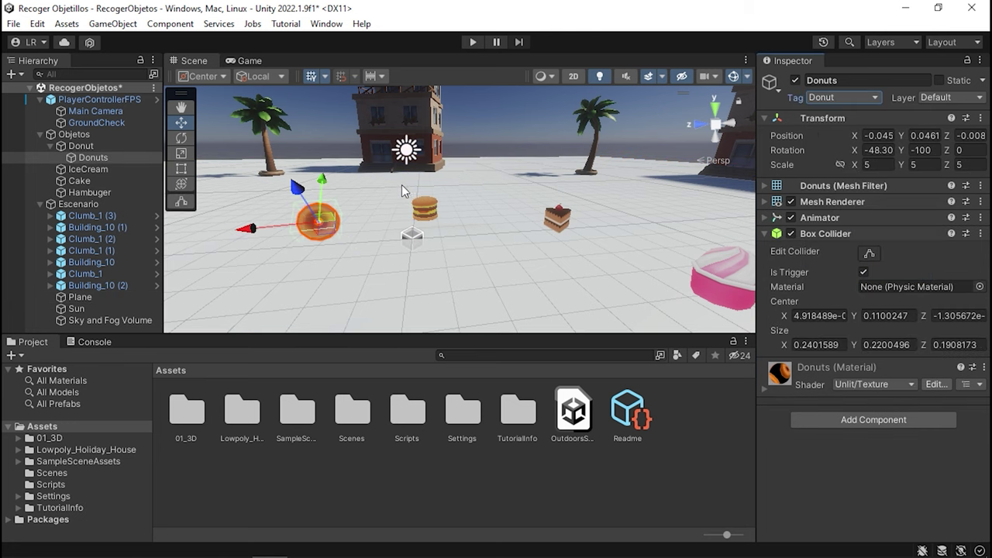
Collapse the Objetos and Escenario groups in the Hierarchy and deselect the donut.
{"action": "right_click_drag", "start_coordinate": [413, 184], "coordinate": [531, 186]}
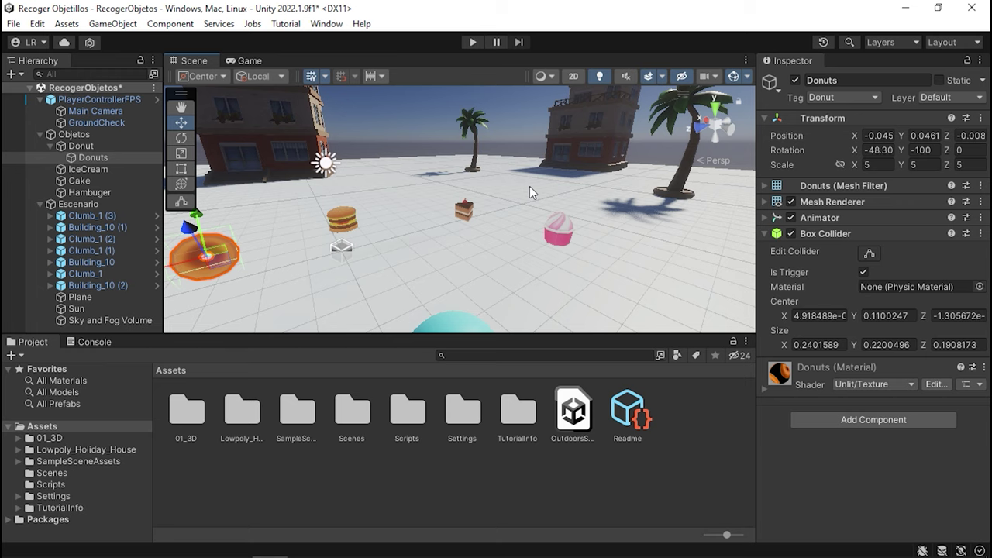
{"action": "left_click", "coordinate": [39, 135]}
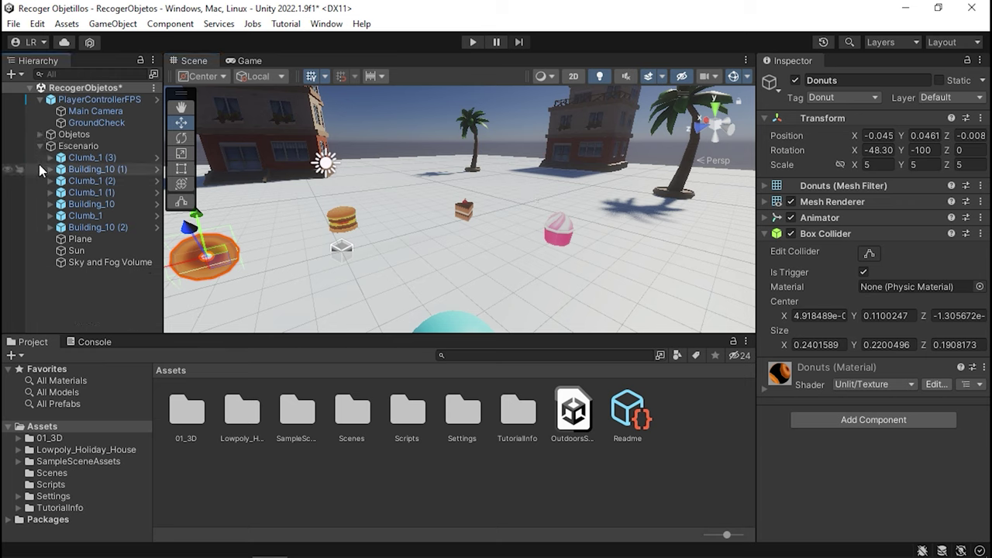
{"action": "left_click", "coordinate": [39, 146]}
{"action": "left_click", "coordinate": [123, 227]}
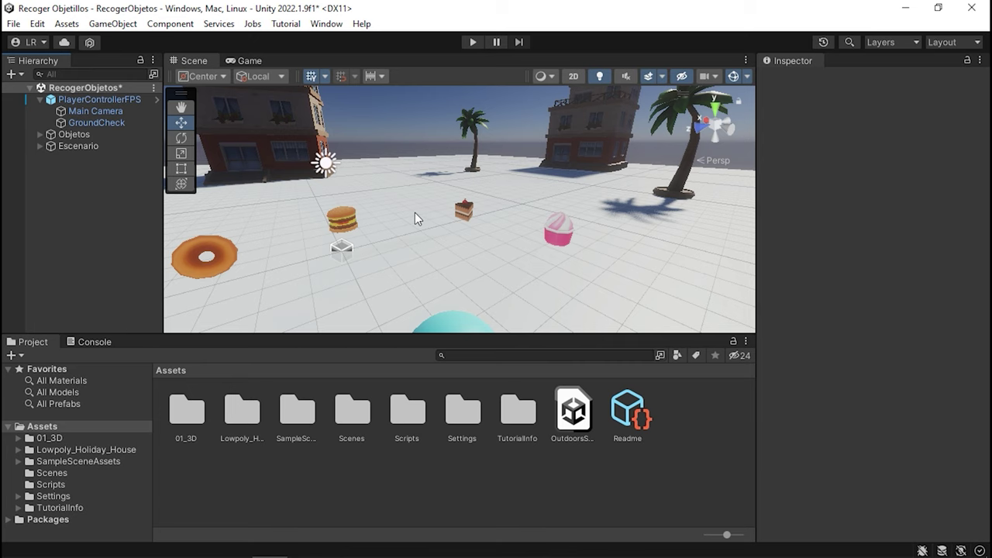
Add Destroy(other.gameObject); inside the IceCream tag check.
{"action": "right_click_drag", "start_coordinate": [415, 213], "coordinate": [515, 230]}
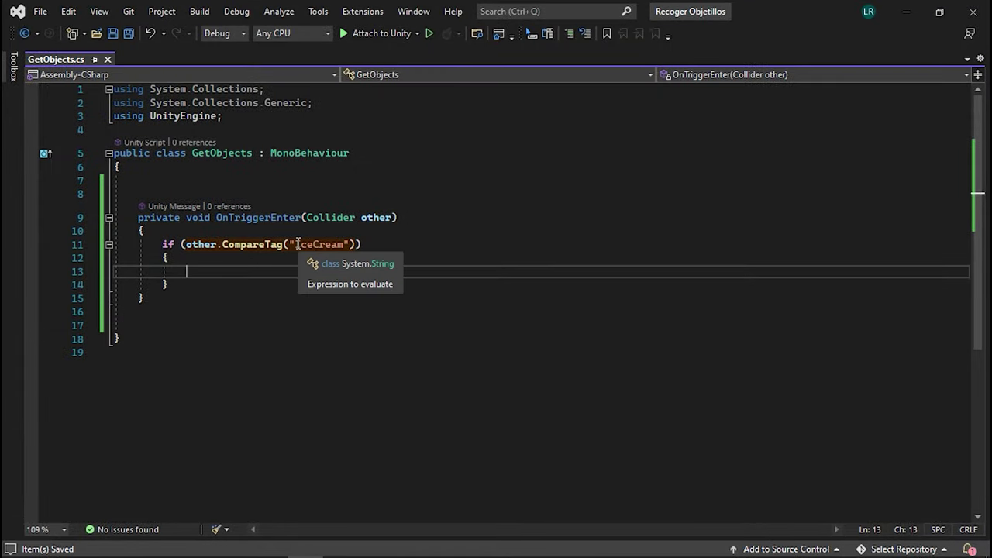
{"action": "left_click_drag", "start_coordinate": [296, 244], "coordinate": [341, 245]}
{"action": "left_click", "coordinate": [262, 272]}
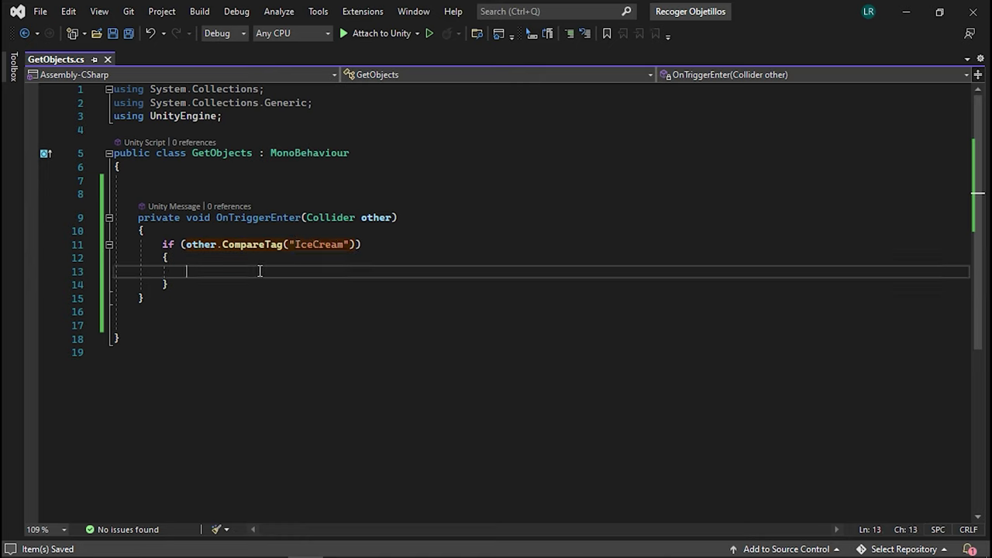
{"action": "type", "text": "Destroy("}
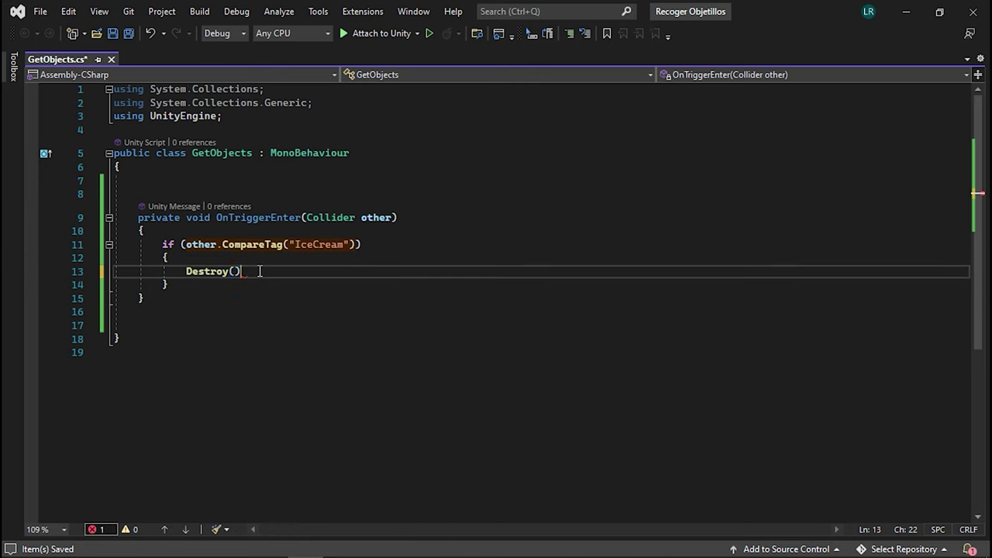
{"action": "type", "text": ";"}
{"action": "type", "text": "othe"}
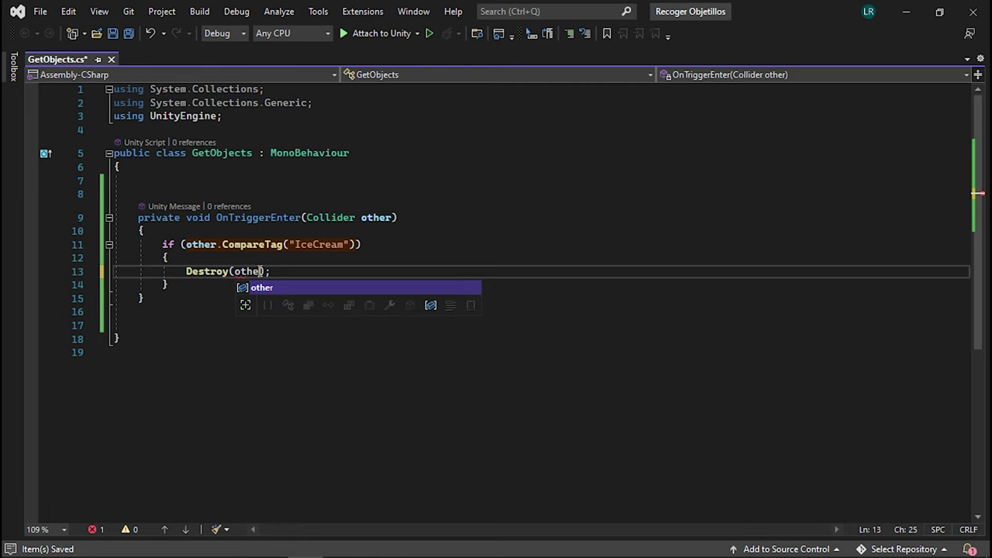
{"action": "key", "text": "Tab"}
{"action": "type", "text": ".ga"}
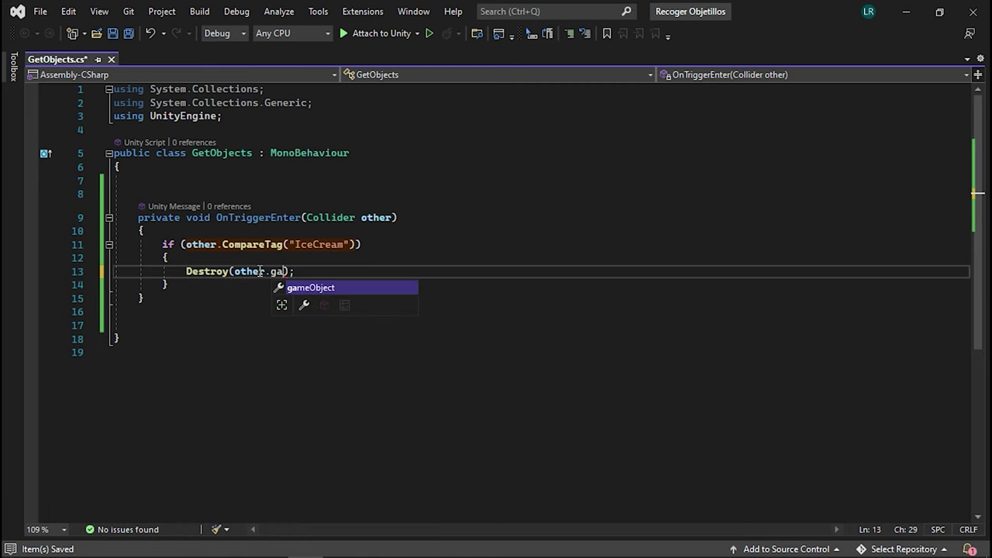
{"action": "type", "text": "me"}
{"action": "key", "text": "Tab"}
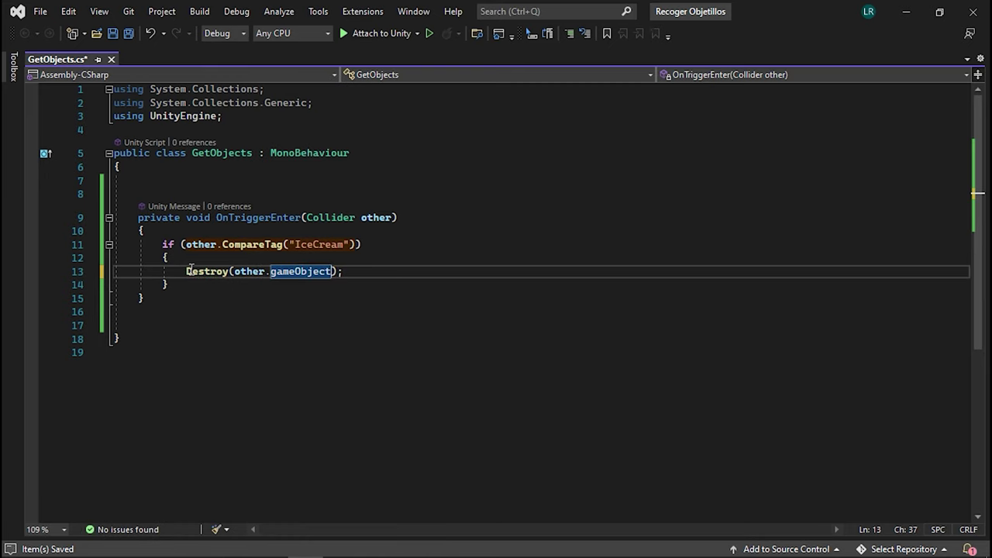
Save GetObjects.cs and switch back to Unity.
{"action": "double_click", "coordinate": [378, 218]}
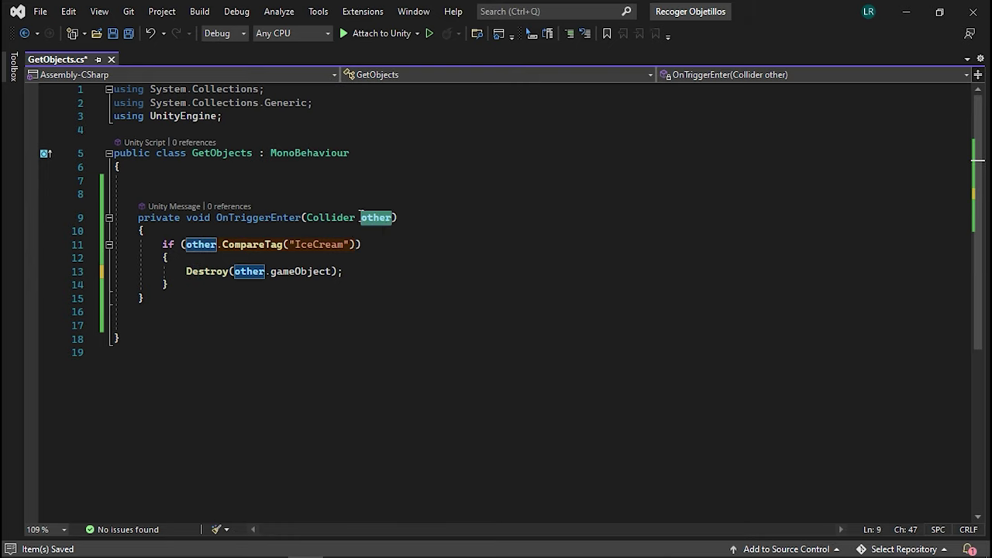
{"action": "left_click", "coordinate": [295, 245]}
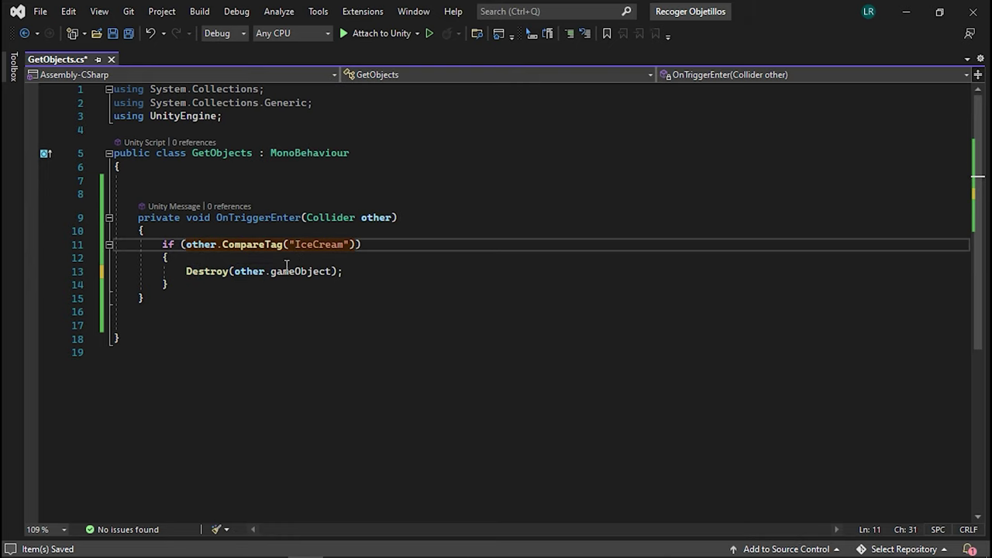
{"action": "left_click_drag", "start_coordinate": [271, 272], "coordinate": [332, 272]}
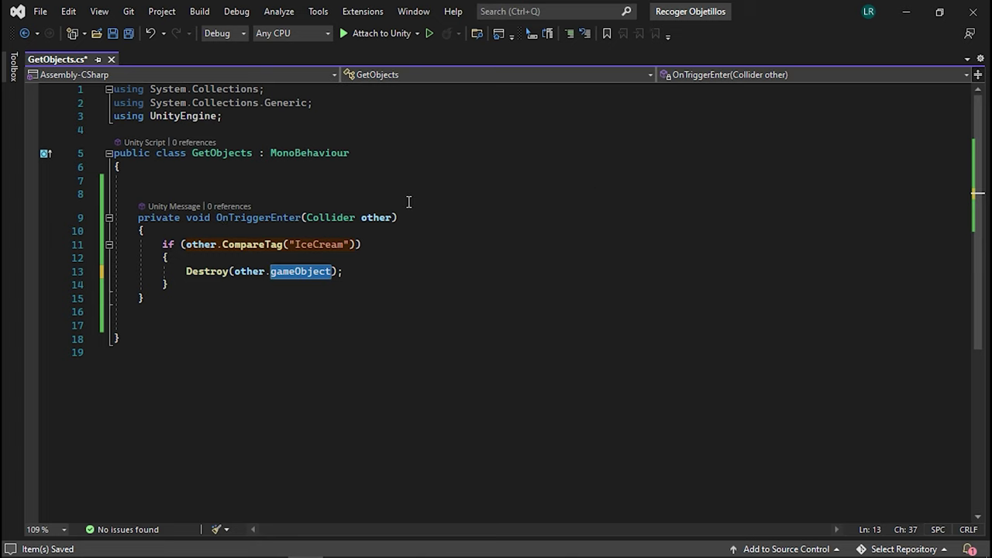
{"action": "left_click", "coordinate": [528, 231]}
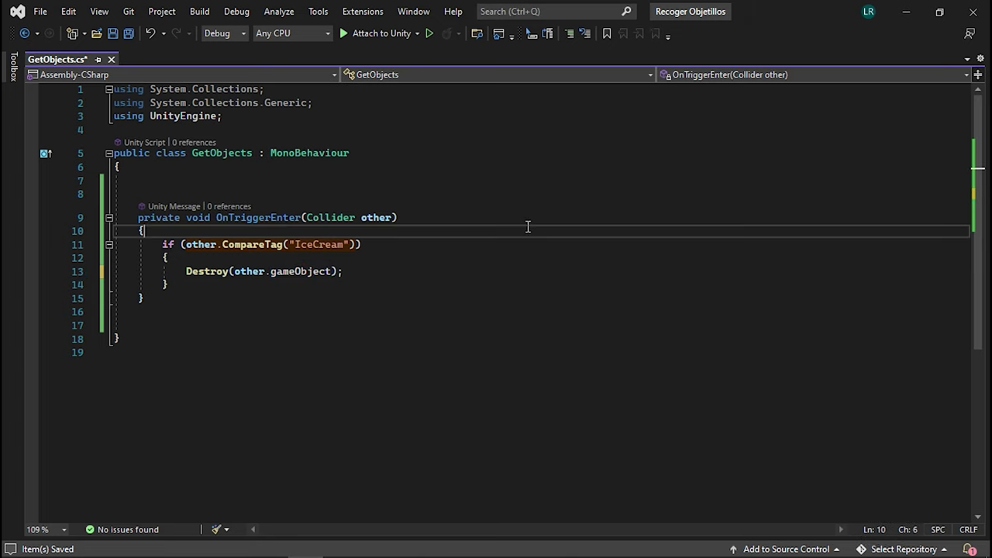
{"action": "key", "text": "ctrl+s"}
{"action": "left_click", "coordinate": [40, 11]}
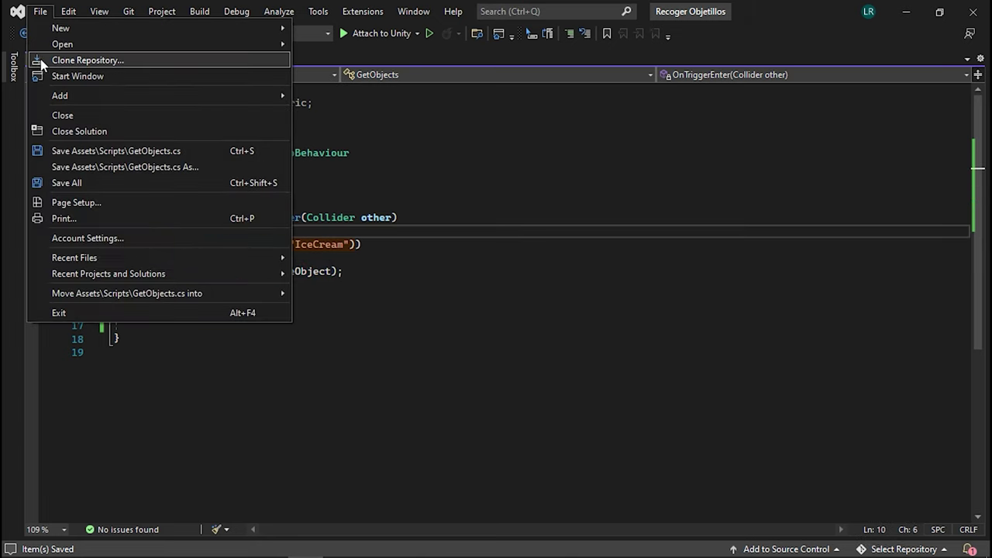
{"action": "left_click", "coordinate": [917, 20]}
{"action": "left_click", "coordinate": [913, 12]}
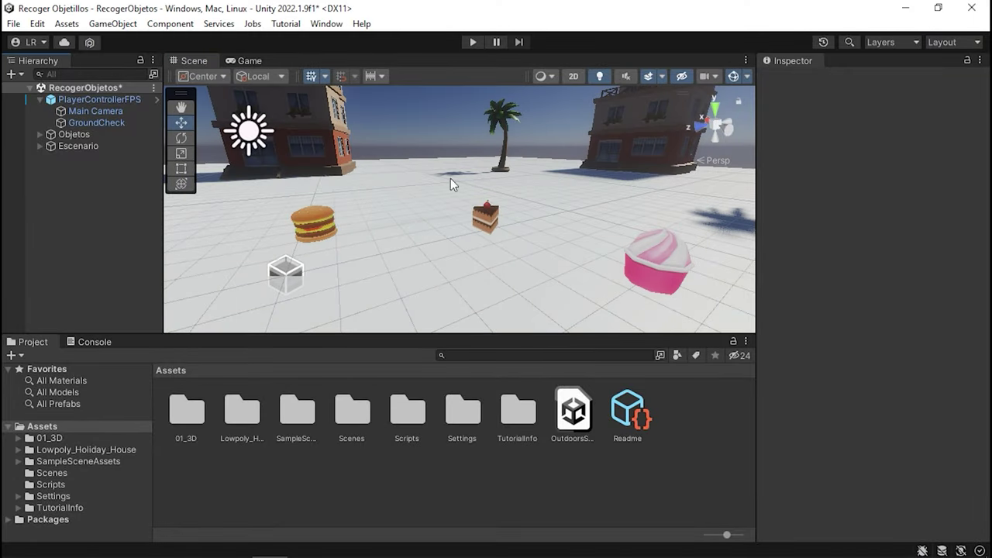
Play the game, walk the capsule with WASD around the cake and burger, then stop playing.
{"action": "left_click_drag", "start_coordinate": [450, 178], "coordinate": [528, 234], "text": "alt"}
{"action": "left_click", "coordinate": [463, 37]}
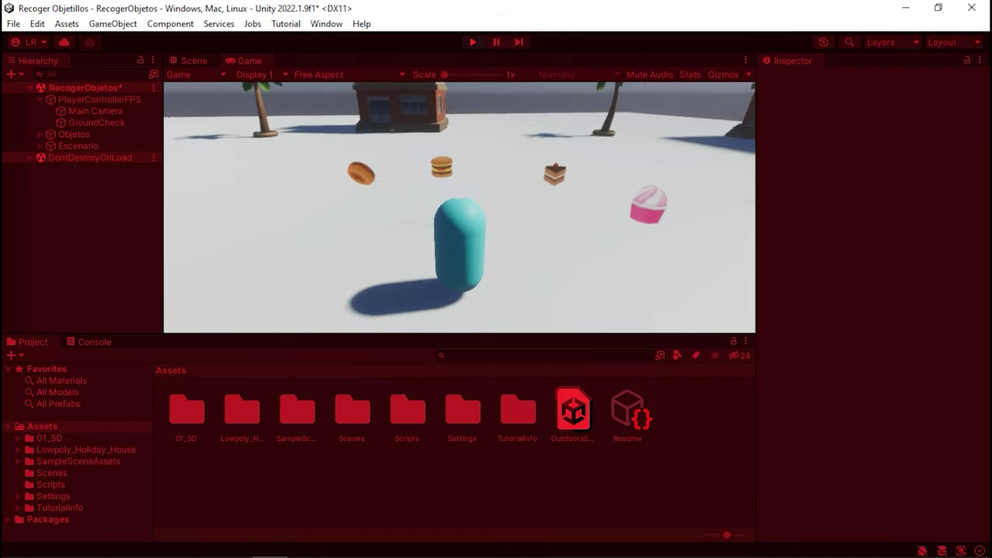
{"action": "key", "text": "w"}
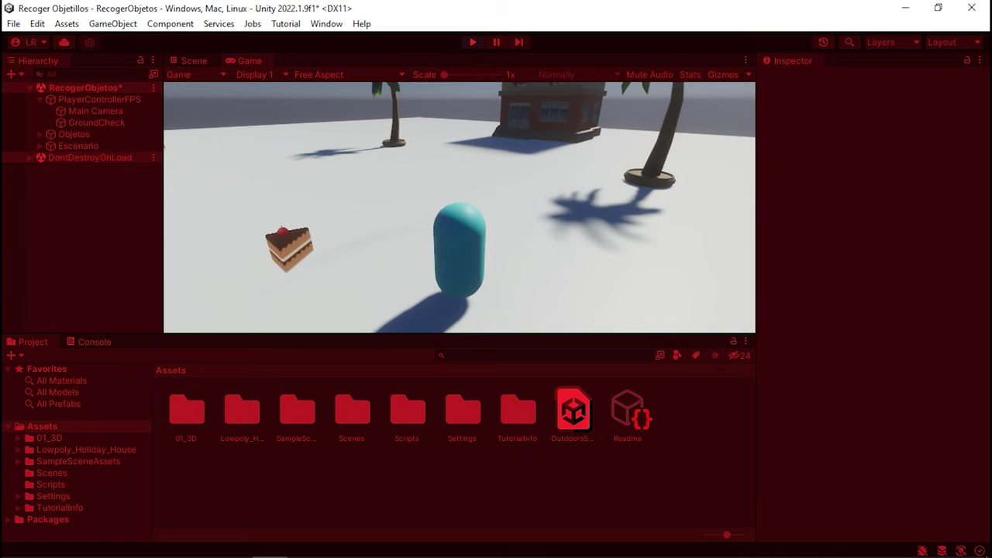
{"action": "key", "text": "s"}
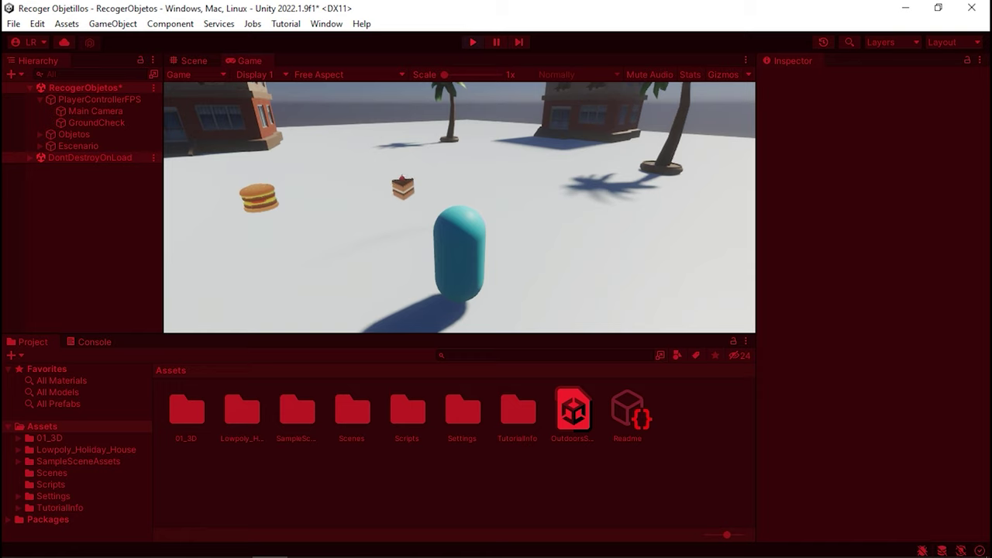
{"action": "key", "text": "w"}
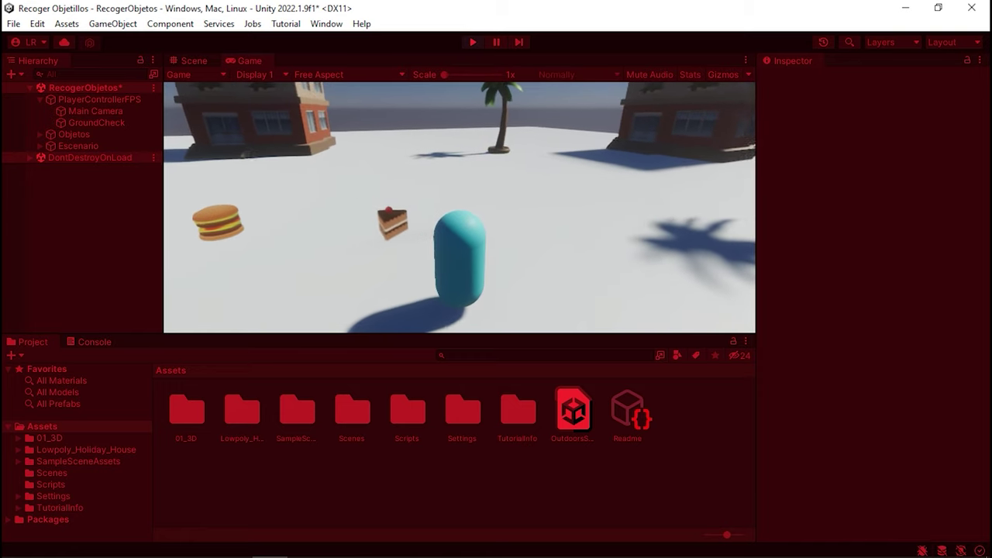
{"action": "key", "text": "s"}
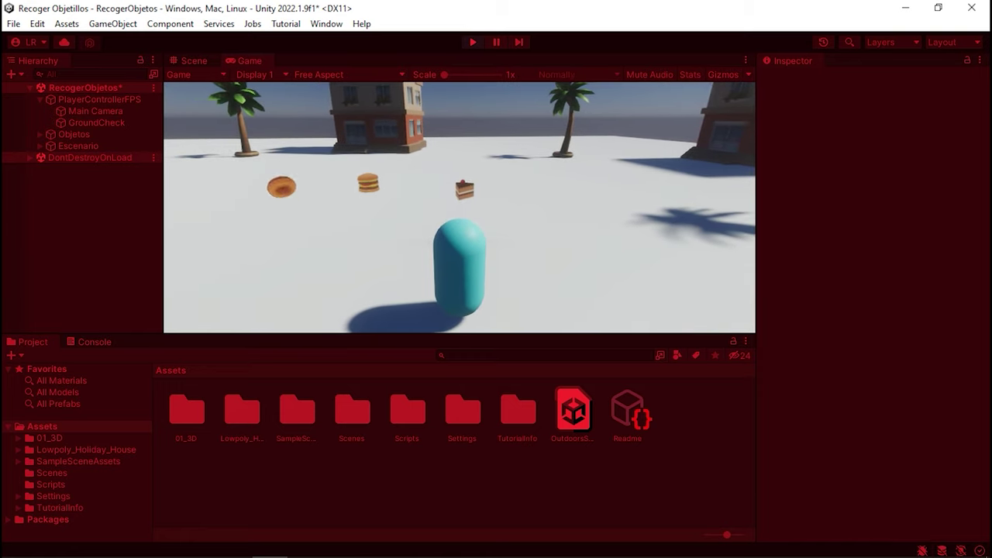
{"action": "key", "text": "w"}
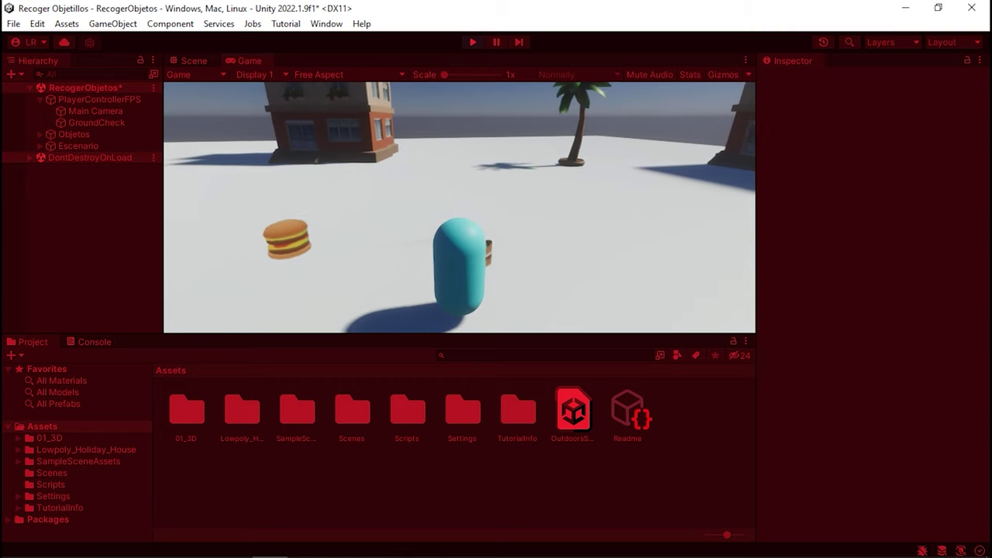
{"action": "key", "text": "d"}
{"action": "key", "text": "a"}
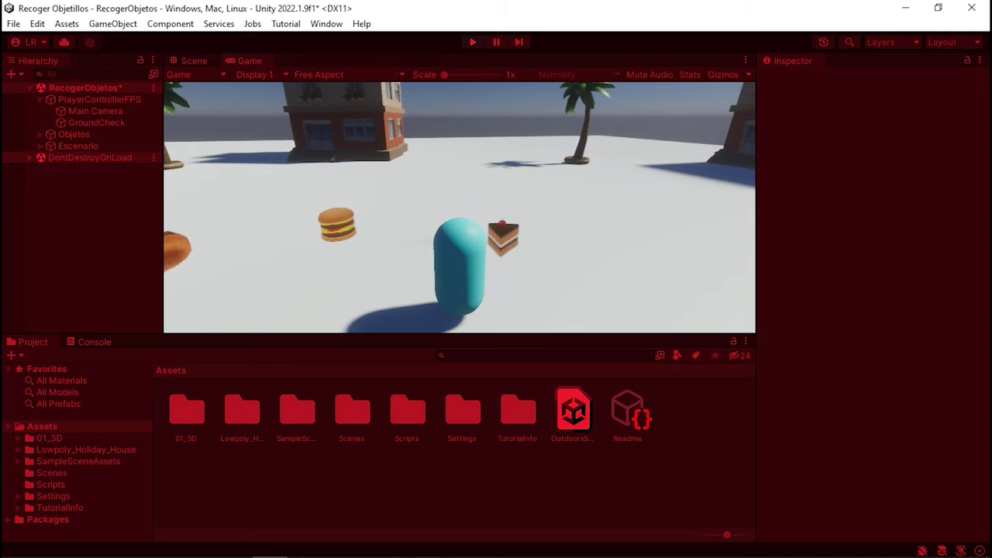
{"action": "key", "text": "a"}
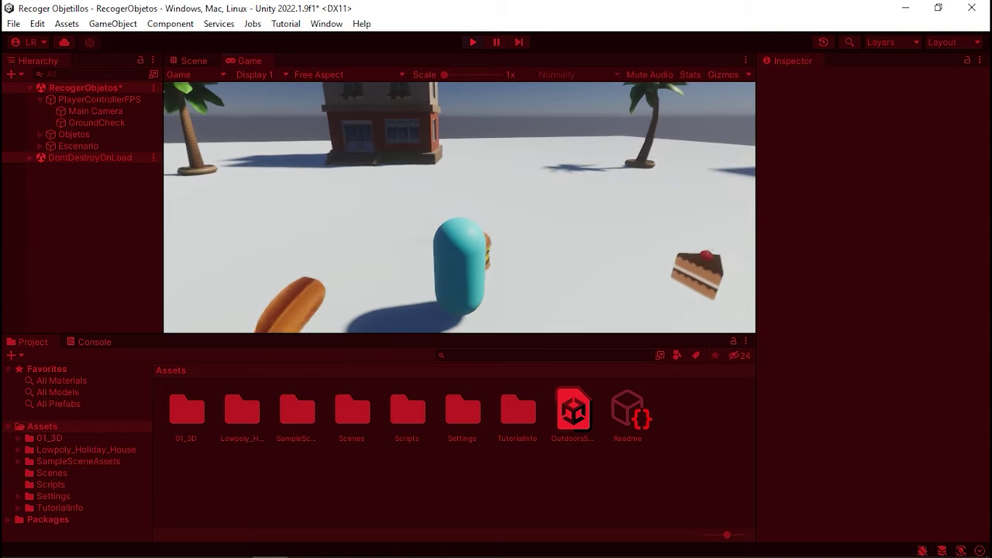
{"action": "key", "text": "a"}
{"action": "key", "text": "d"}
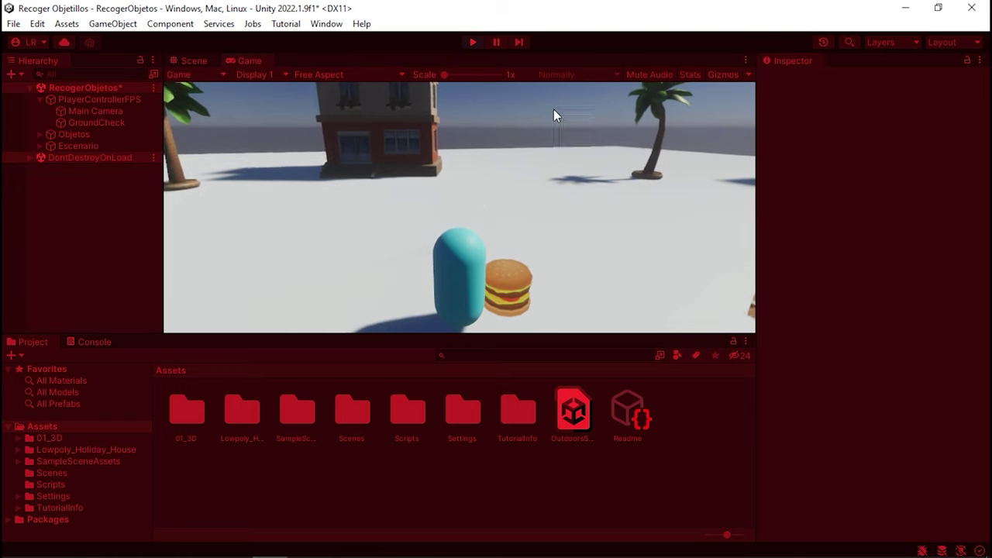
{"action": "left_click", "coordinate": [471, 44]}
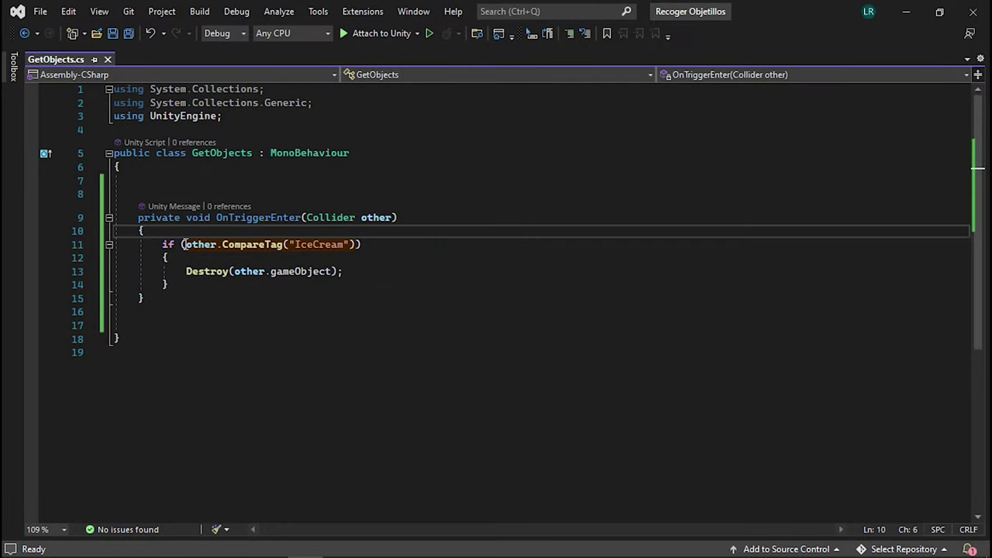
Append || and a copy of the IceCream CompareTag check to the if condition.
{"action": "left_click_drag", "start_coordinate": [157, 246], "coordinate": [202, 291]}
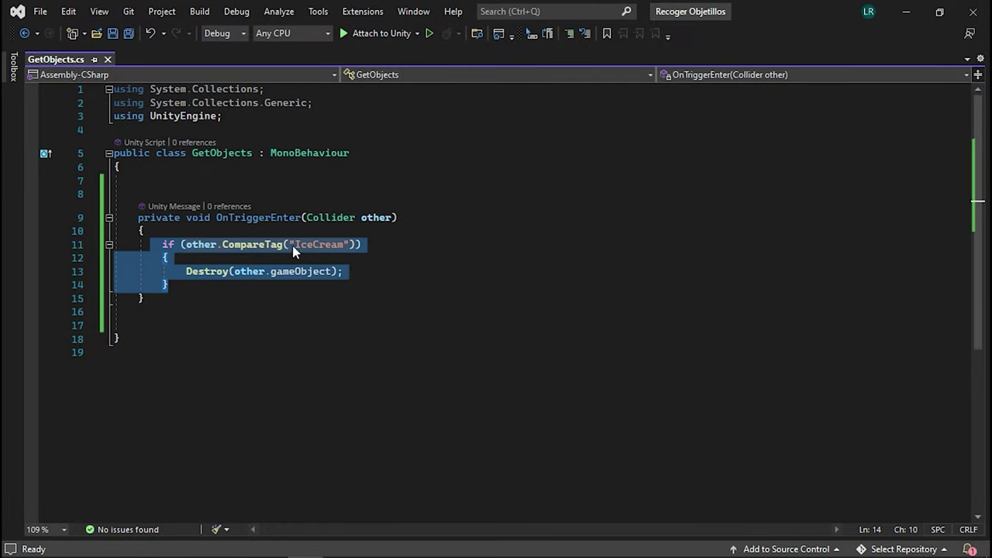
{"action": "left_click", "coordinate": [358, 246]}
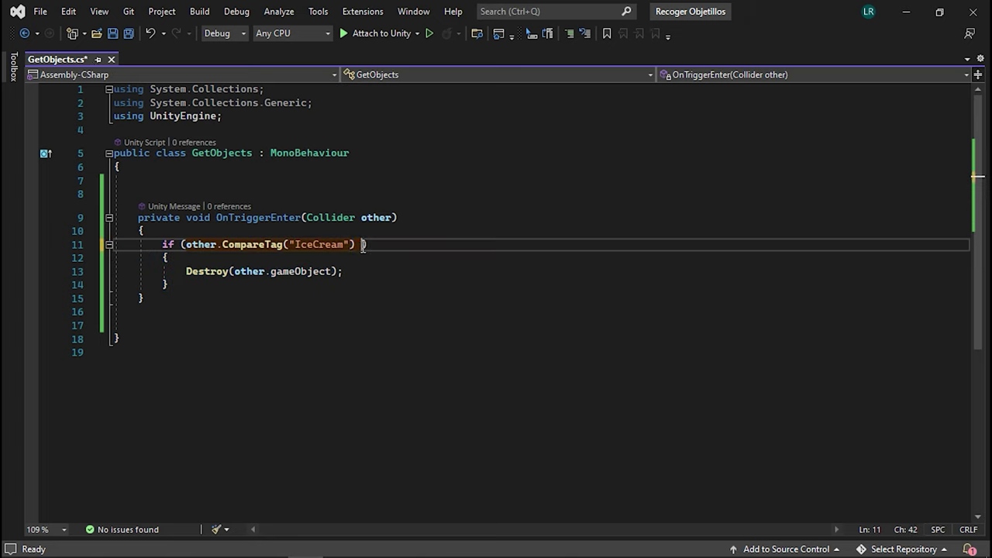
{"action": "type", "text": "&&"}
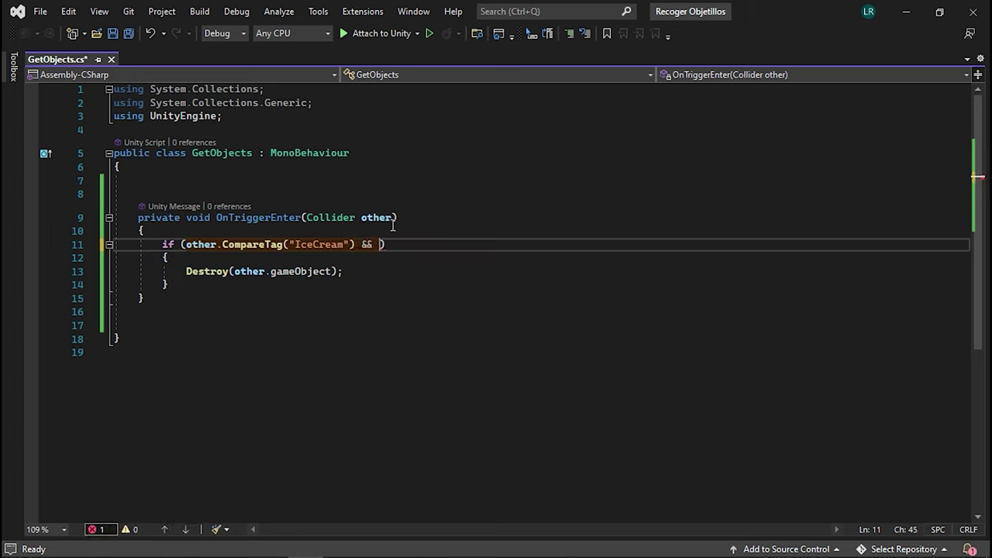
{"action": "key", "text": "BackSpace"}
{"action": "key", "text": "BackSpace"}
{"action": "key", "text": "BackSpace"}
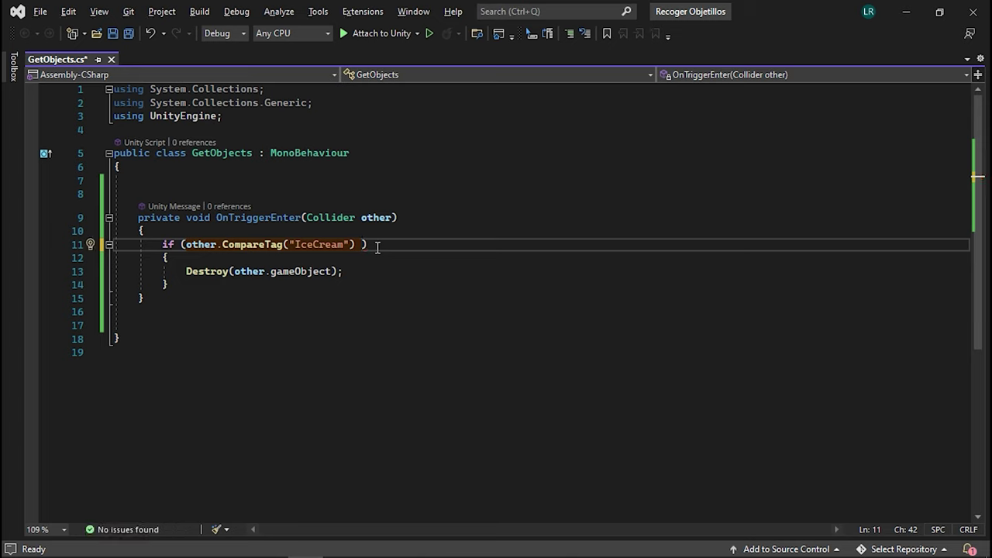
{"action": "type", "text": "||"}
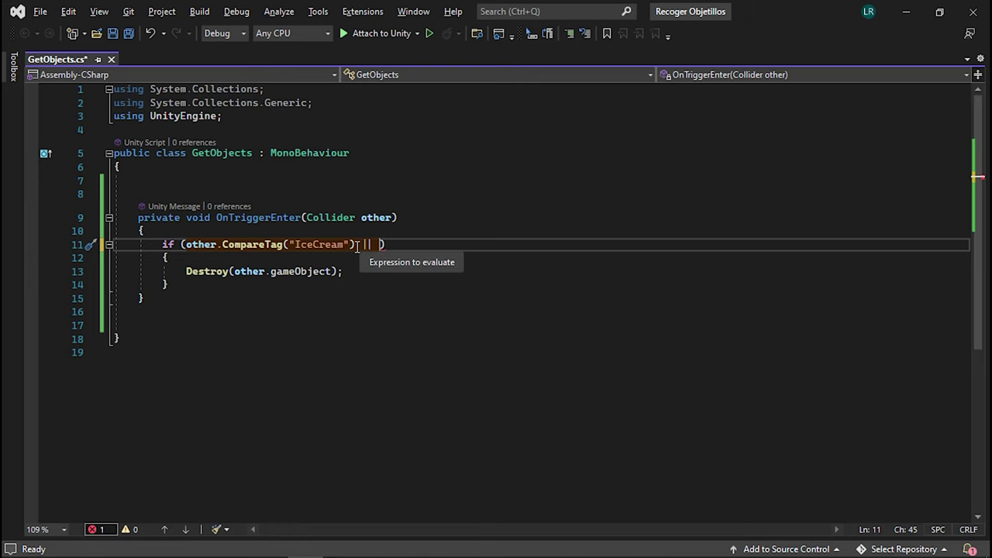
{"action": "left_click_drag", "start_coordinate": [357, 246], "coordinate": [186, 246]}
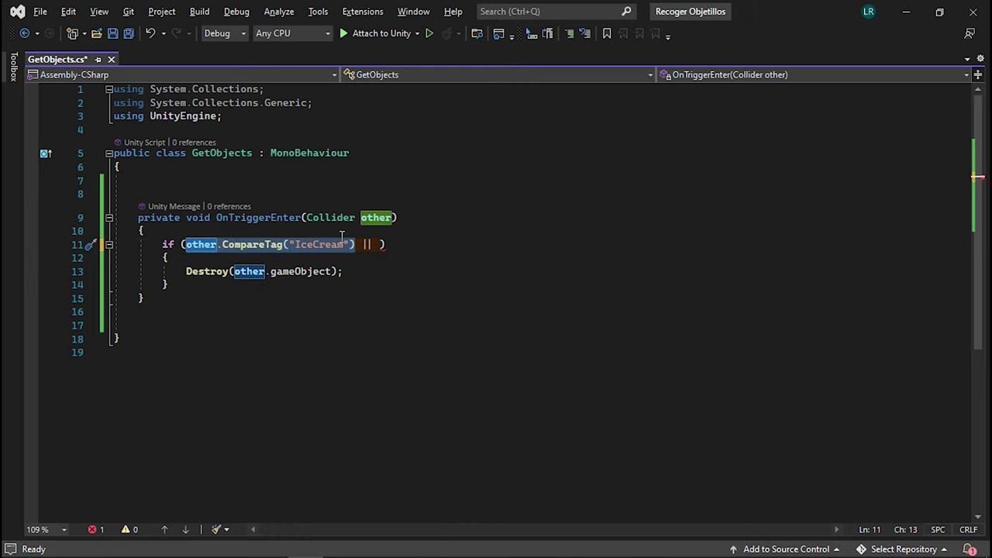
{"action": "key", "text": "ctrl+c"}
{"action": "left_click", "coordinate": [379, 245]}
{"action": "key", "text": "ctrl+v"}
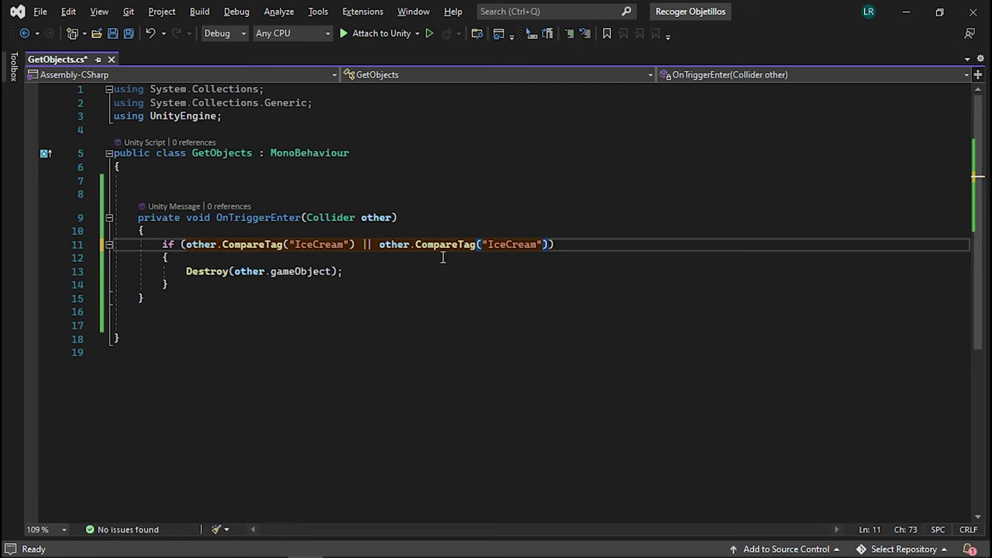
Change the copied check's tag to Donut and save GetObjects.cs.
{"action": "double_click", "coordinate": [529, 244]}
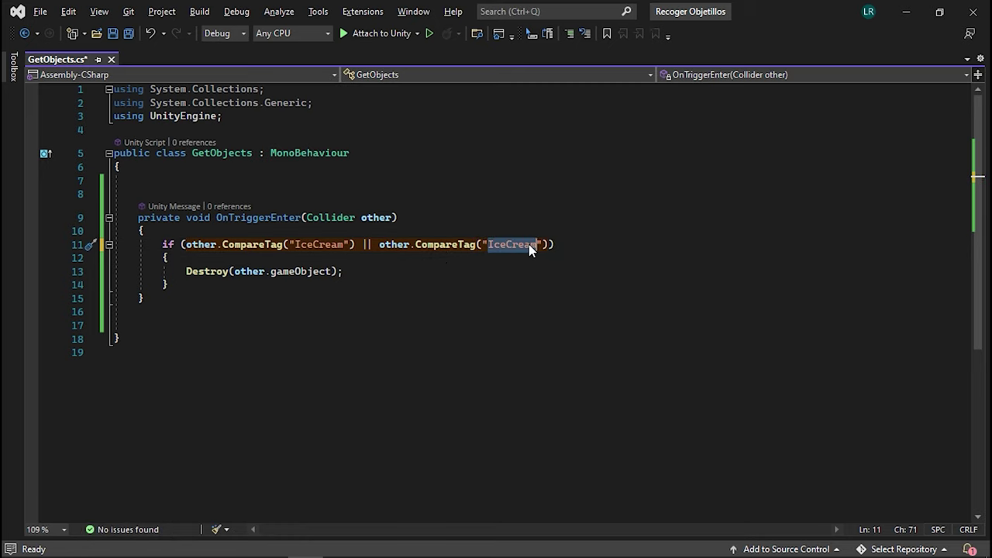
{"action": "type", "text": "Do"}
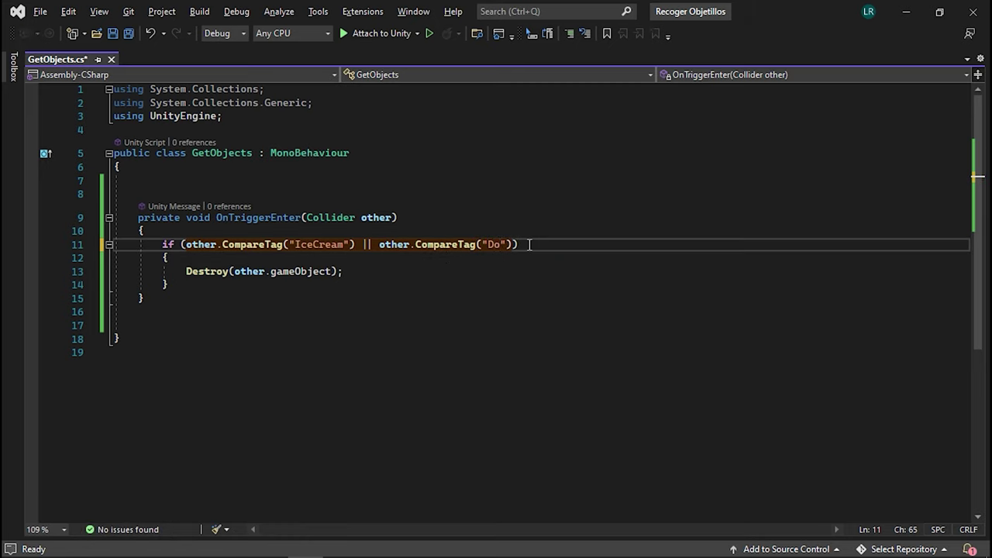
{"action": "type", "text": "nut"}
{"action": "left_click", "coordinate": [526, 232]}
{"action": "key", "text": "ctrl+s"}
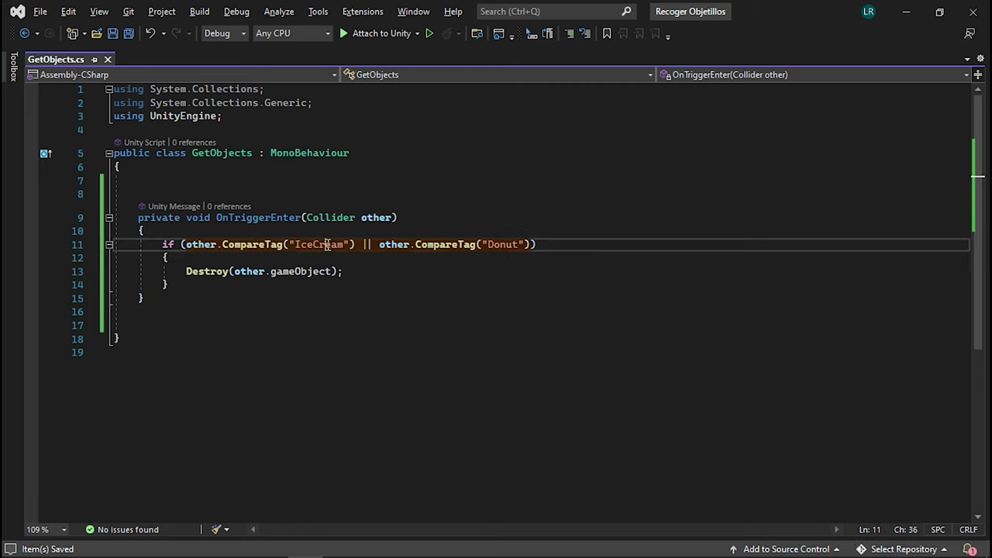
{"action": "double_click", "coordinate": [331, 244]}
{"action": "double_click", "coordinate": [493, 247]}
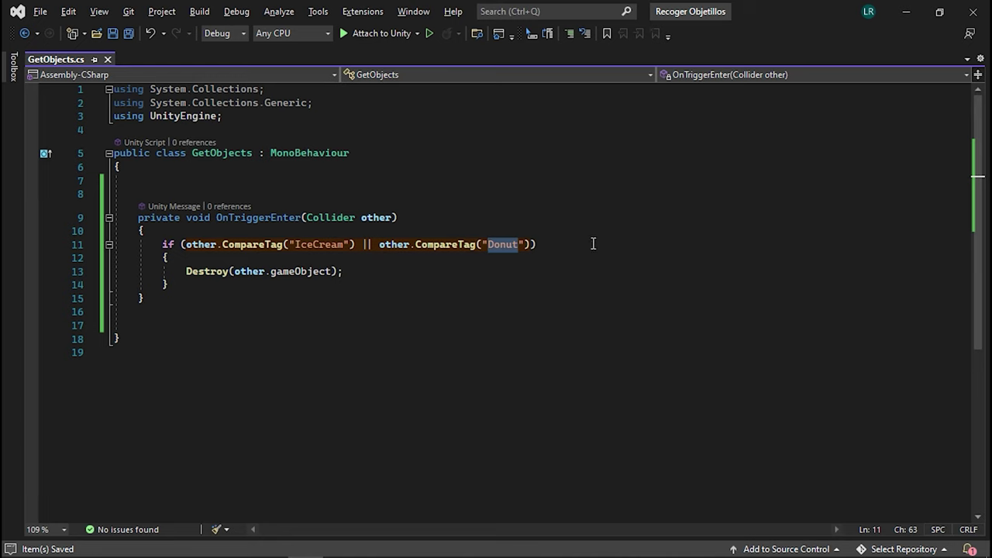
Run the game in Unity, walk the player forward and right into the cupcake, then stop.
{"action": "left_click", "coordinate": [906, 10]}
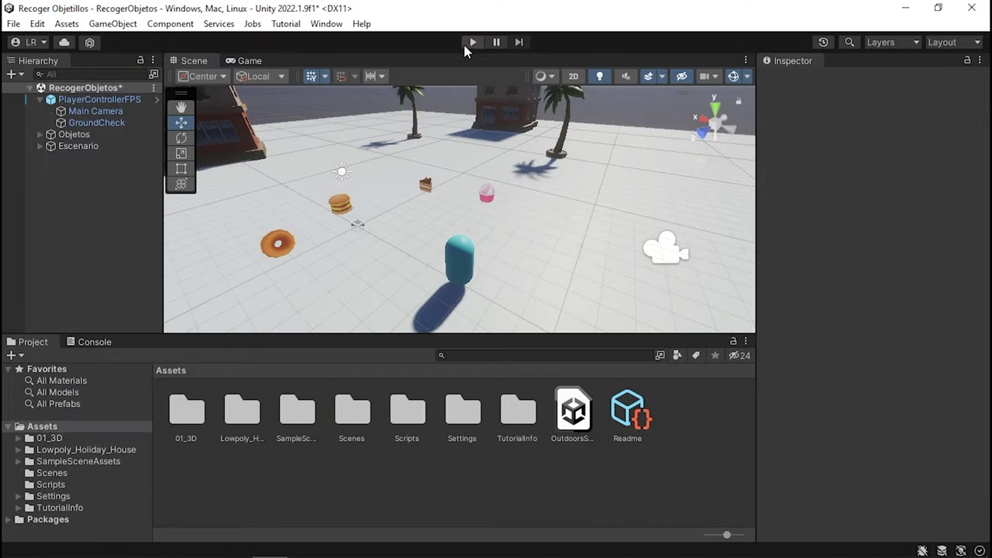
{"action": "left_click", "coordinate": [474, 42]}
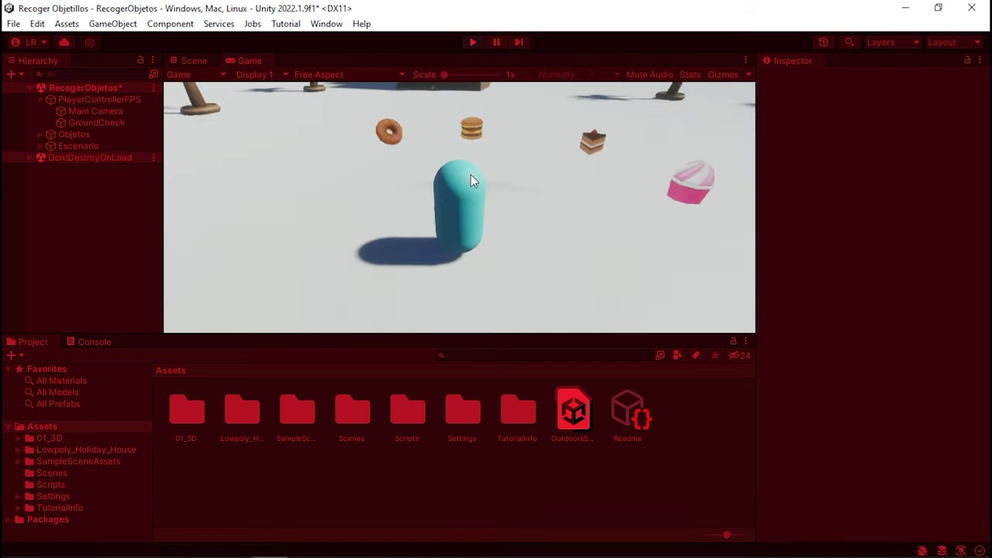
{"action": "key", "text": "w"}
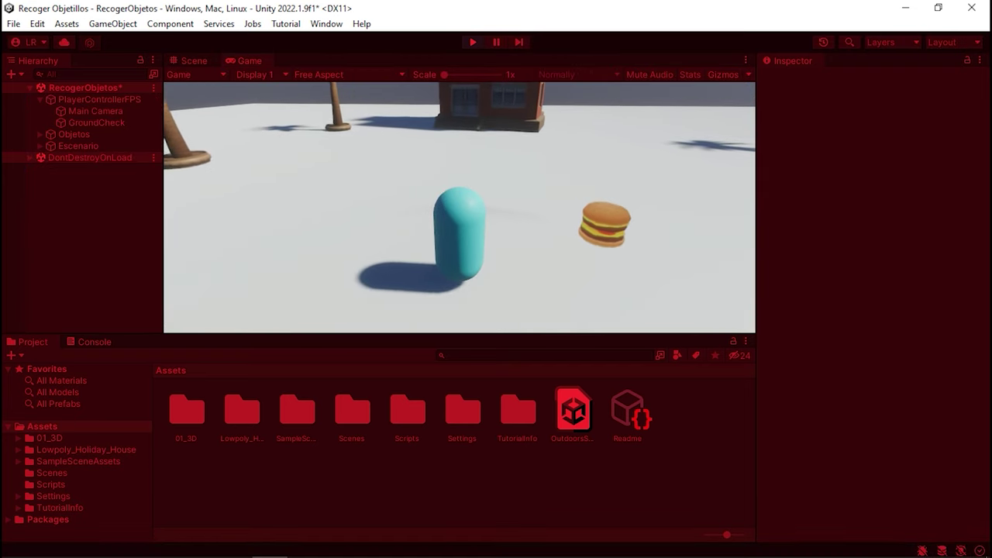
{"action": "key", "text": "d"}
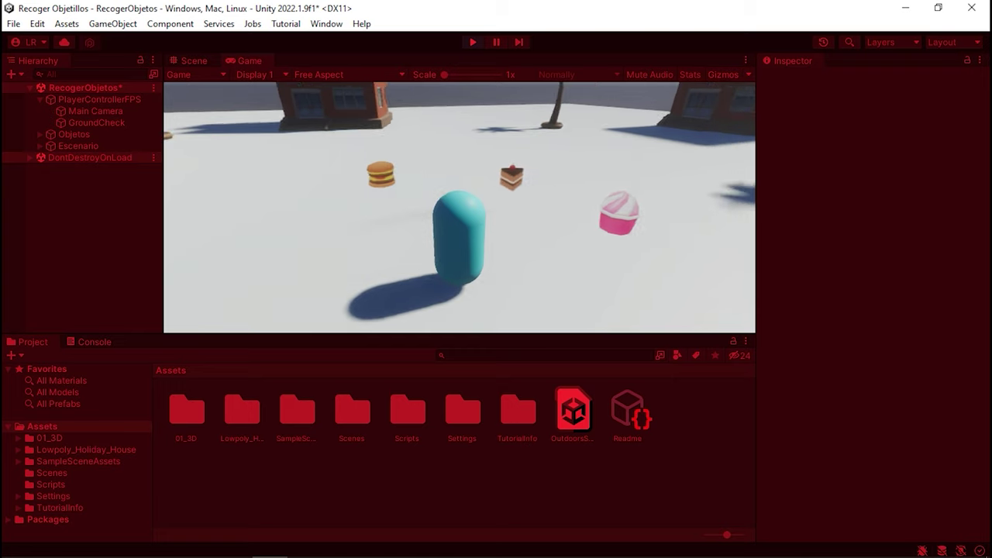
{"action": "key", "text": "w"}
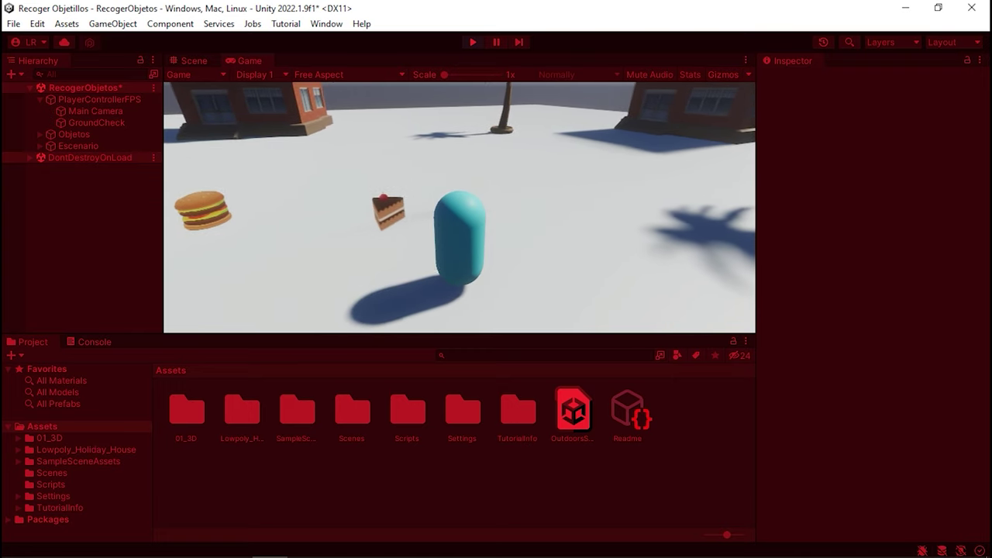
{"action": "left_click", "coordinate": [473, 41]}
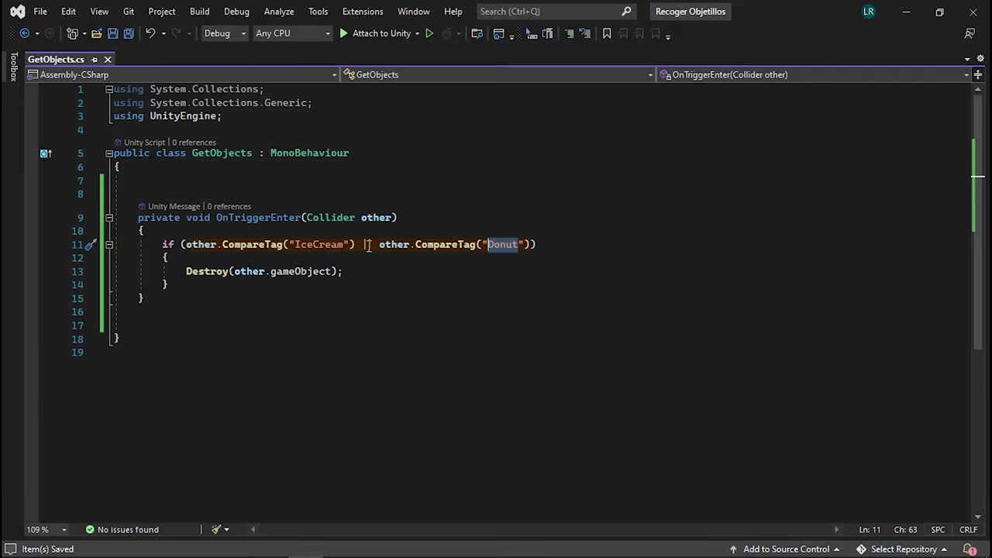
Move the Donut check out of the IceCream condition into its own if (other.CompareTag("Donut")) block.
{"action": "left_click", "coordinate": [367, 244]}
{"action": "left_click_drag", "start_coordinate": [368, 244], "coordinate": [527, 247]}
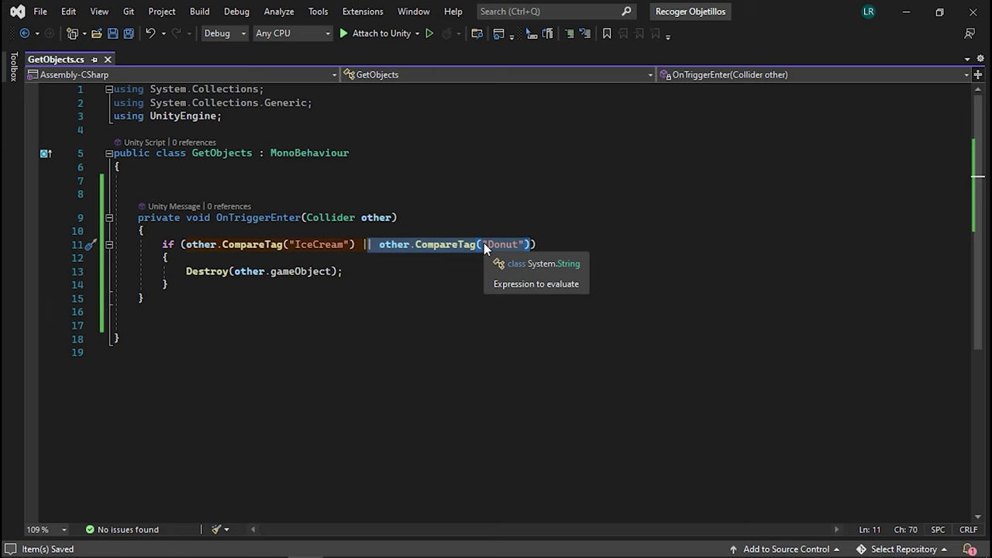
{"action": "key", "text": "BackSpace"}
{"action": "key", "text": "BackSpace"}
{"action": "left_click", "coordinate": [191, 285]}
{"action": "key", "text": "Return"}
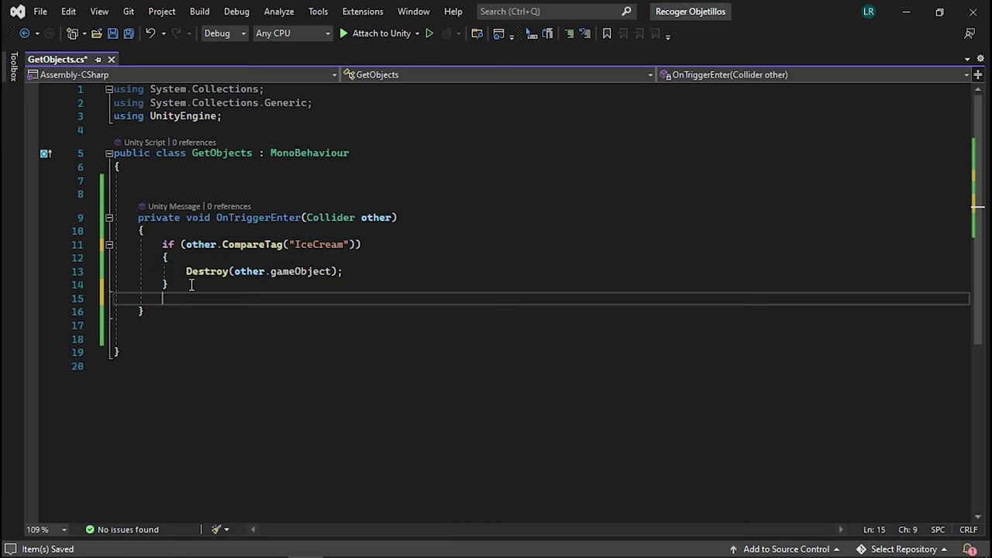
{"action": "type", "text": "if"}
{"action": "key", "text": "Tab"}
{"action": "key", "text": "Tab"}
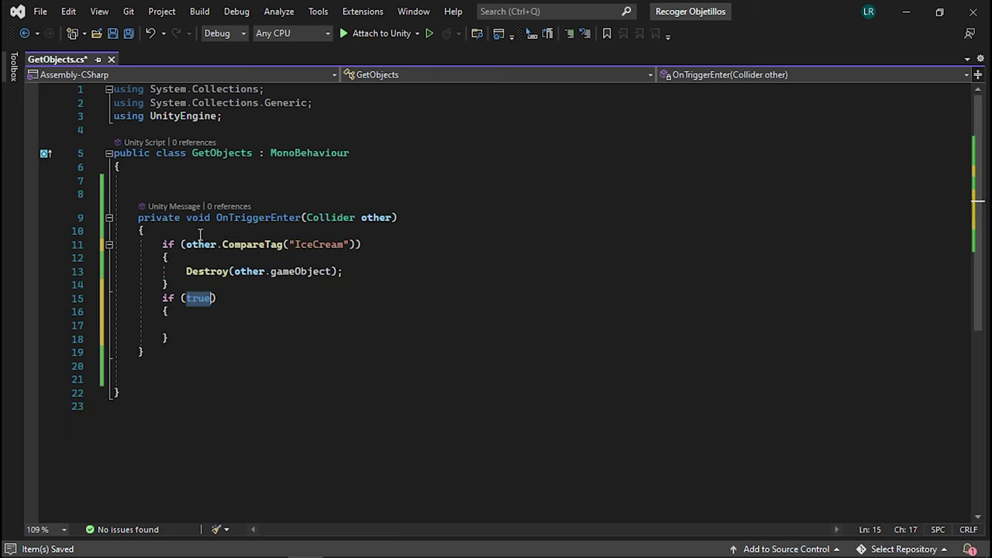
{"action": "left_click_drag", "start_coordinate": [186, 244], "coordinate": [358, 245]}
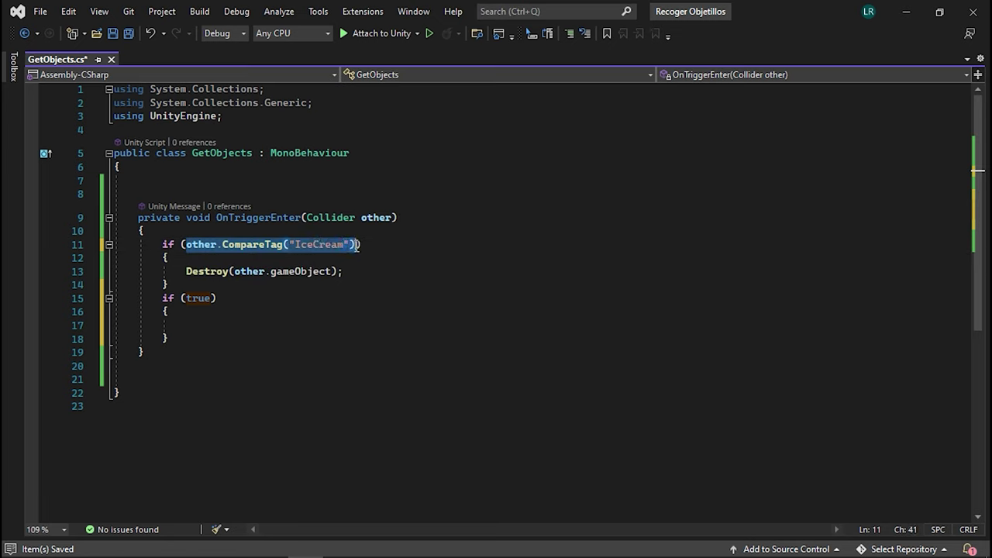
{"action": "key", "text": "ctrl+c"}
{"action": "double_click", "coordinate": [200, 297]}
{"action": "key", "text": "ctrl+v"}
{"action": "double_click", "coordinate": [324, 301]}
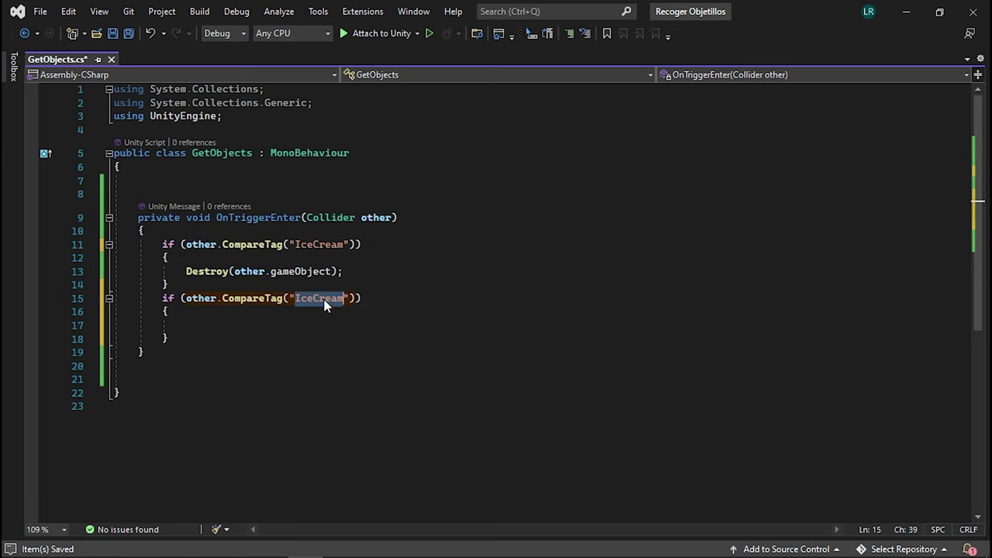
{"action": "type", "text": "Donut"}
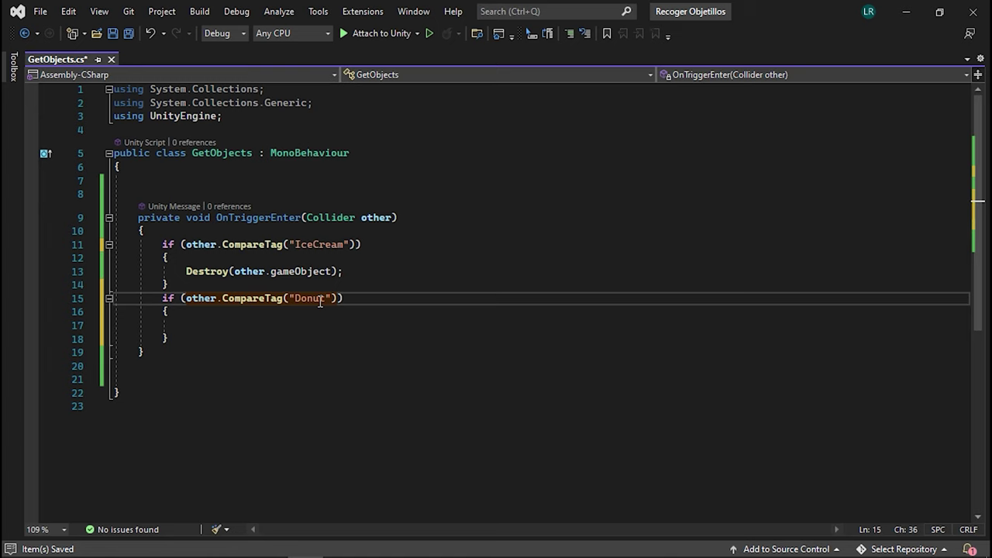
Make the Donut block call Debug.Log("Me he comido el donut") and save.
{"action": "left_click", "coordinate": [318, 284]}
{"action": "key", "text": "Return"}
{"action": "left_click", "coordinate": [270, 342]}
{"action": "type", "text": "D"}
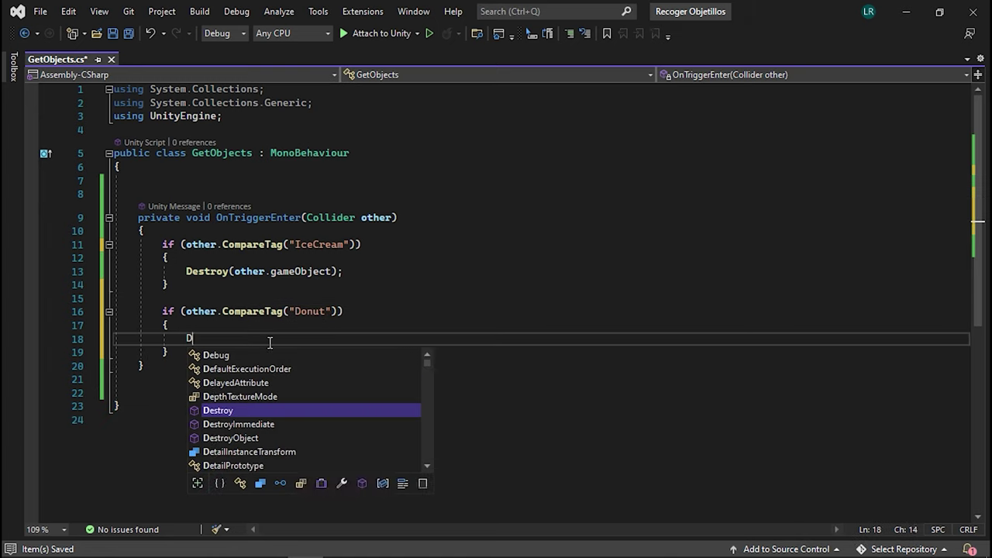
{"action": "type", "text": "ebug.lo"}
{"action": "key", "text": "Tab"}
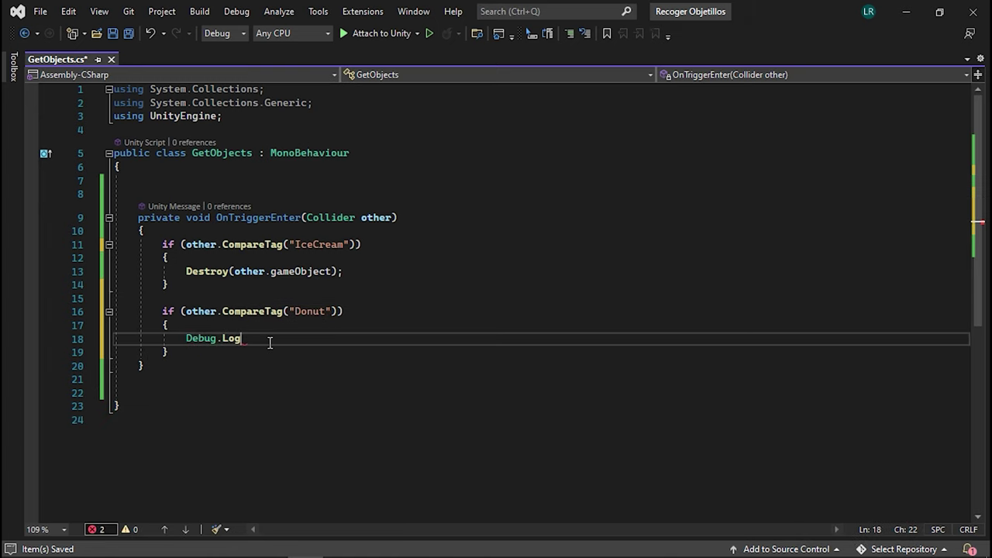
{"action": "key", "text": "Left"}
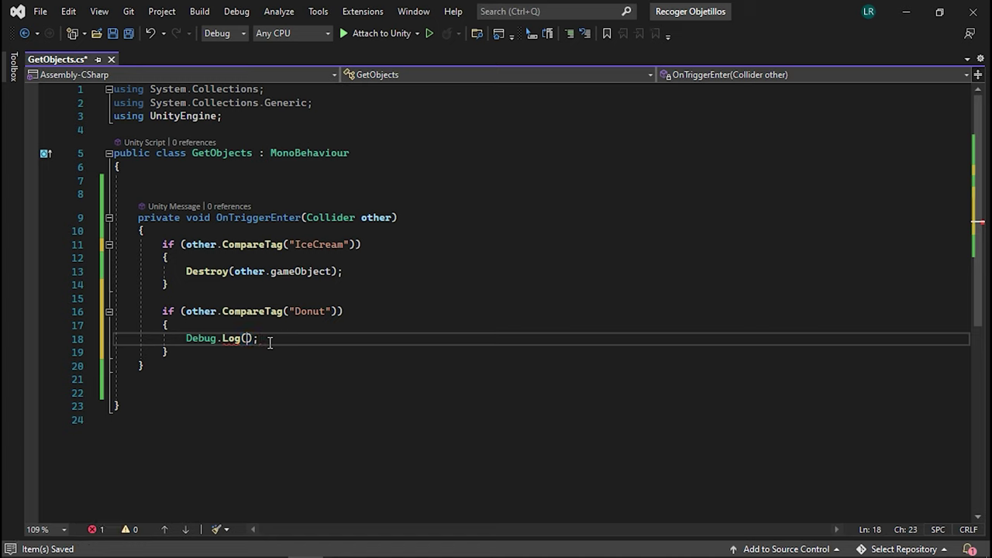
{"action": "type", "text": "Me he com"}
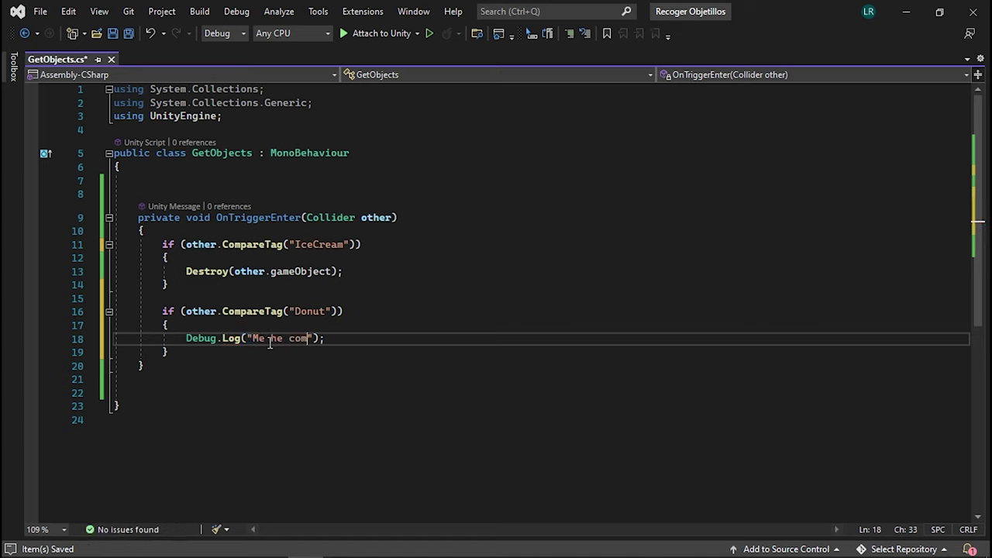
{"action": "type", "text": "ido el donut"}
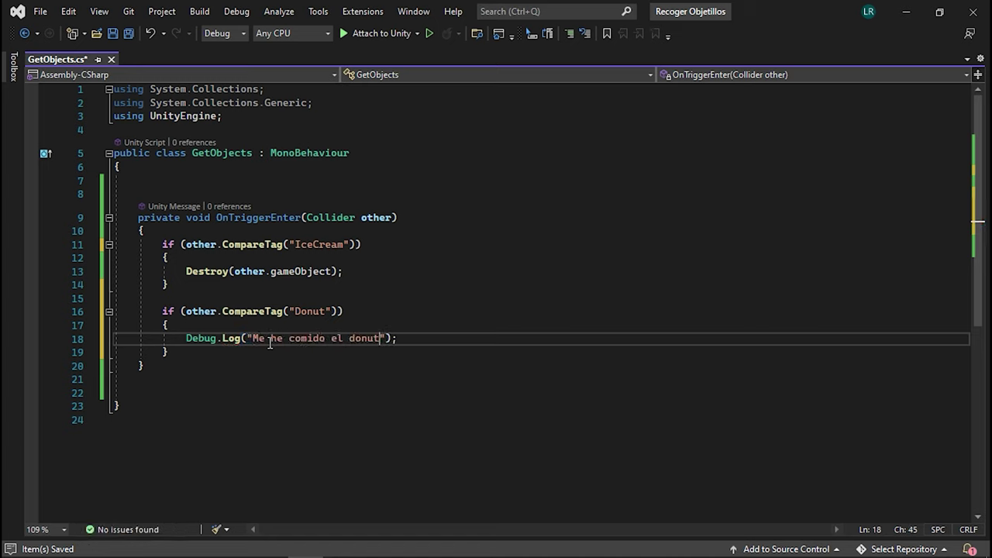
{"action": "left_click", "coordinate": [307, 300]}
{"action": "key", "text": "ctrl+s"}
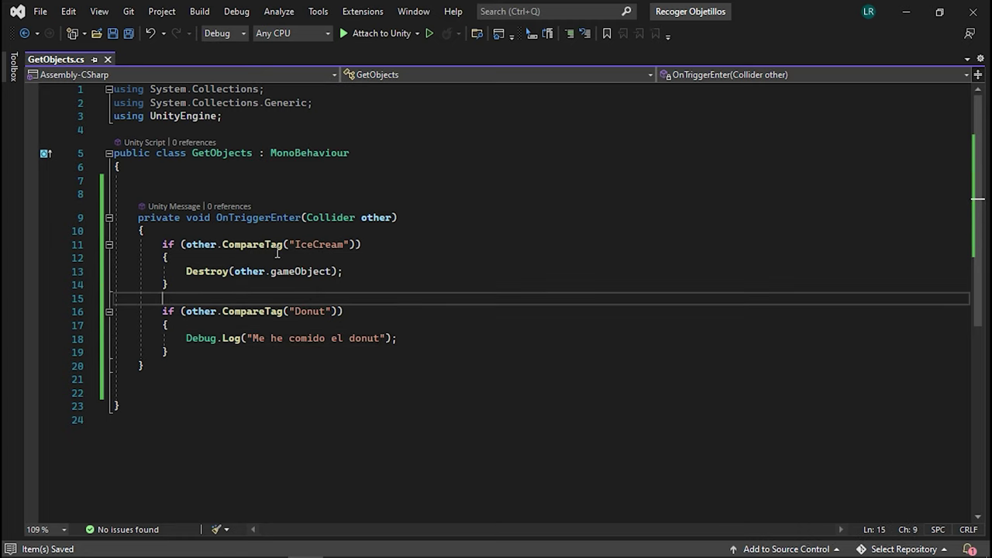
Add a commented-out //RecuperarVida(); line under the log, save, and return to Unity.
{"action": "left_click", "coordinate": [420, 341]}
{"action": "key", "text": "Return"}
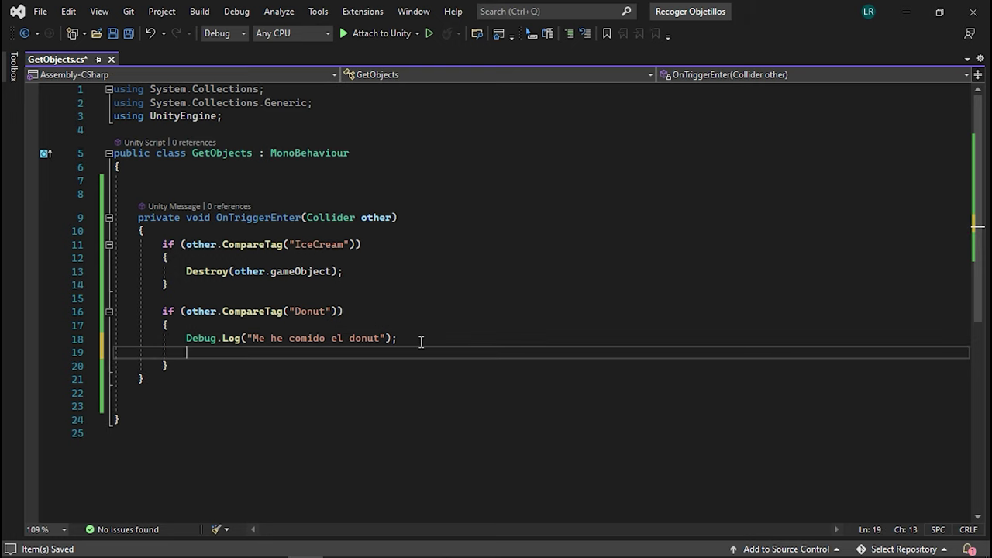
{"action": "type", "text": "Recu"}
{"action": "type", "text": "perar"}
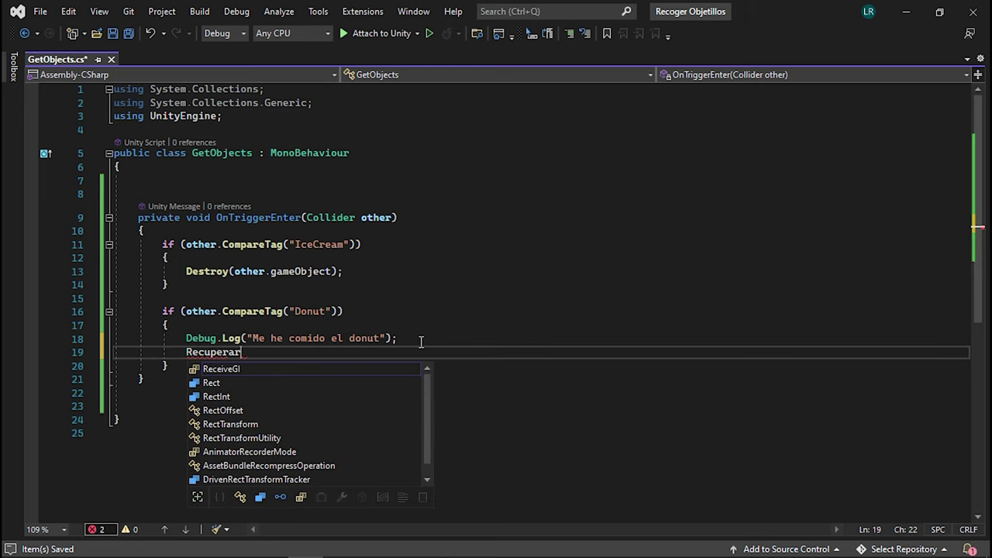
{"action": "type", "text": "(9;"}
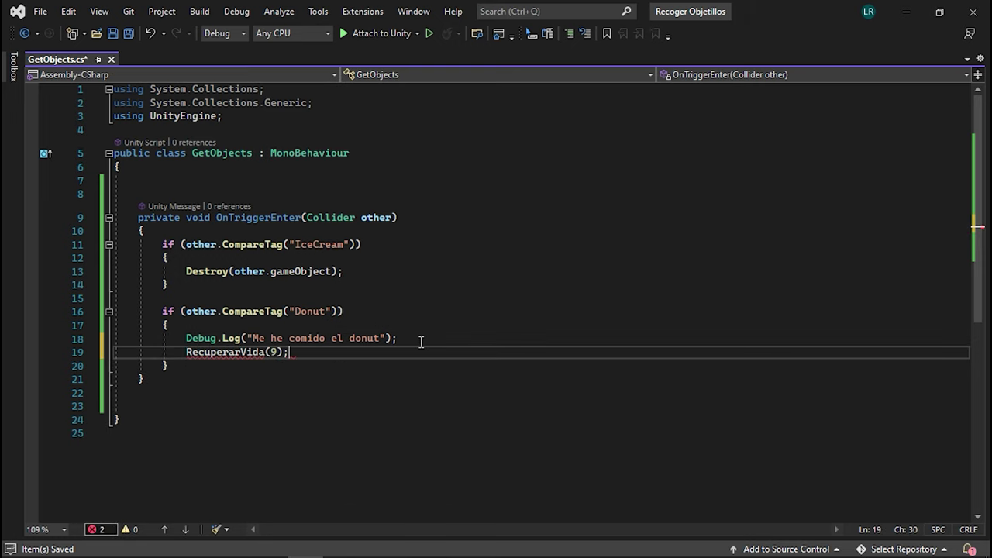
{"action": "key", "text": "Left"}
{"action": "key", "text": "Left"}
{"action": "type", "text": "//"}
{"action": "left_click", "coordinate": [426, 336]}
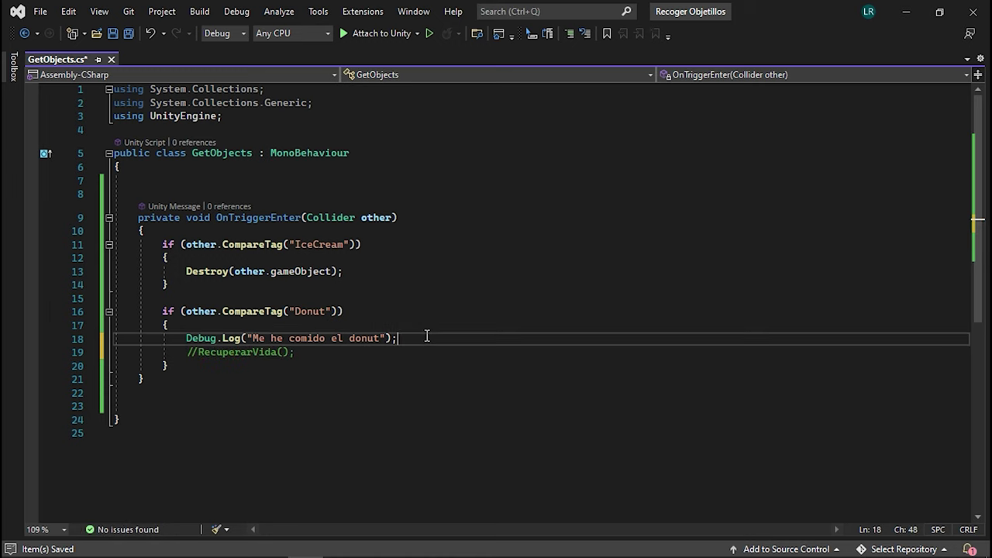
{"action": "key", "text": "ctrl+s"}
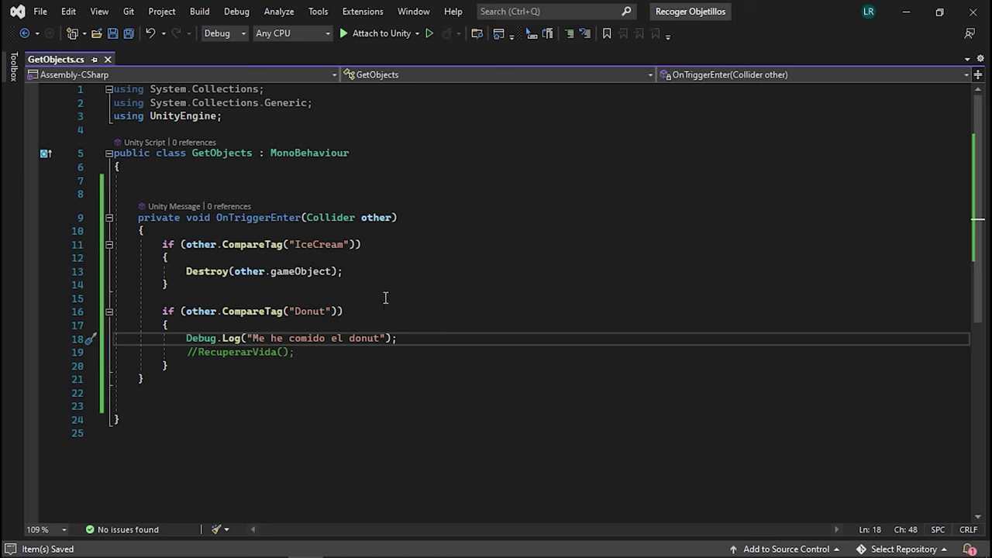
{"action": "left_click", "coordinate": [907, 12]}
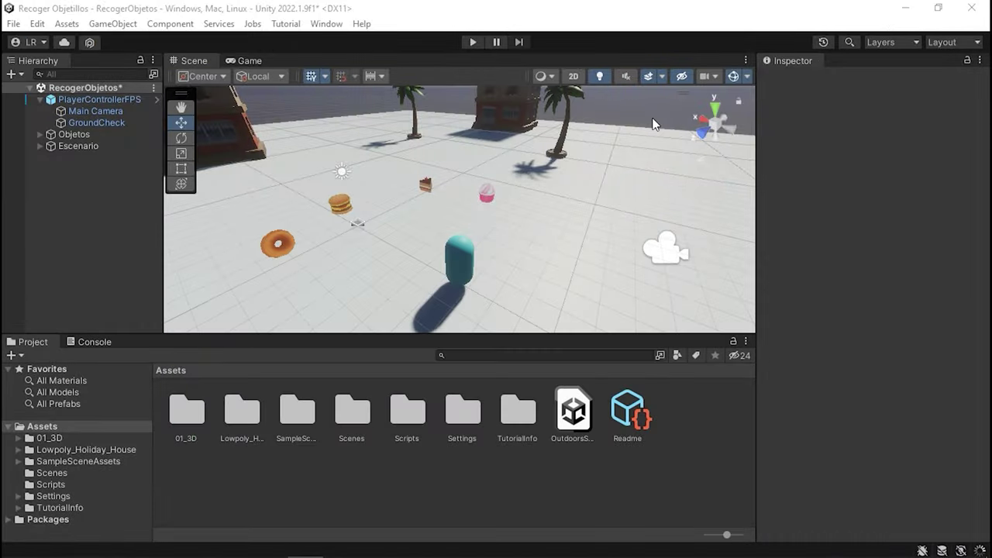
Playtest by walking into the donut, confirm the Console logs 'Me he comido el donut', then return to Visual Studio.
{"action": "left_click", "coordinate": [472, 42]}
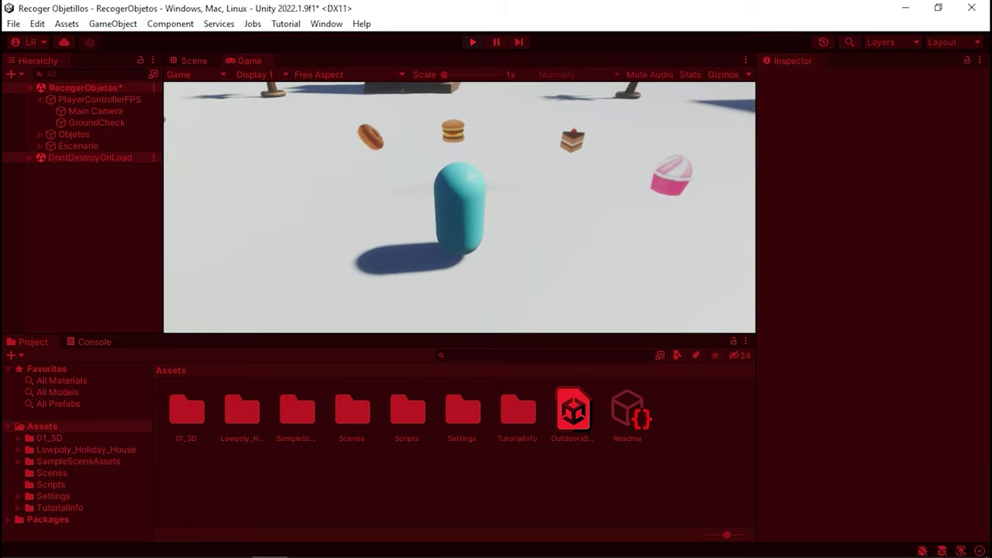
{"action": "key", "text": "w"}
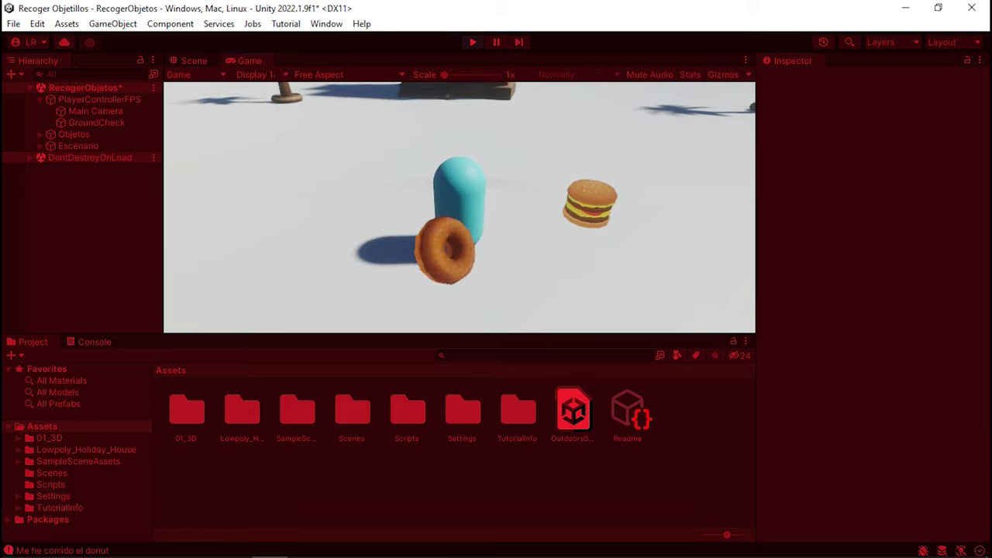
{"action": "left_click", "coordinate": [78, 342]}
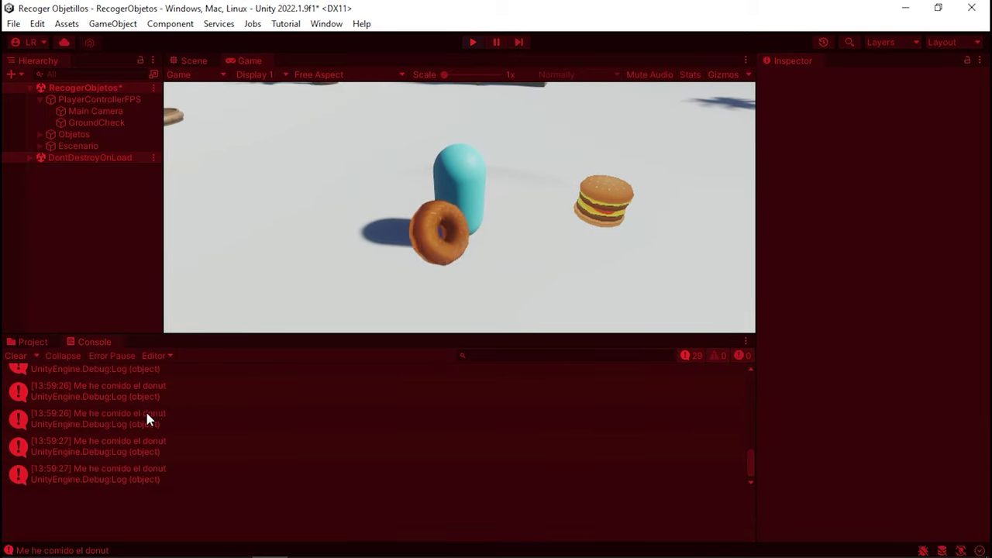
{"action": "left_click", "coordinate": [472, 42]}
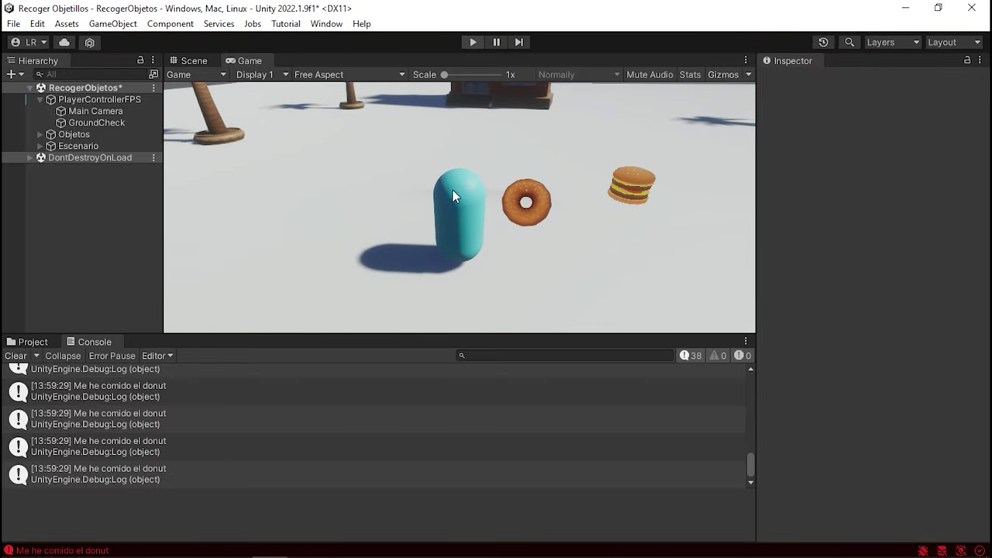
{"action": "key", "text": "alt+Tab"}
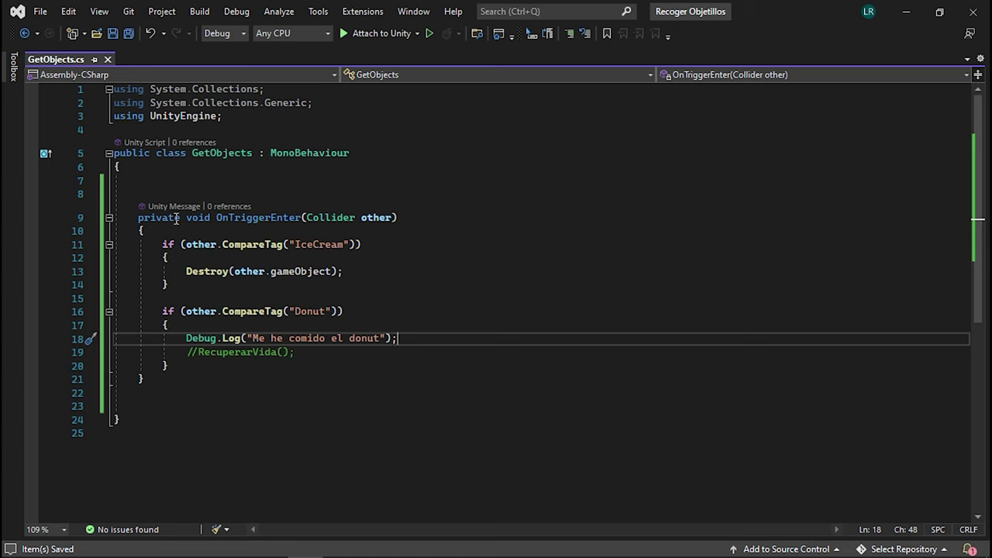
Declare an int comida field and add comida++ inside the IceCream branch.
{"action": "left_click", "coordinate": [186, 180]}
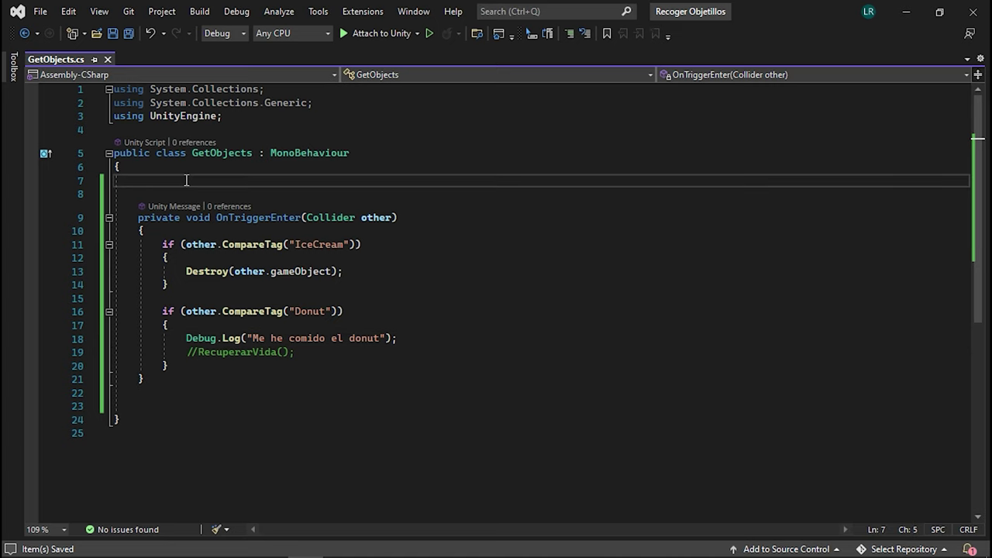
{"action": "type", "text": "int "}
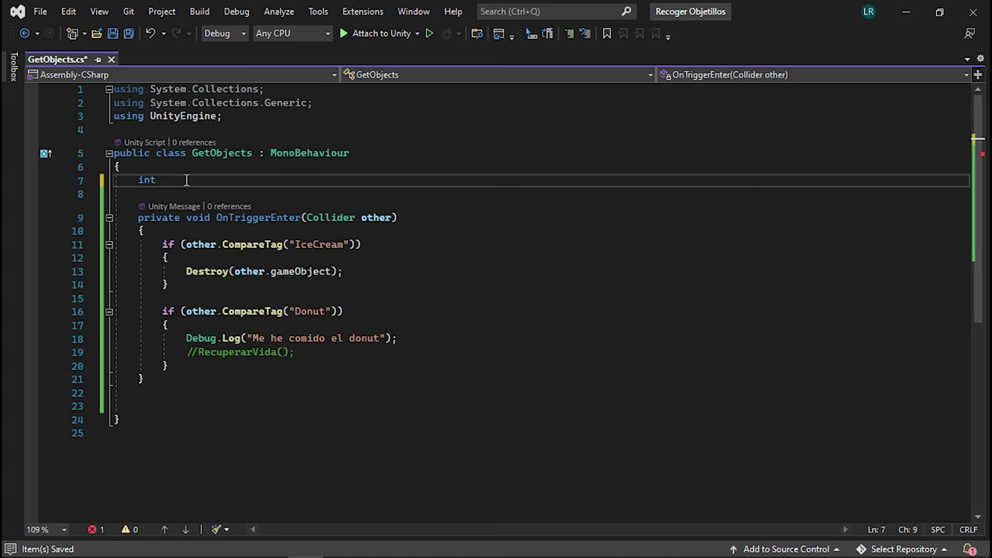
{"action": "type", "text": "co"}
{"action": "type", "text": "mida = 0;"}
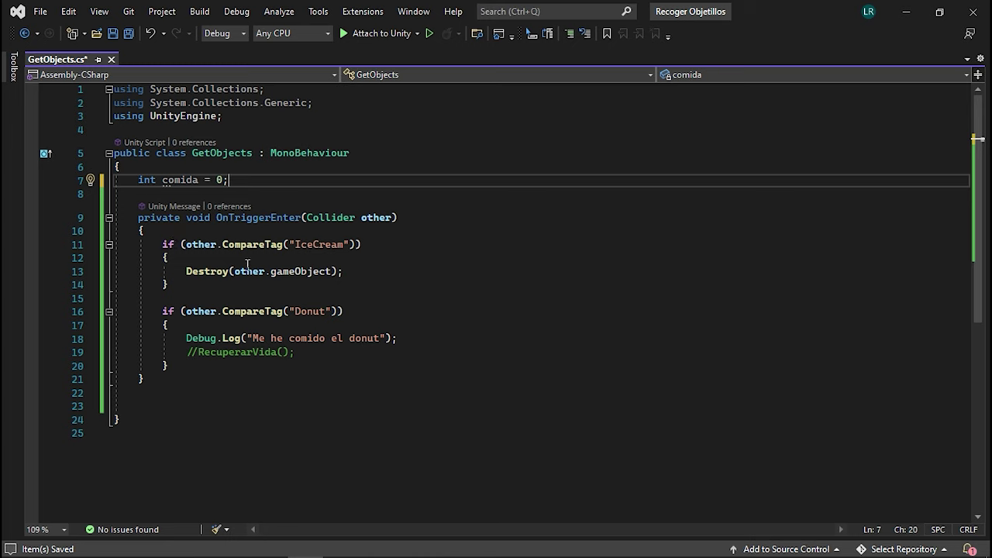
{"action": "left_click", "coordinate": [195, 258]}
{"action": "key", "text": "Return"}
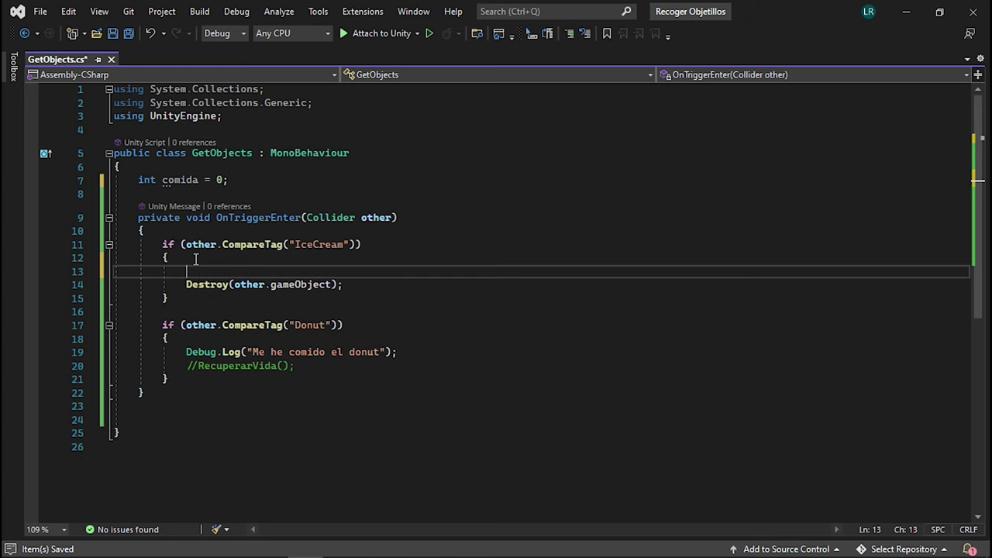
{"action": "type", "text": "comida"}
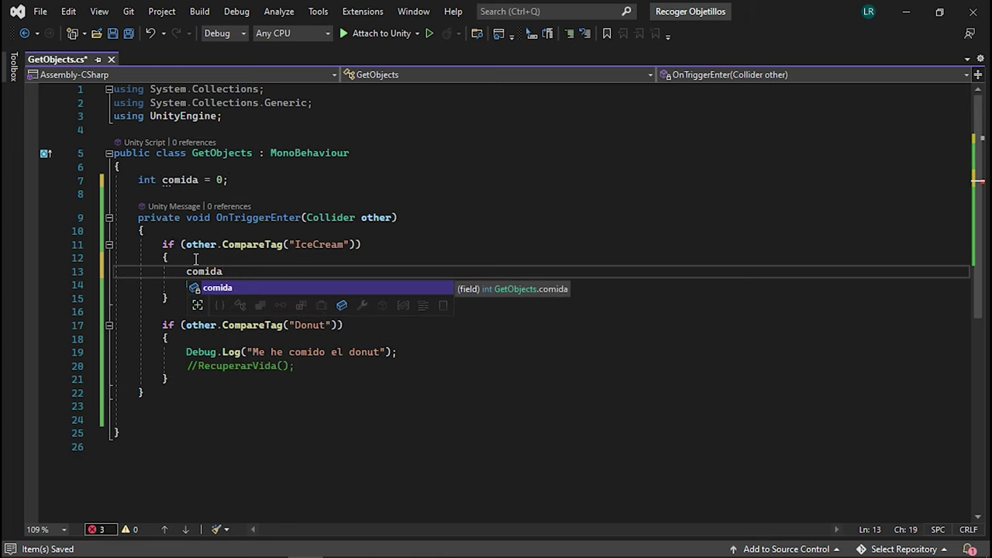
{"action": "type", "text": "++;"}
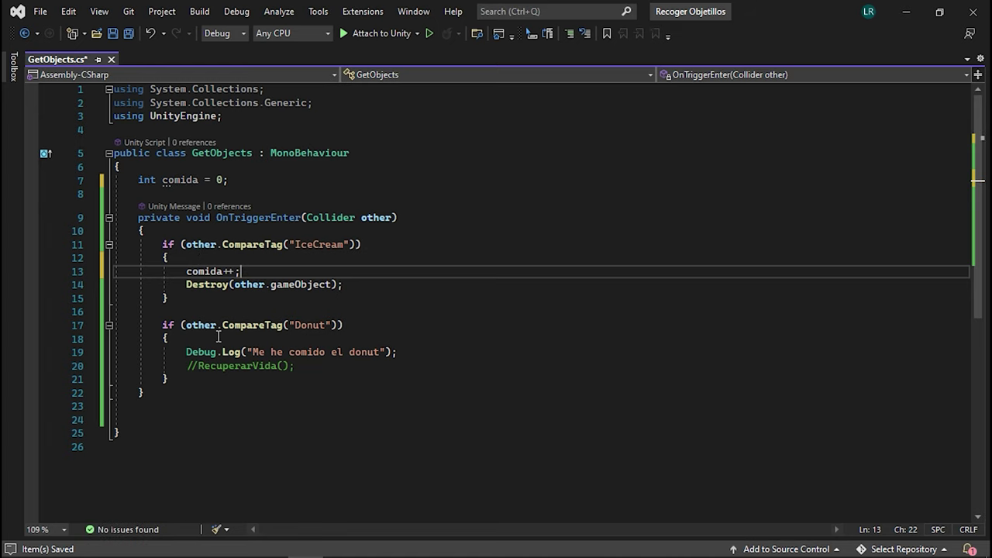
Change the tag check from 'IceCream' to 'Comida' and select the Donut branch for removal.
{"action": "left_click", "coordinate": [218, 337]}
{"action": "double_click", "coordinate": [318, 245]}
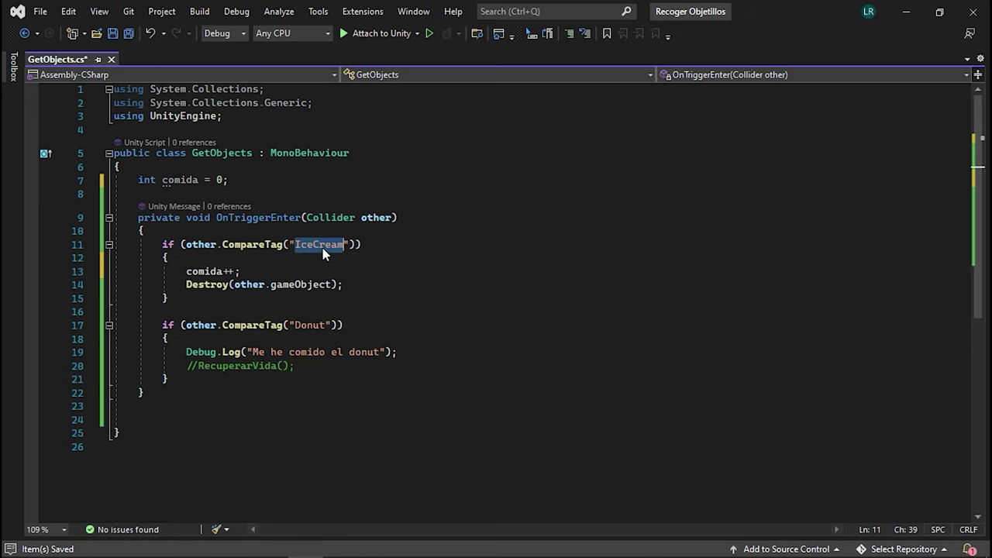
{"action": "type", "text": "Comid"}
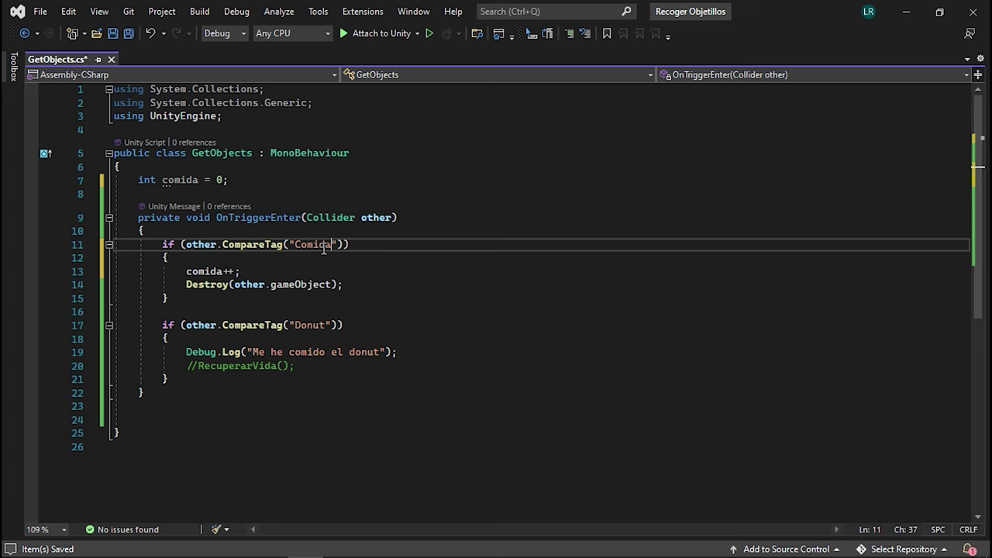
{"action": "left_click_drag", "start_coordinate": [189, 285], "coordinate": [355, 284]}
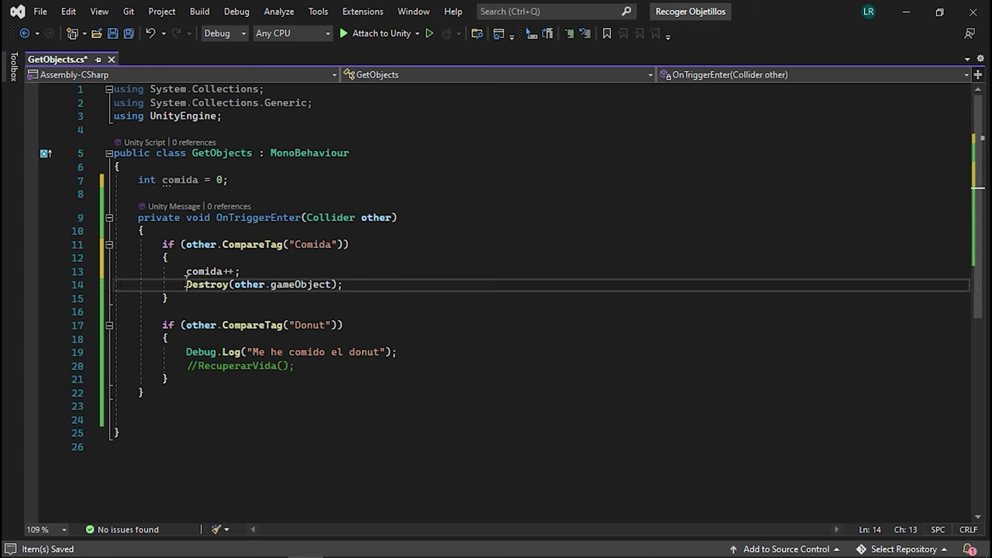
{"action": "left_click", "coordinate": [349, 279]}
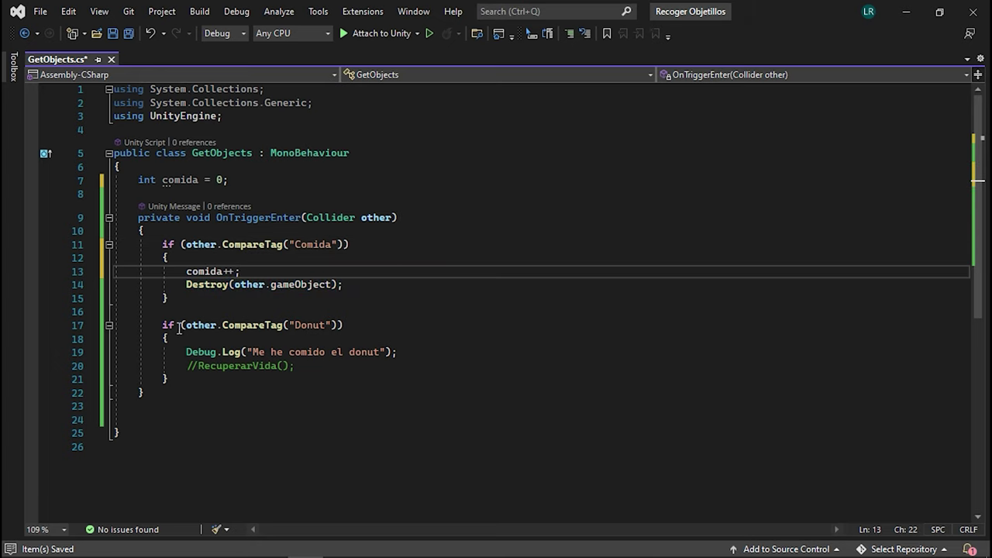
{"action": "mouse_move", "coordinate": [179, 330]}
{"action": "left_mouse_down"}
{"action": "mouse_move", "coordinate": [176, 366]}
{"action": "mouse_move", "coordinate": [144, 324]}
{"action": "mouse_move", "coordinate": [187, 353]}
{"action": "mouse_move", "coordinate": [202, 379]}
{"action": "left_mouse_up"}
{"action": "left_click", "coordinate": [176, 365]}
{"action": "left_click", "coordinate": [169, 379]}
Delete the Donut branch and add a new line after the Destroy call.
{"action": "key", "text": "BackSpace"}
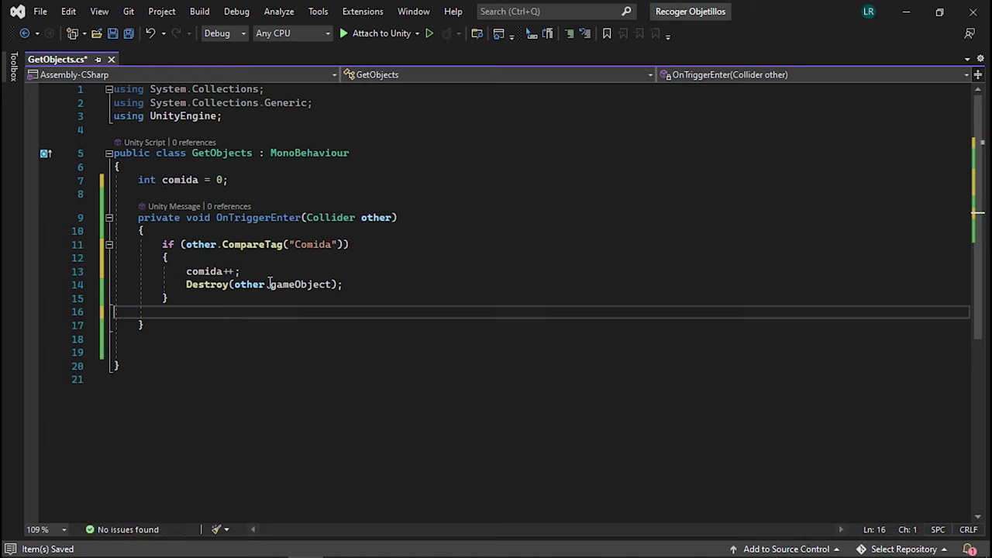
{"action": "key", "text": "BackSpace"}
{"action": "left_click", "coordinate": [369, 284]}
{"action": "key", "text": "Return"}
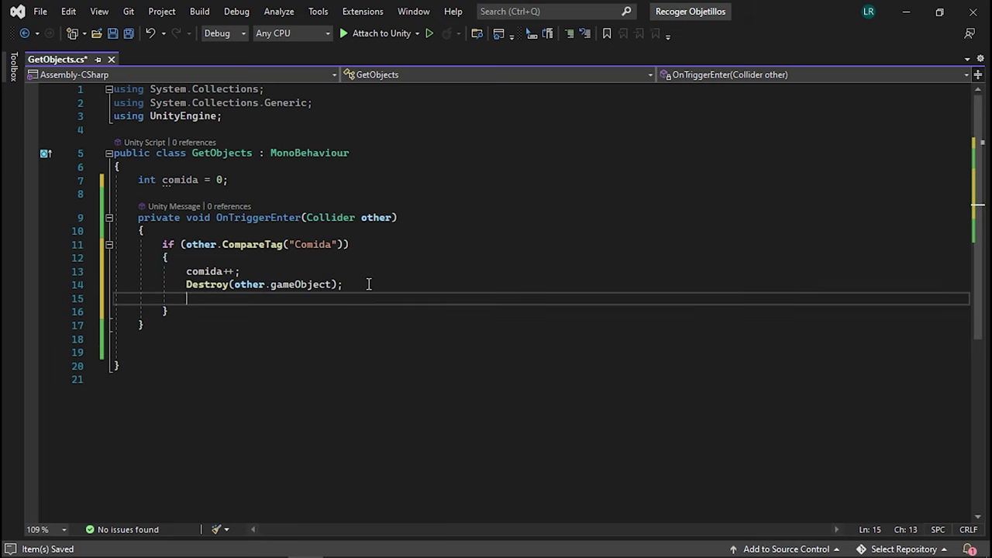
Add Debug.Log(comida) after Destroy and save GetObjects.cs.
{"action": "type", "text": "debu"}
{"action": "key", "text": "Tab"}
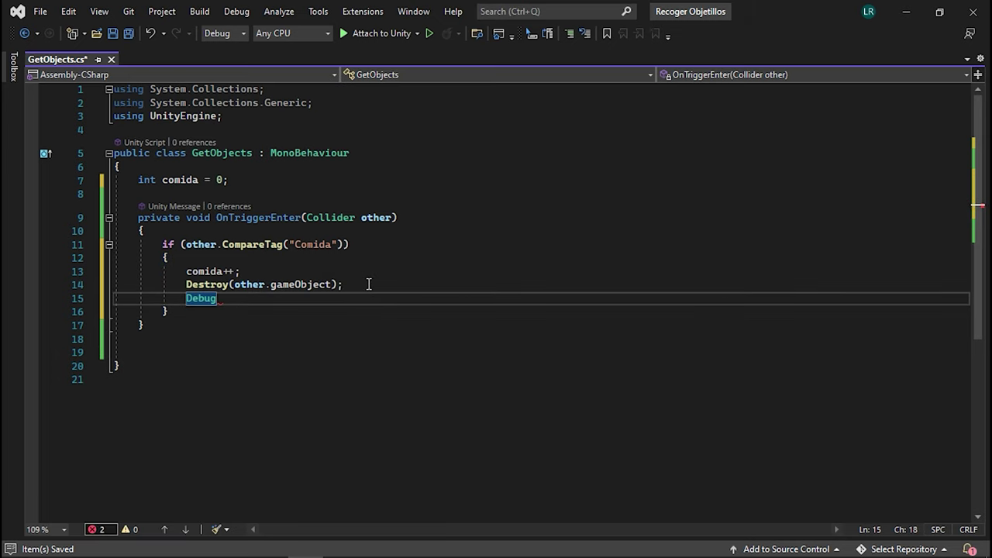
{"action": "type", "text": ".lo"}
{"action": "key", "text": "Tab"}
{"action": "type", "text": "()"}
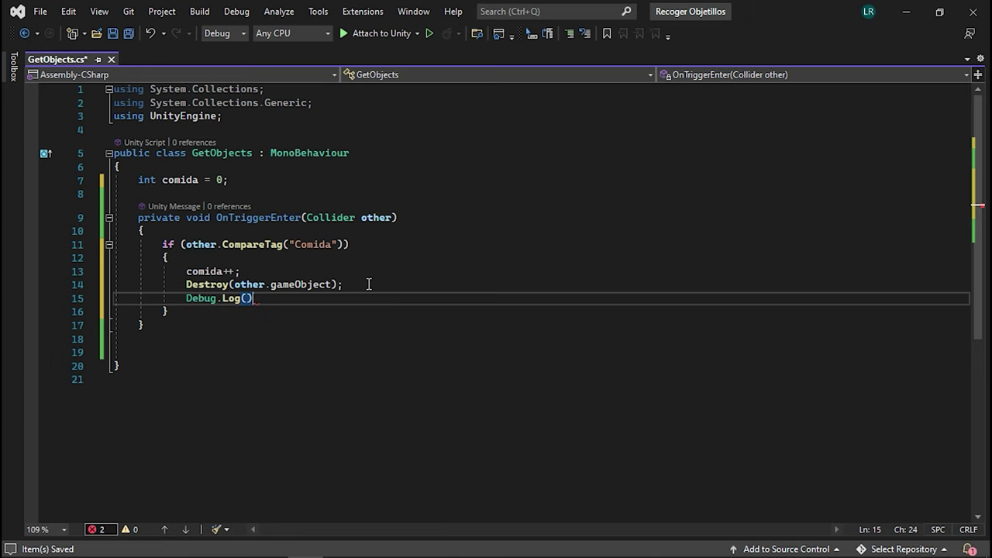
{"action": "key", "text": "Left"}
{"action": "key", "text": "Left"}
{"action": "type", "text": "com"}
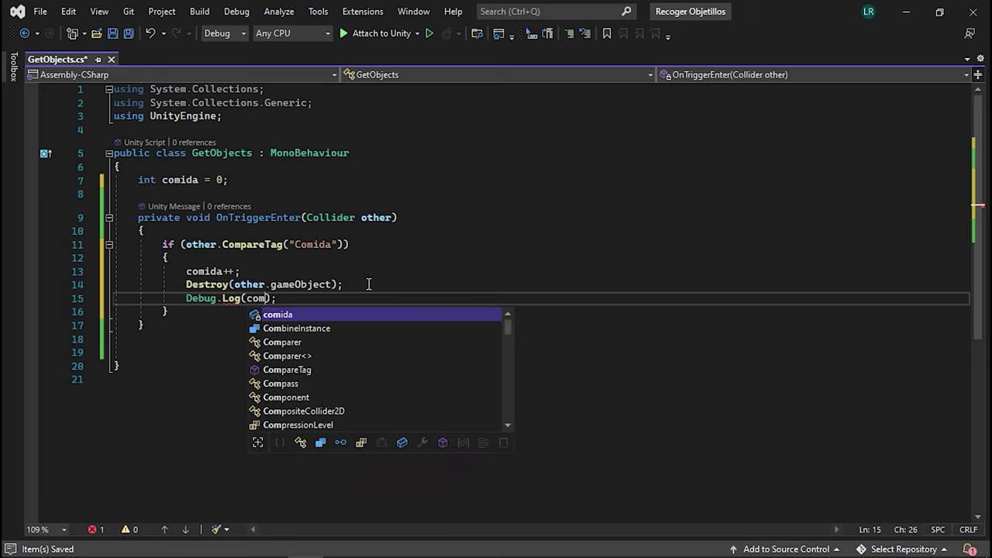
{"action": "key", "text": "Tab"}
{"action": "key", "text": "ctrl+s"}
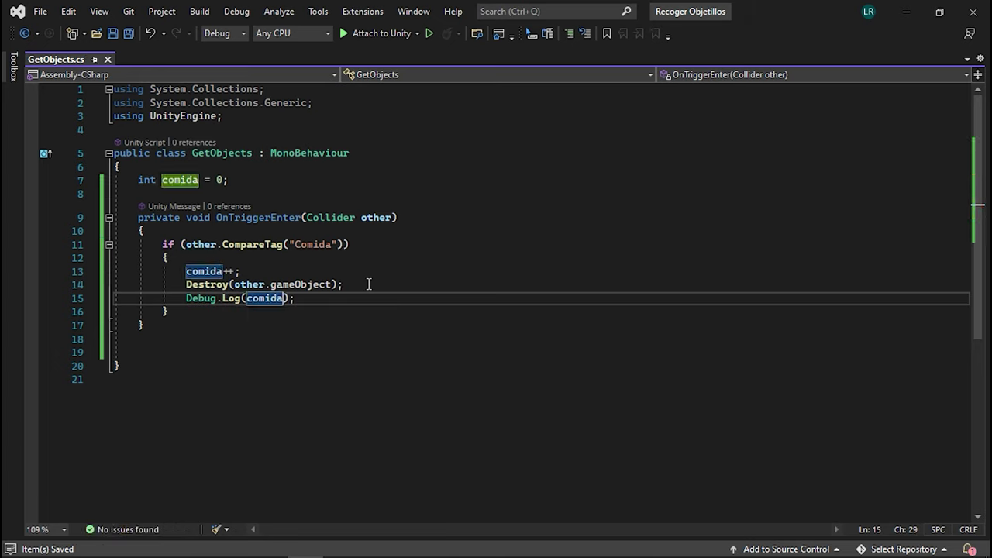
{"action": "left_click", "coordinate": [313, 244]}
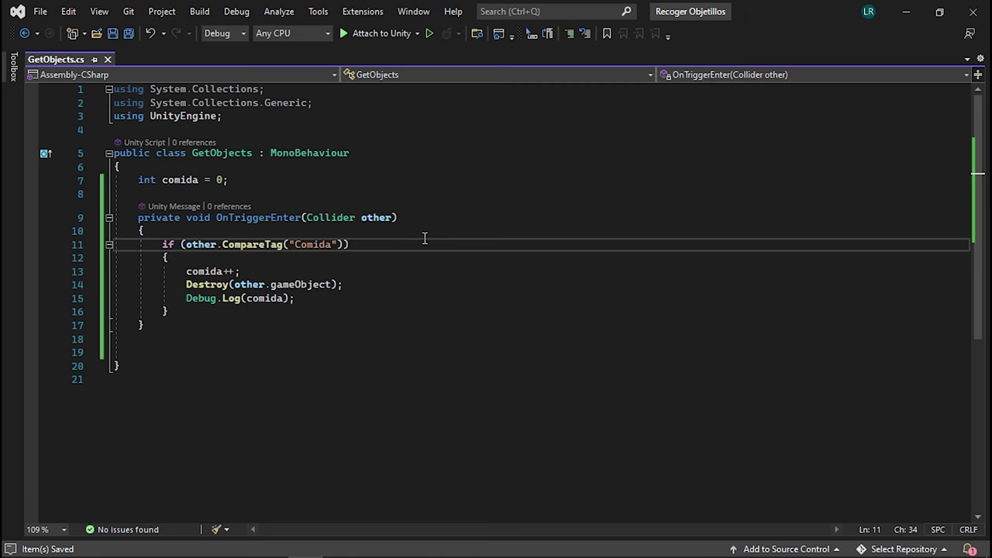
From the ice cream's Tag dropdown, use Add Tag to create and save a new Comida tag.
{"action": "left_click", "coordinate": [906, 11]}
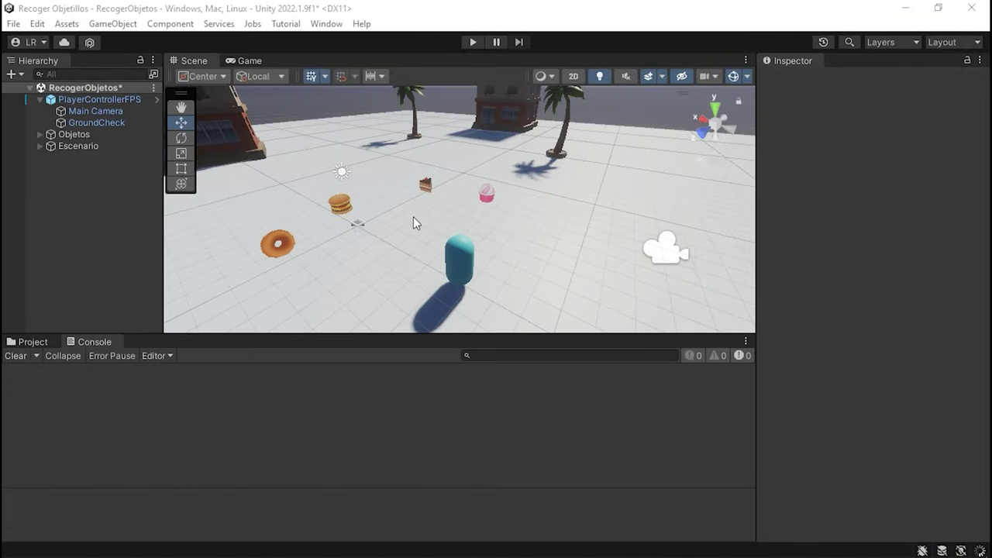
{"action": "left_click", "coordinate": [480, 200]}
{"action": "left_click", "coordinate": [488, 195]}
{"action": "left_click", "coordinate": [826, 99]}
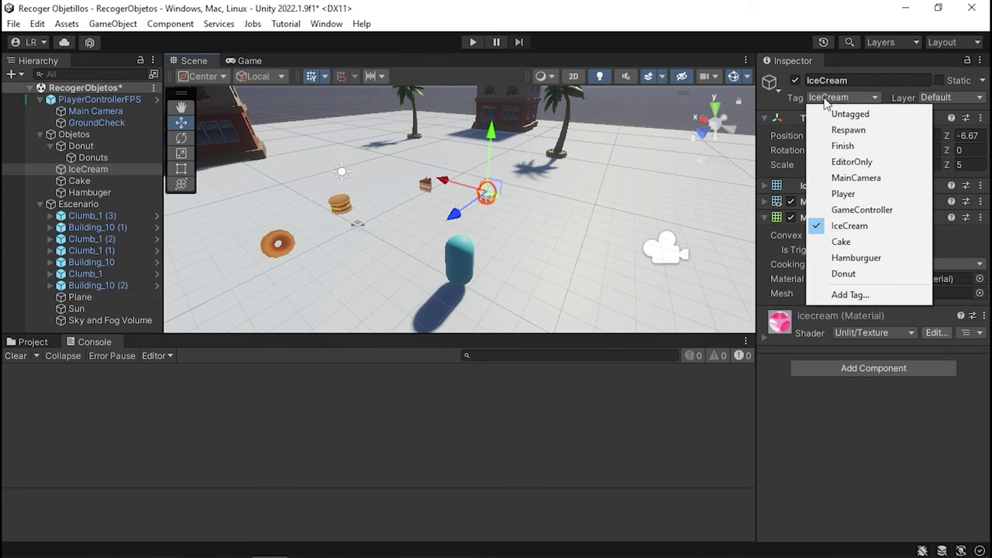
{"action": "left_click", "coordinate": [853, 294]}
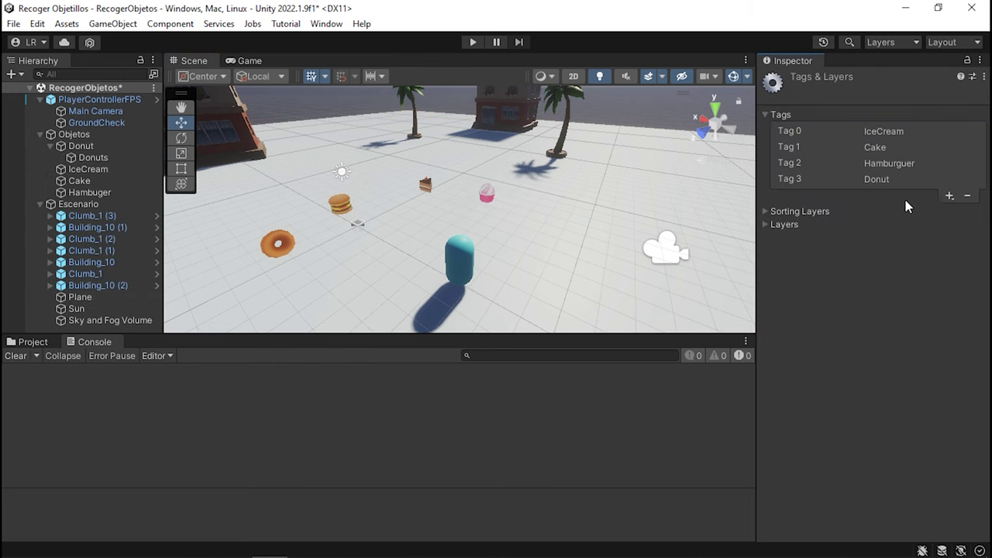
{"action": "left_click", "coordinate": [951, 196]}
{"action": "type", "text": "Comida"}
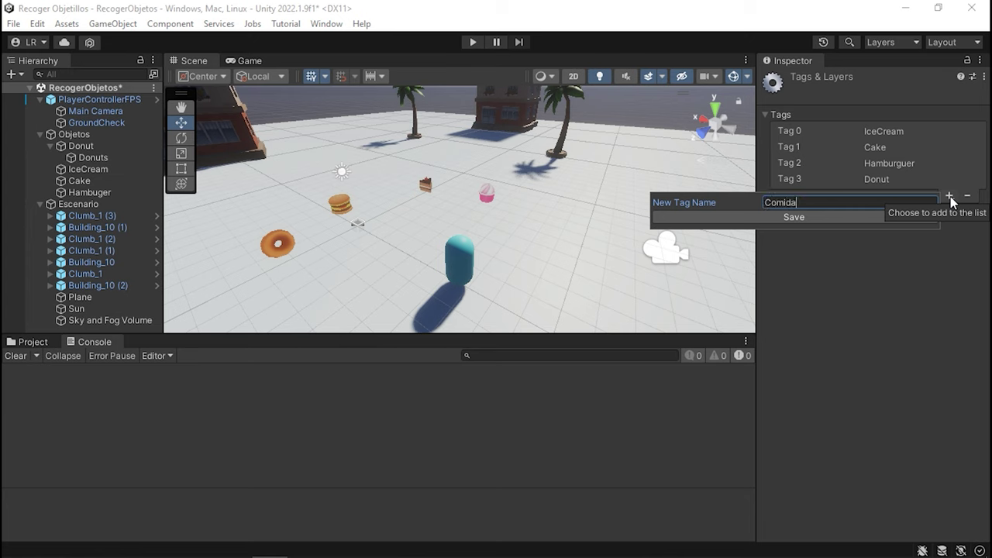
{"action": "left_click", "coordinate": [837, 217]}
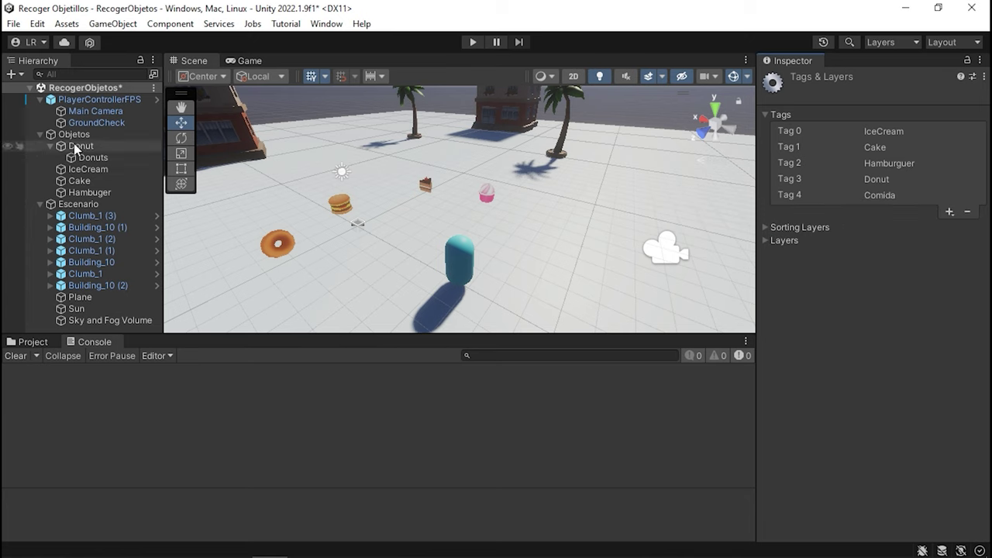
Set the Tag of the ice cream, cake and hamburger objects to Comida.
{"action": "left_click", "coordinate": [499, 193]}
{"action": "left_click", "coordinate": [487, 195]}
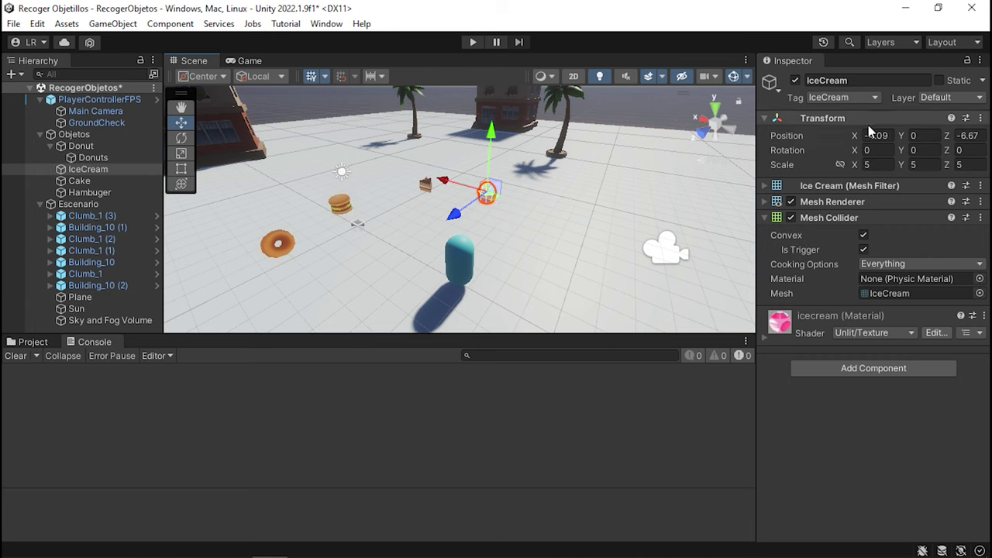
{"action": "left_click", "coordinate": [843, 98]}
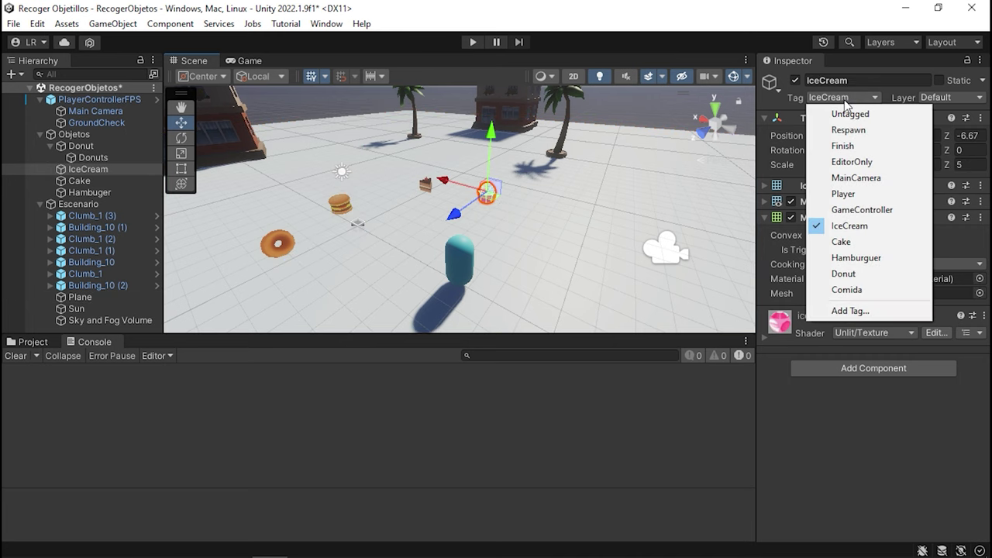
{"action": "left_click", "coordinate": [847, 290]}
{"action": "left_click", "coordinate": [425, 190]}
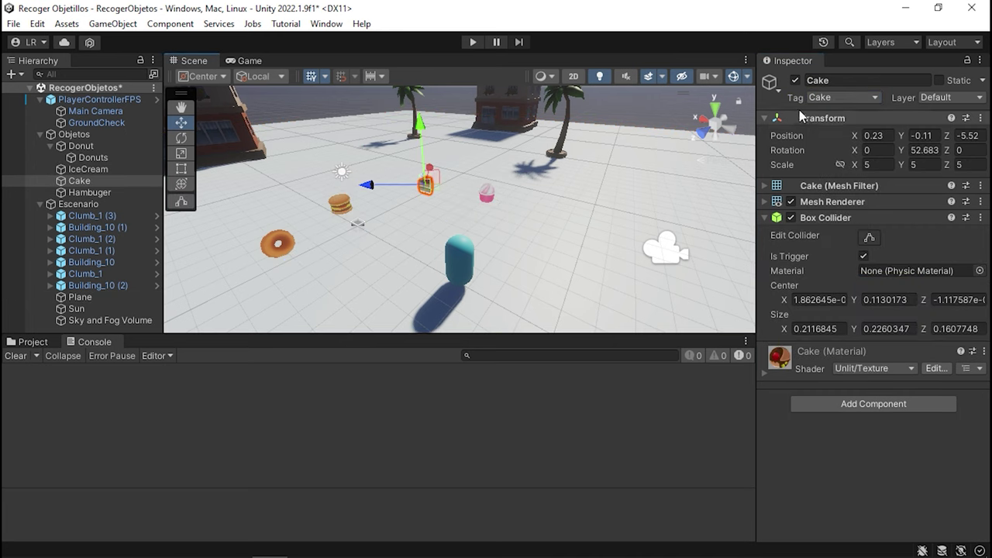
{"action": "left_click", "coordinate": [843, 97]}
{"action": "left_click", "coordinate": [841, 290]}
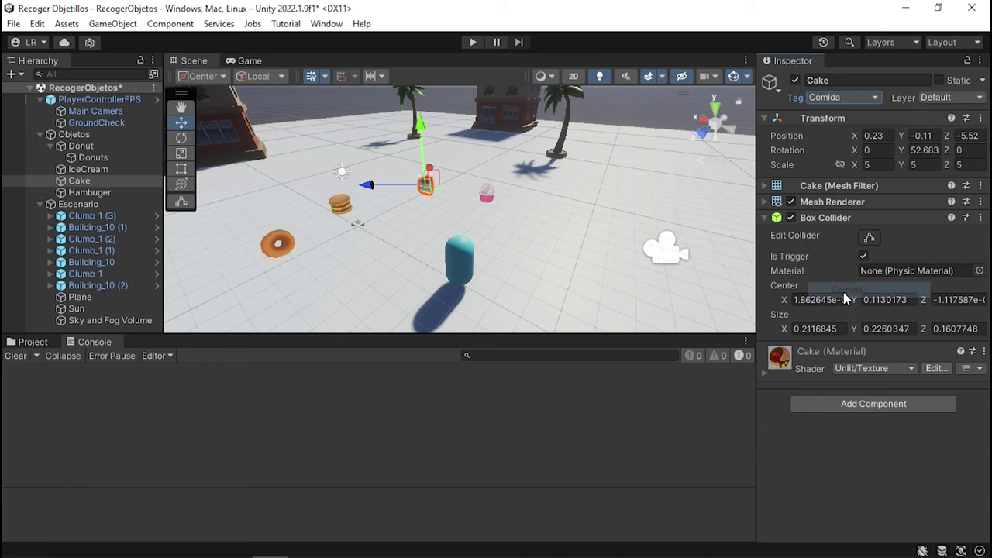
{"action": "left_click", "coordinate": [351, 204]}
{"action": "left_click", "coordinate": [876, 98]}
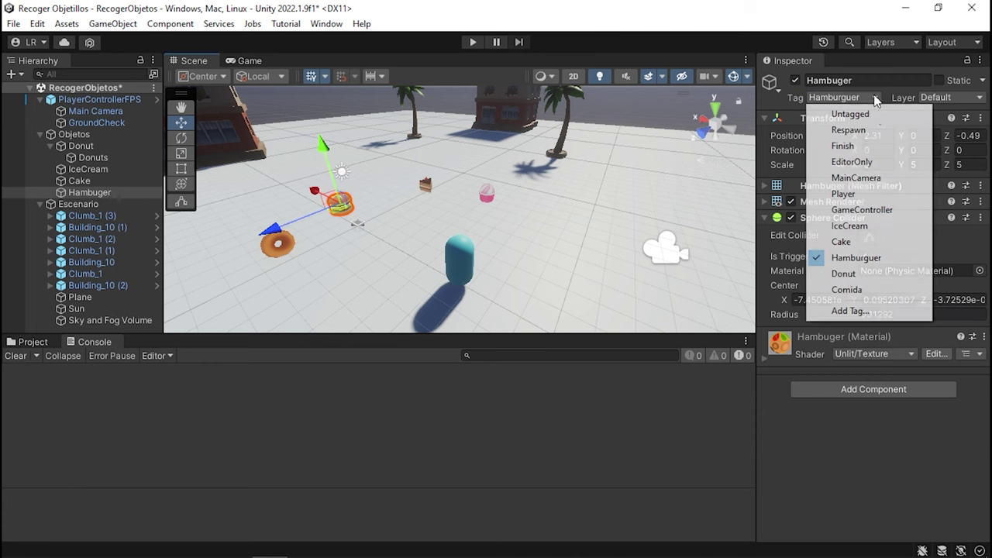
{"action": "left_click", "coordinate": [848, 288]}
Tag the Donuts model as Comida, then collapse the Objetos and Escenario hierarchy groups.
{"action": "left_click", "coordinate": [558, 143]}
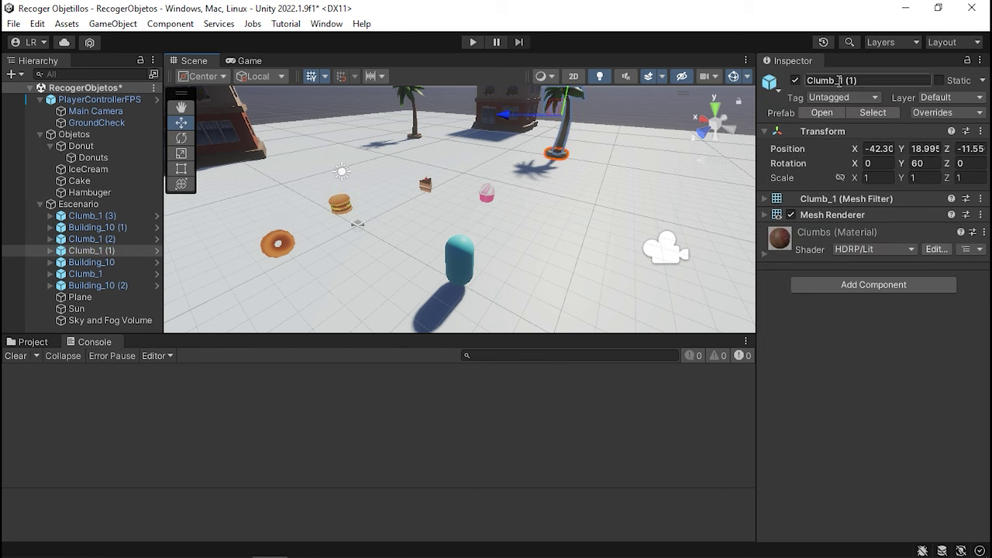
{"action": "left_click", "coordinate": [292, 238]}
{"action": "left_click", "coordinate": [287, 245]}
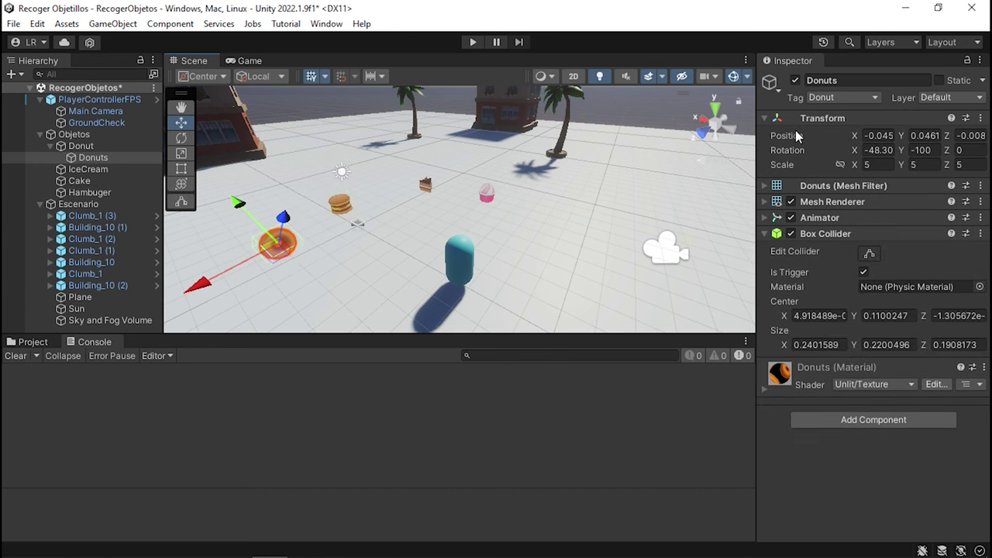
{"action": "left_click", "coordinate": [843, 98]}
{"action": "left_click", "coordinate": [848, 288]}
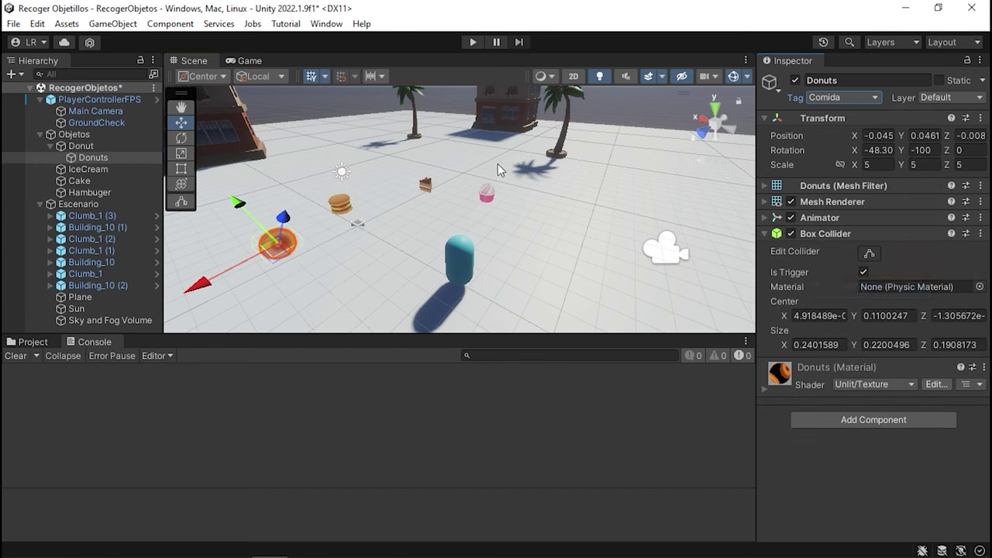
{"action": "left_click", "coordinate": [41, 134]}
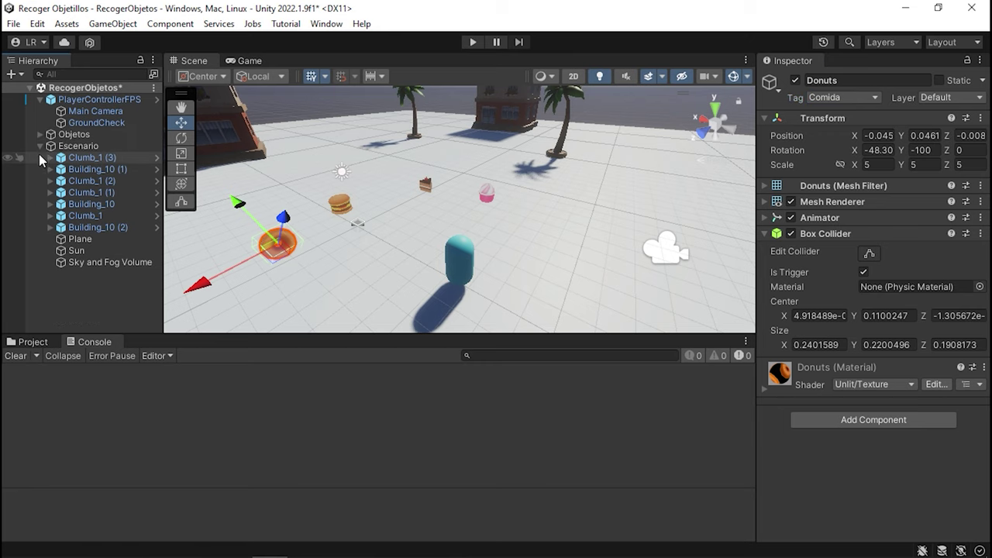
{"action": "left_click", "coordinate": [40, 146]}
{"action": "left_click", "coordinate": [79, 225]}
{"action": "right_click_drag", "start_coordinate": [502, 134], "coordinate": [432, 100]}
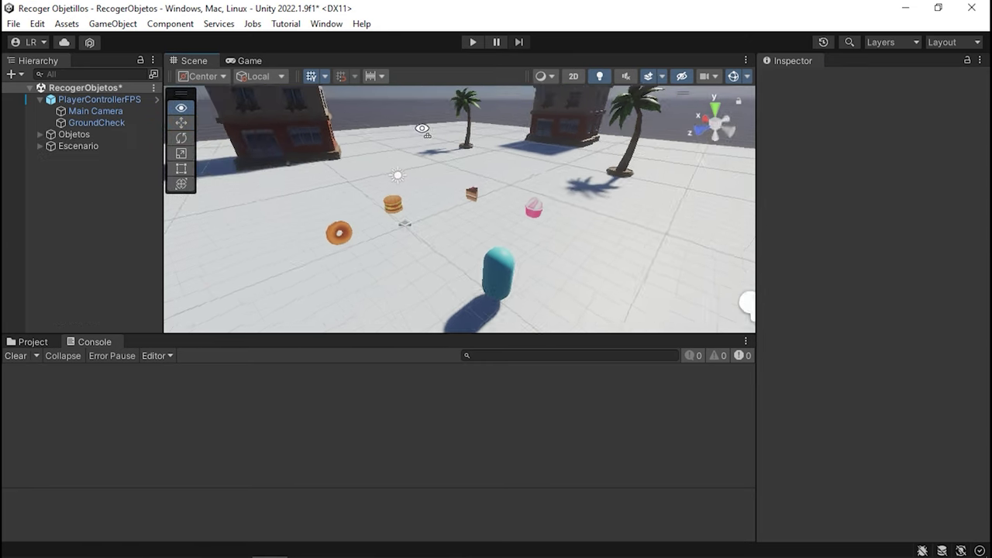
Play the scene and walk into the cupcake, cake and burger so the Console counts up, then stop.
{"action": "left_click", "coordinate": [474, 42]}
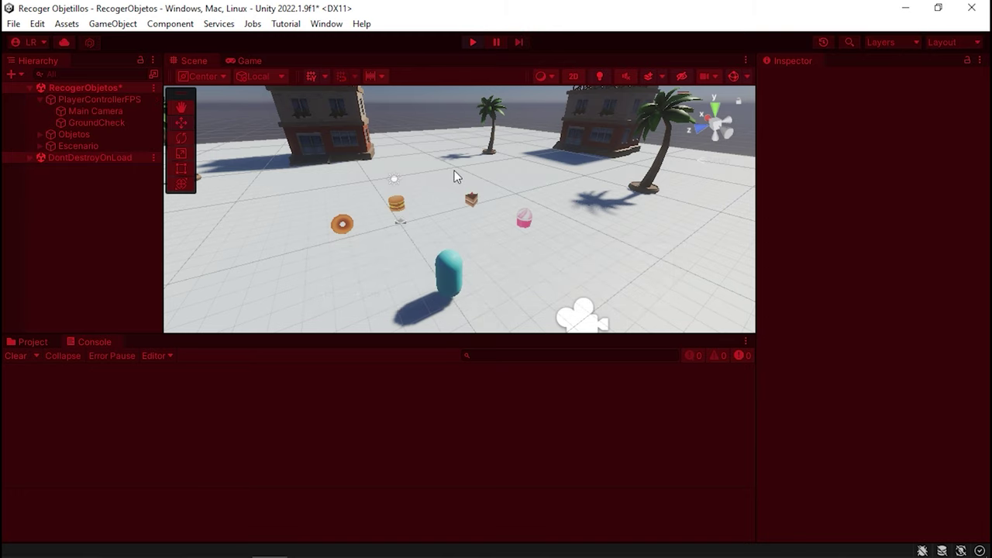
{"action": "key", "text": "w"}
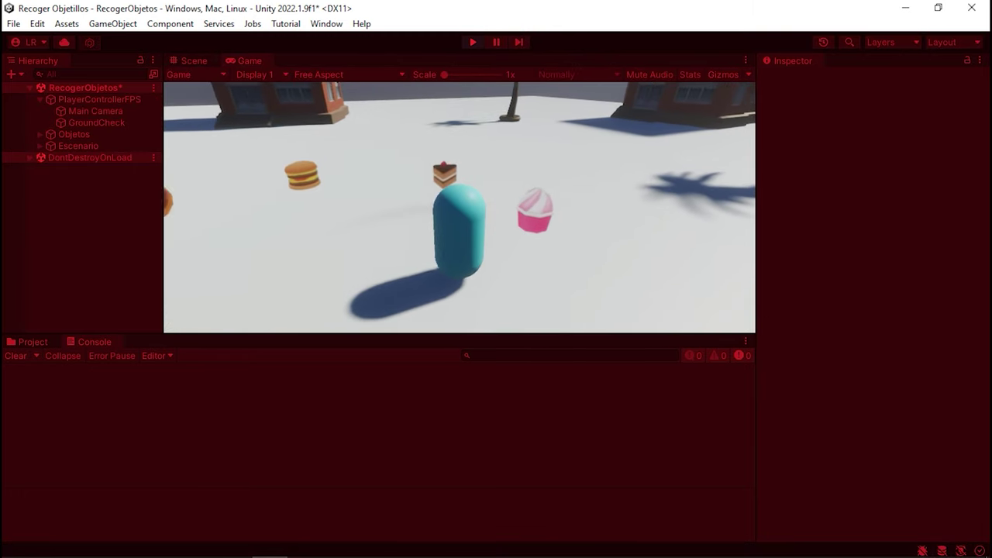
{"action": "key", "text": "d"}
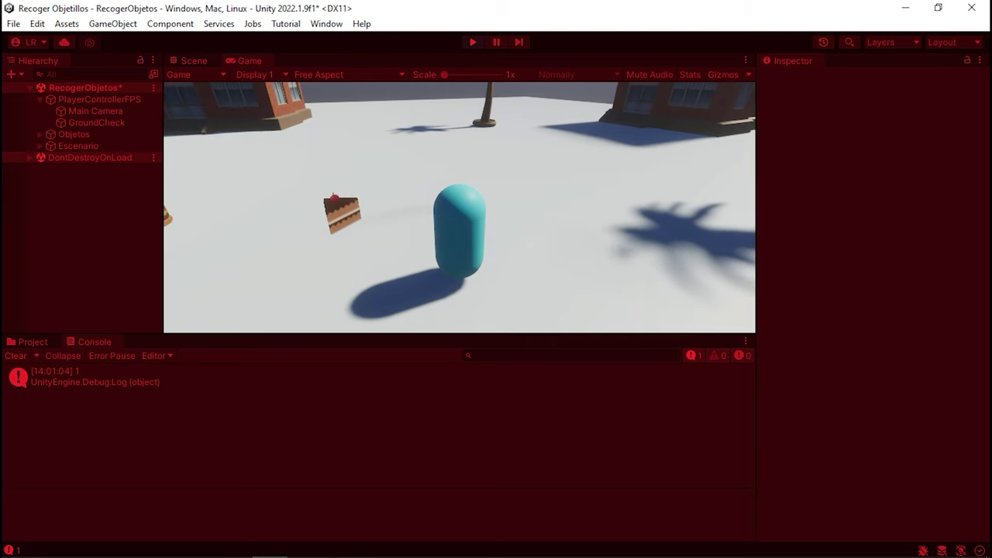
{"action": "key", "text": "a"}
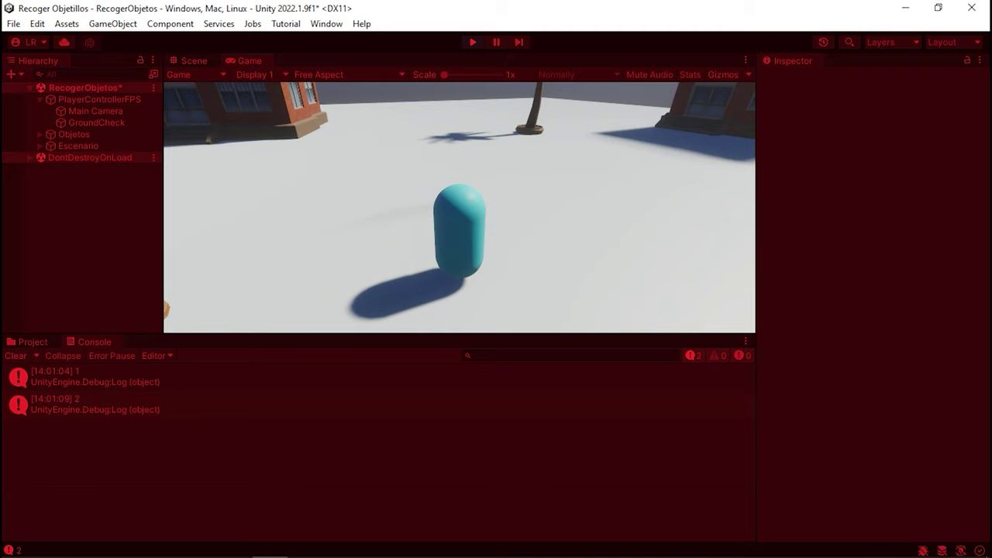
{"action": "key", "text": "a"}
{"action": "key", "text": "a"}
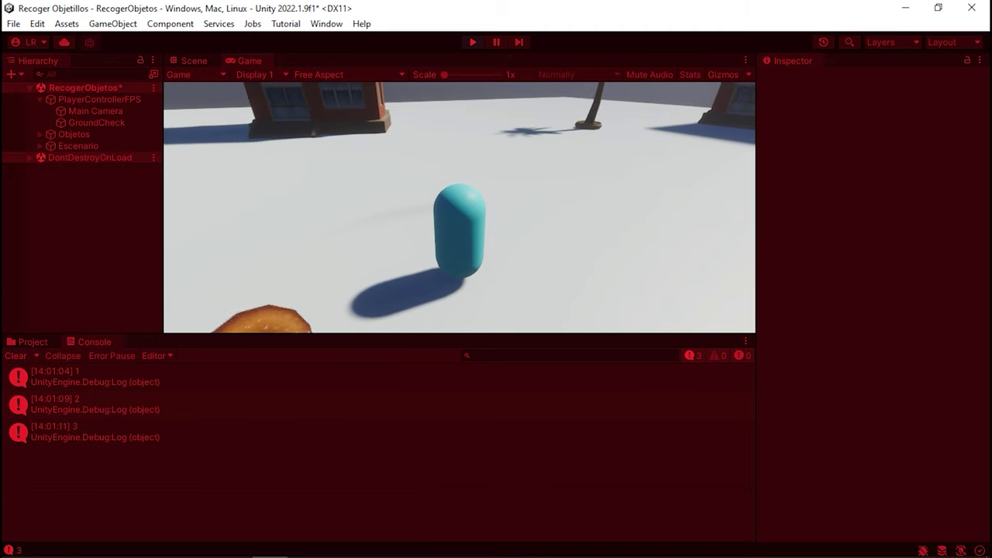
{"action": "key", "text": "a"}
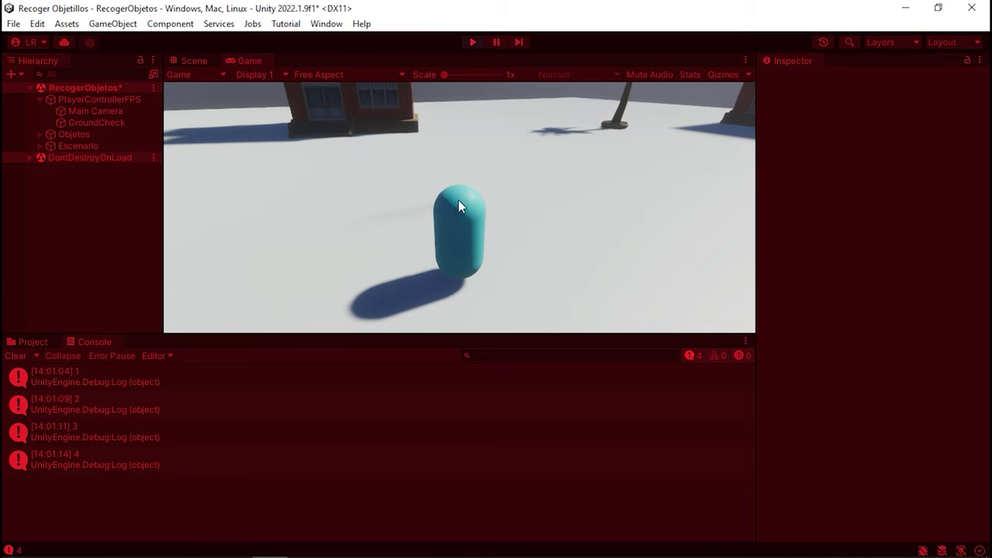
{"action": "left_click", "coordinate": [473, 42]}
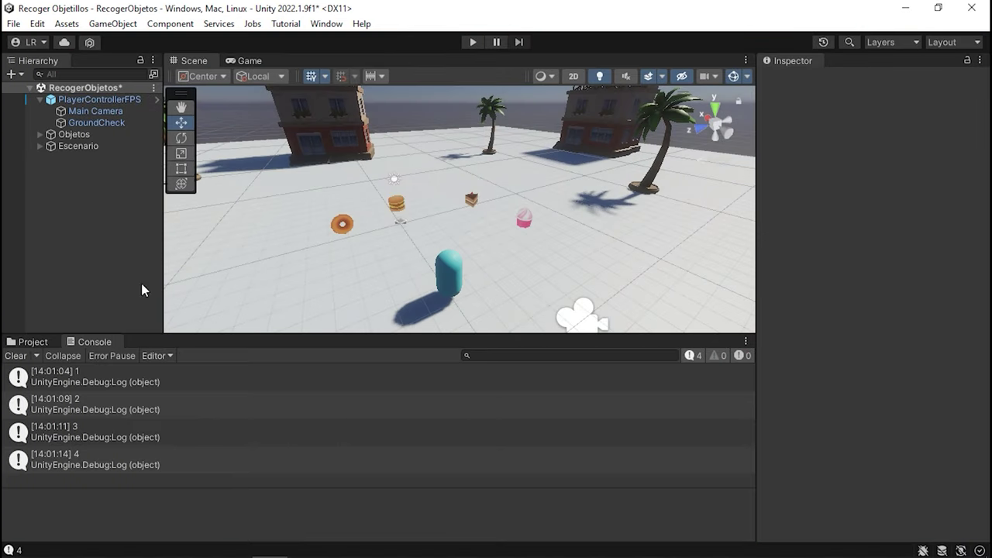
Show the project's asset files in the Project tab and tilt the scene view downward.
{"action": "left_click", "coordinate": [30, 343]}
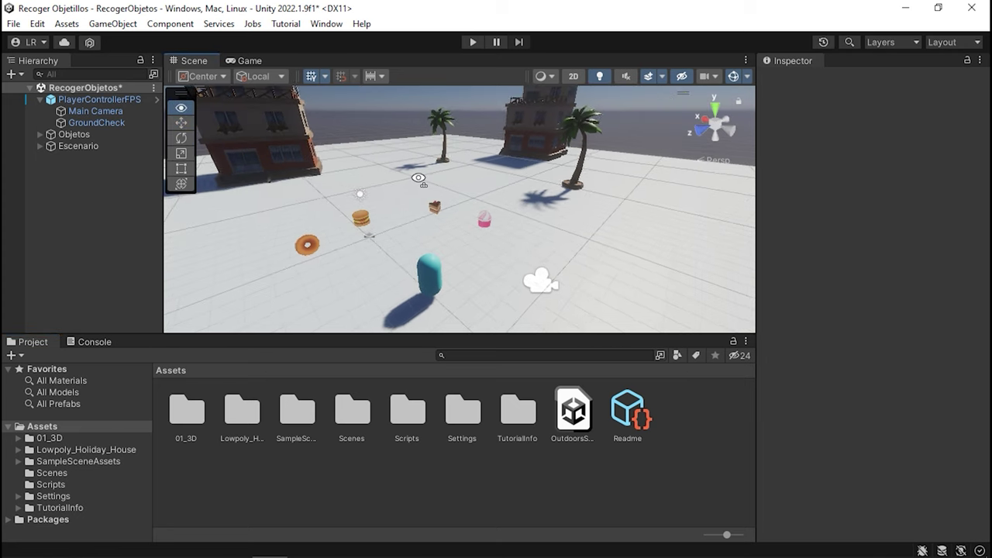
{"action": "right_click_drag", "start_coordinate": [419, 179], "coordinate": [407, 213]}
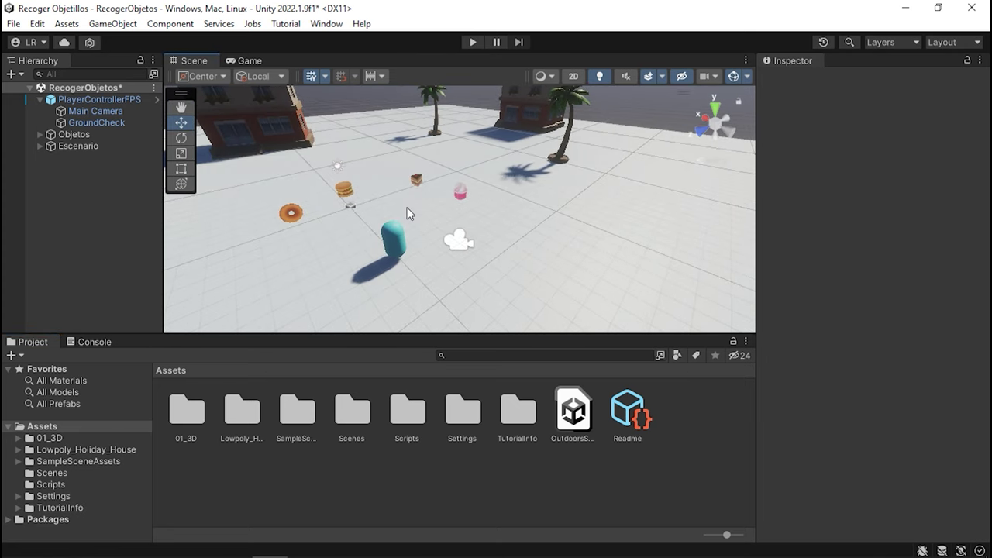
Zoom in on the food and select the ice cream to verify its Tag is Comida.
{"action": "middle_click_drag", "start_coordinate": [407, 207], "coordinate": [449, 193]}
{"action": "scroll", "coordinate": [449, 193], "scroll_direction": "up", "scroll_amount": 3}
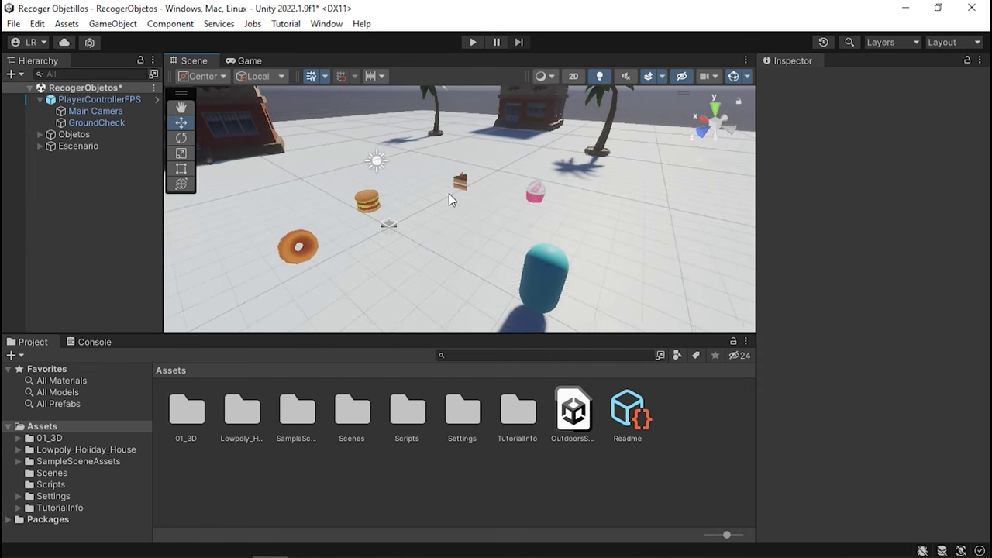
{"action": "left_click", "coordinate": [541, 191]}
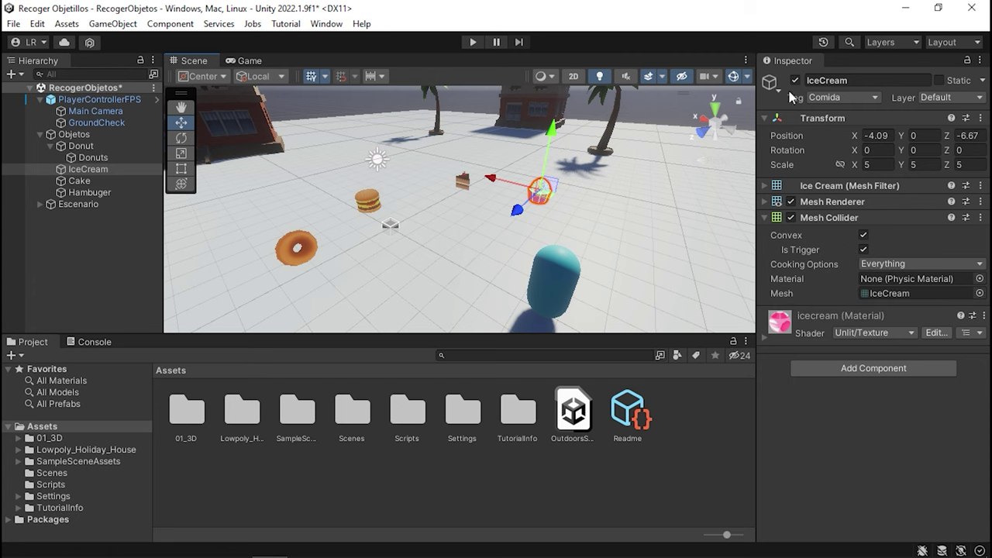
{"action": "mouse_move", "coordinate": [430, 189]}
{"action": "right_mouse_down"}
{"action": "mouse_move", "coordinate": [292, 113]}
{"action": "mouse_move", "coordinate": [612, 256]}
{"action": "mouse_move", "coordinate": [516, 236]}
{"action": "right_mouse_up"}
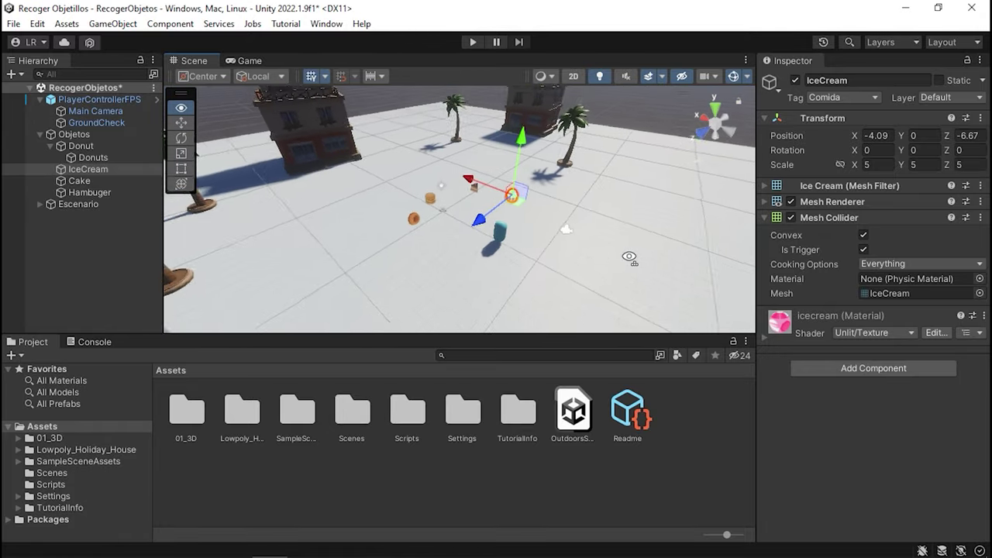